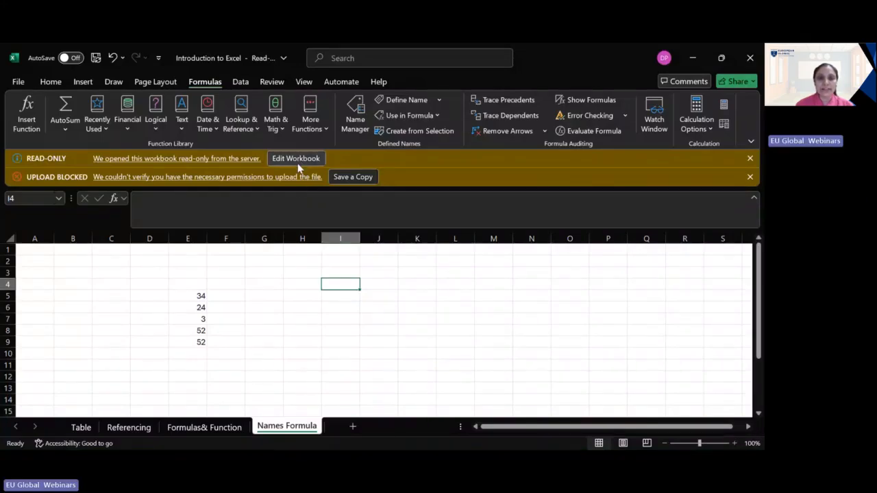
# Step: Enable editing of the read-only workbook and go to the first Marks 1 value on the Referencing sheet
pyautogui.click(301, 159)
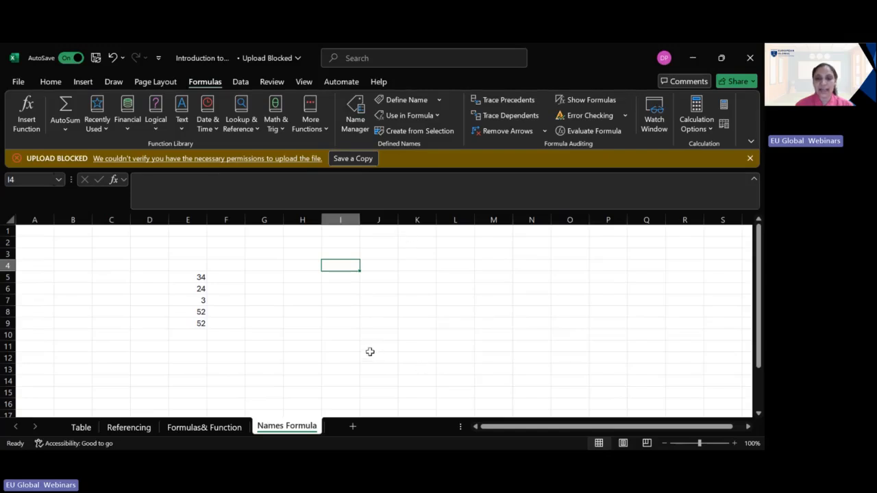
pyautogui.click(130, 429)
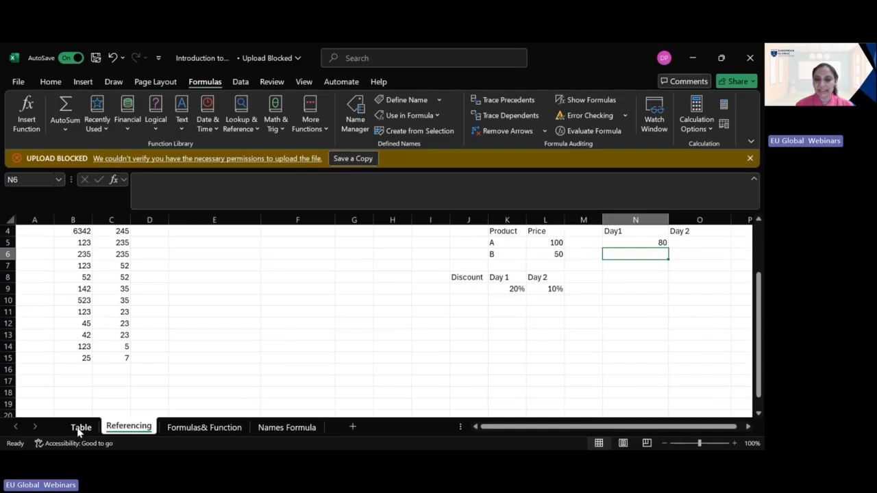
pyautogui.scroll(1, 228, 396)
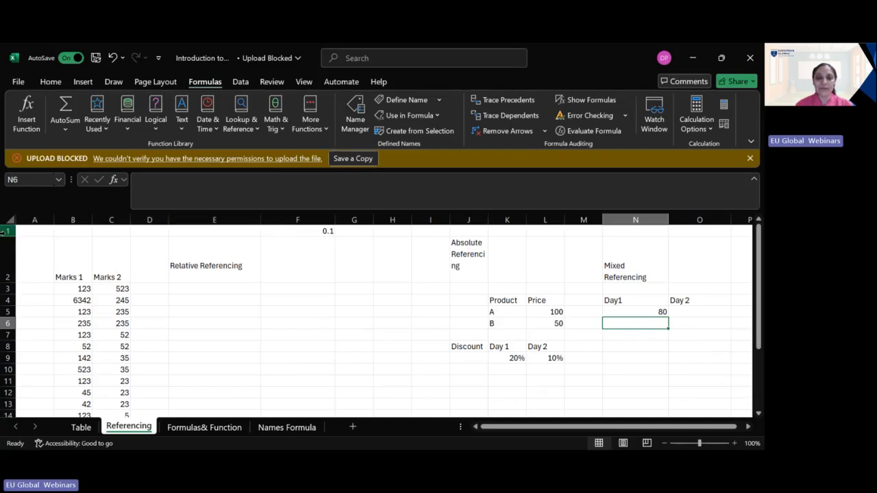
pyautogui.click(80, 290)
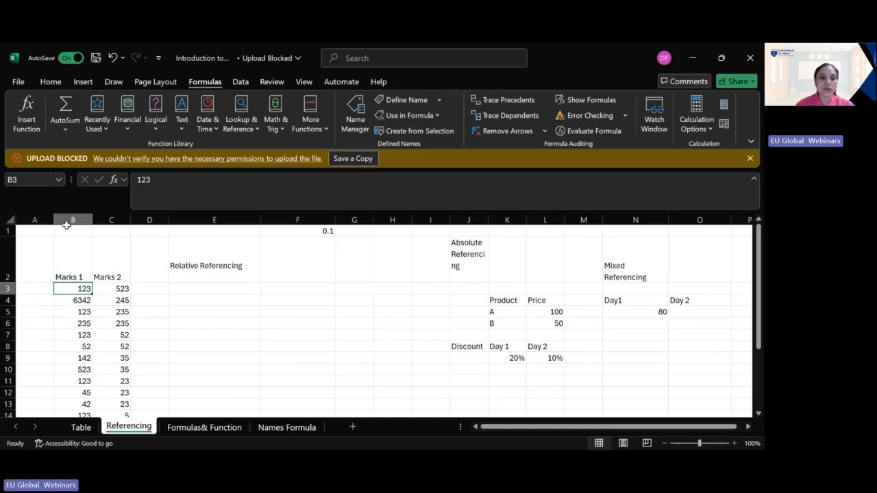
# Step: Look through the available formatting, insertion, drawing and page layout commands
pyautogui.click(52, 82)
pyautogui.click(79, 83)
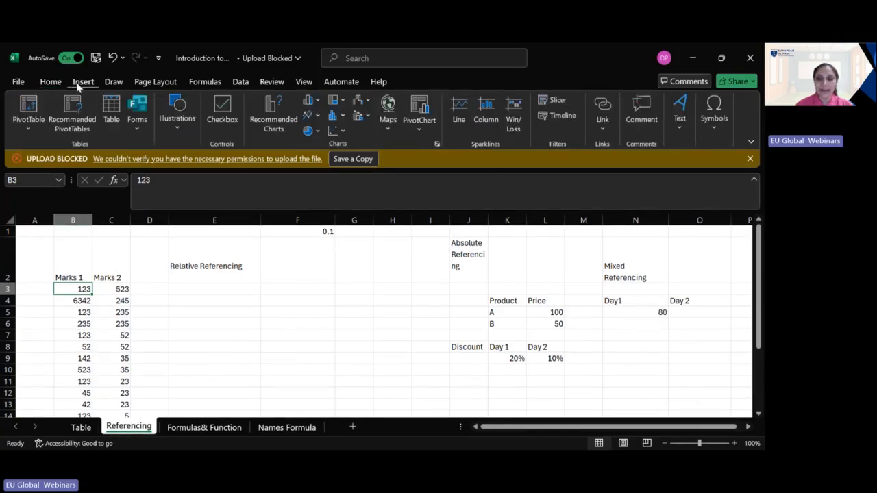
pyautogui.click(50, 83)
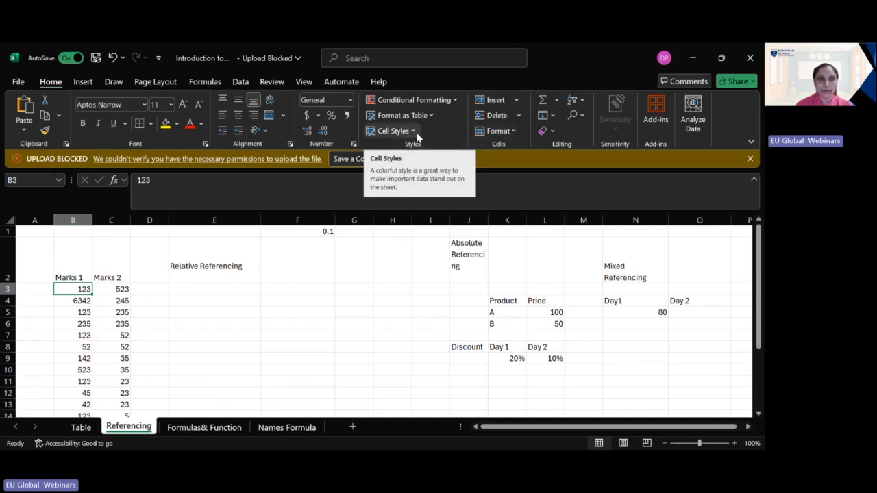
pyautogui.click(83, 82)
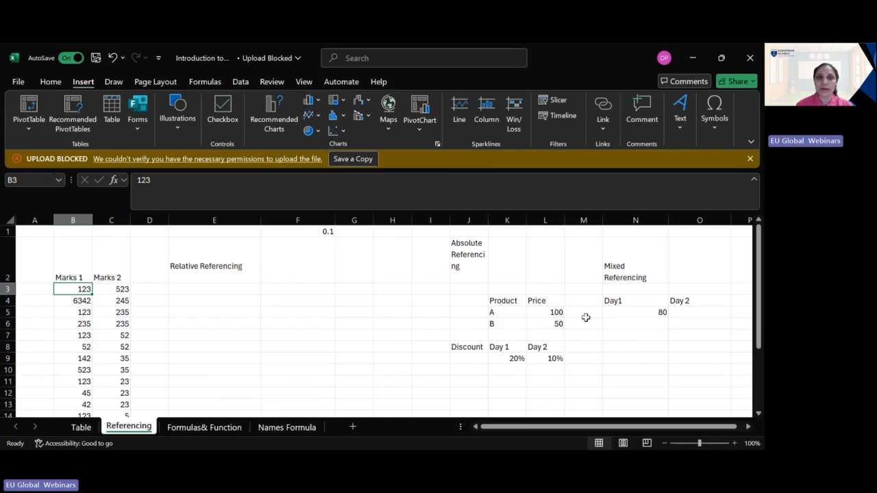
pyautogui.click(112, 83)
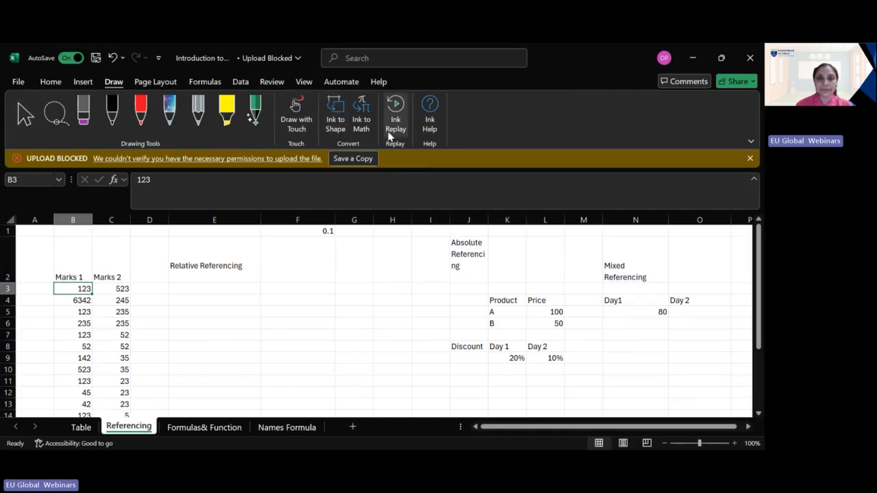
pyautogui.click(151, 83)
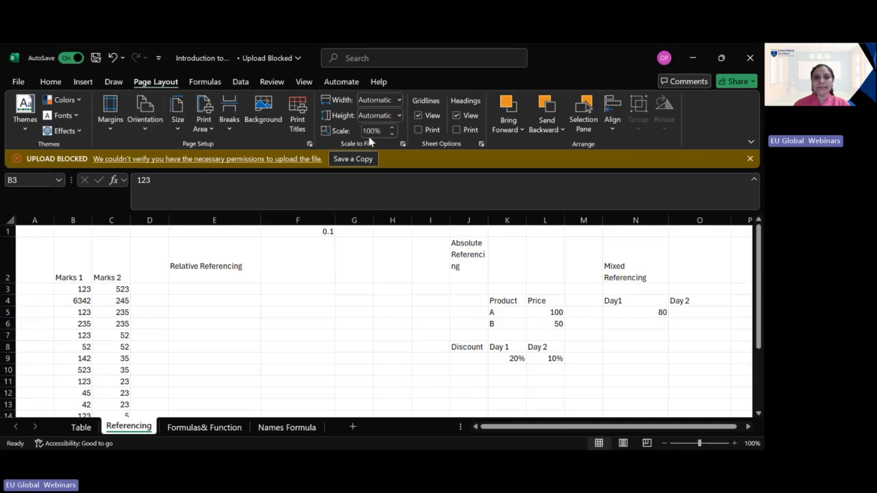
# Step: Toggle the sheet's gridlines, and its row and column headings, off and back on
pyautogui.click(421, 117)
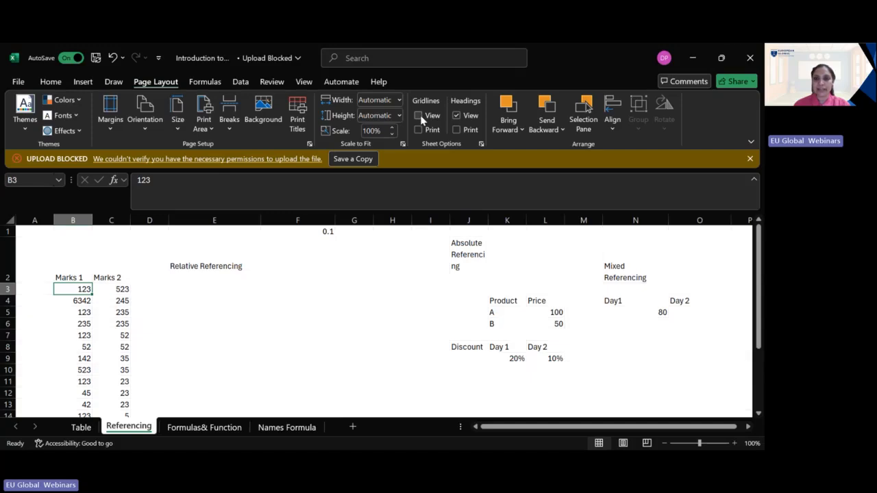
pyautogui.click(422, 116)
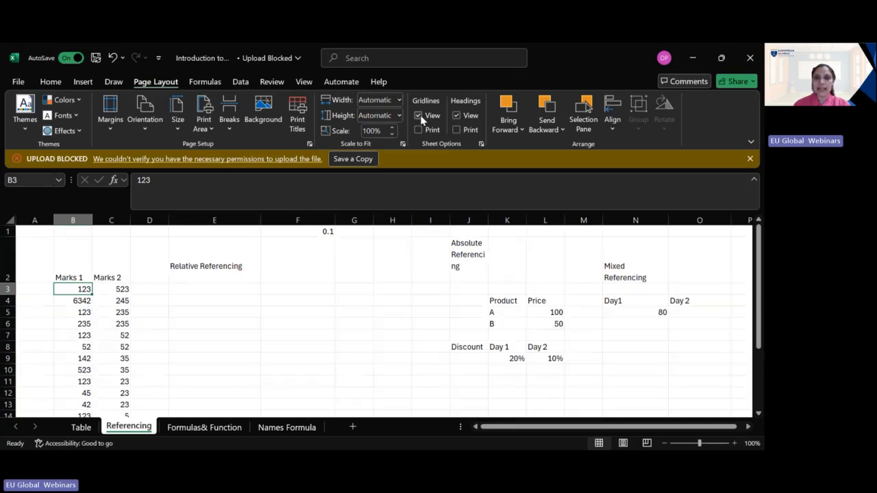
pyautogui.click(458, 115)
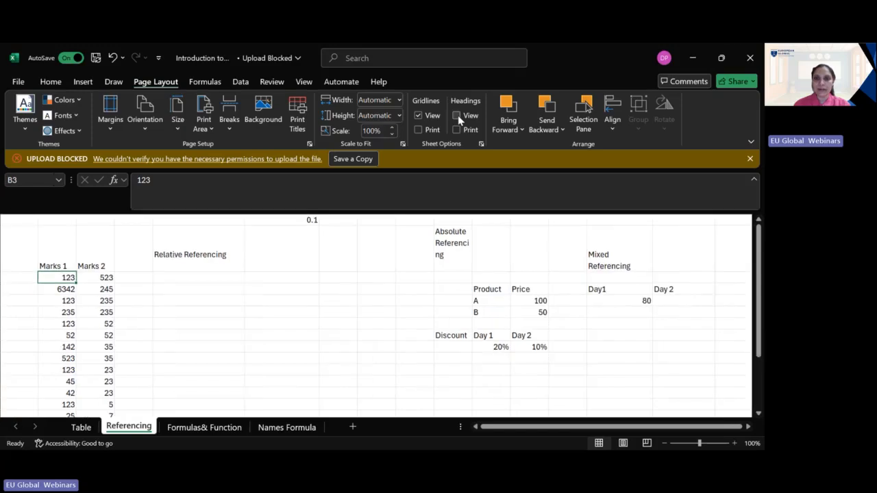
pyautogui.click(458, 115)
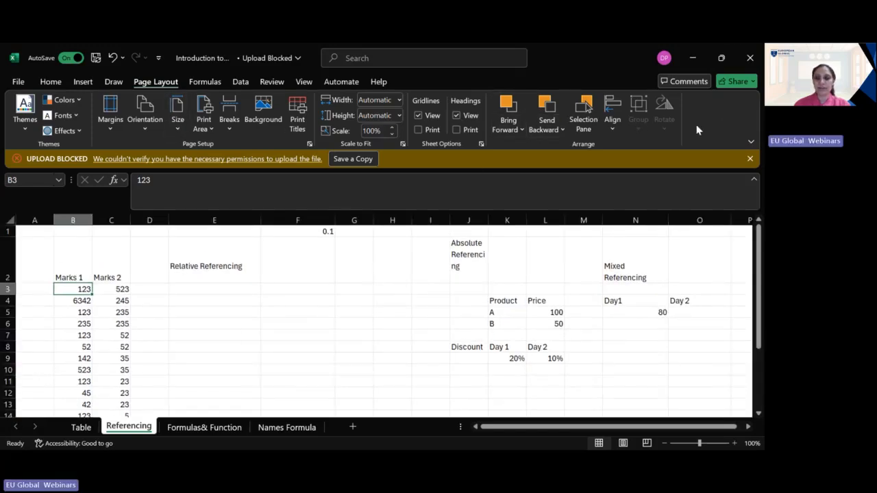
# Step: Look through the formula, data, review and view commands, including a second pass over the earlier command groups
pyautogui.click(205, 82)
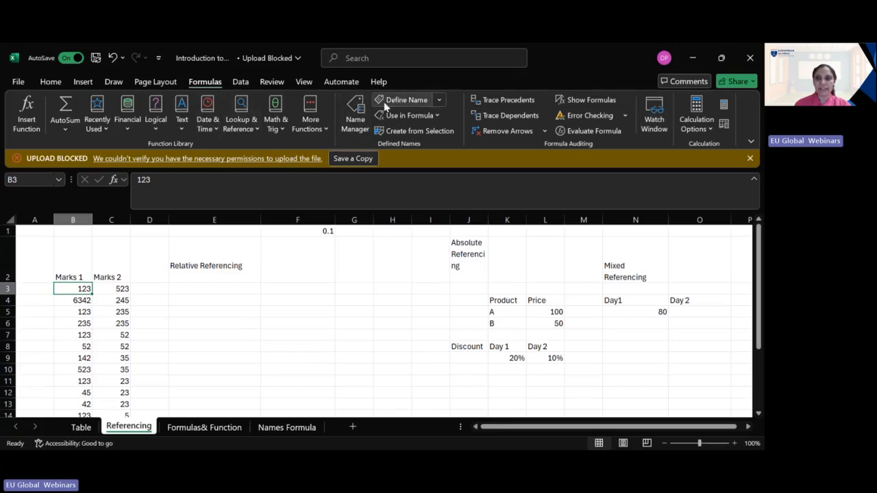
pyautogui.click(241, 82)
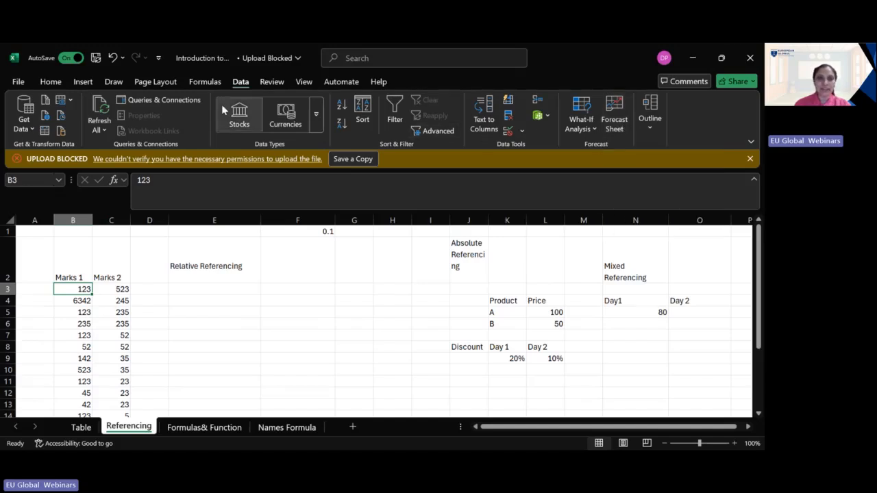
pyautogui.click(280, 83)
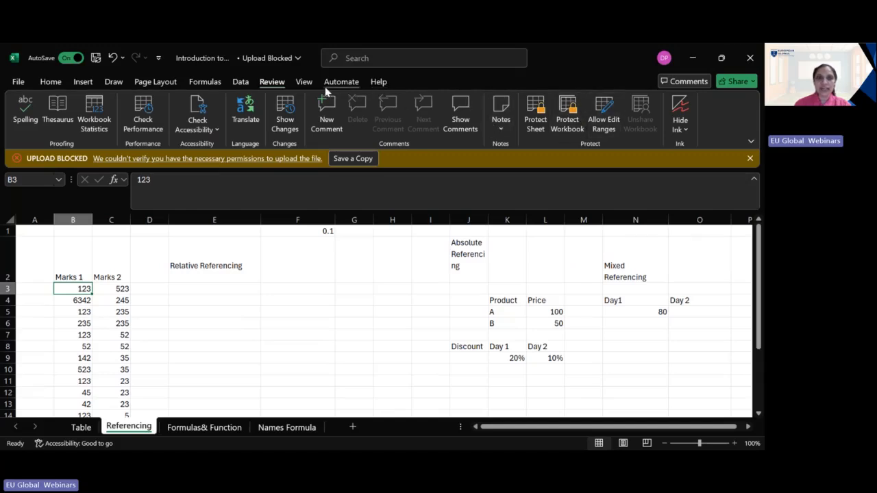
pyautogui.click(304, 82)
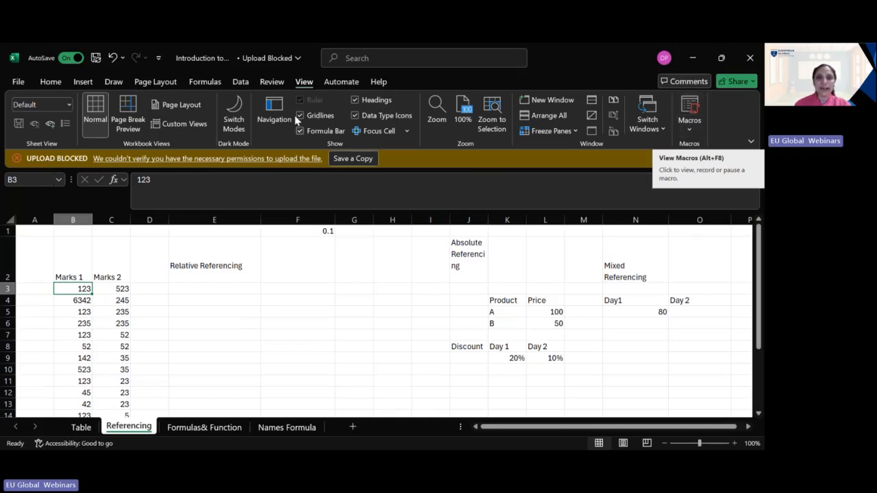
pyautogui.click(60, 82)
pyautogui.click(83, 82)
pyautogui.click(153, 81)
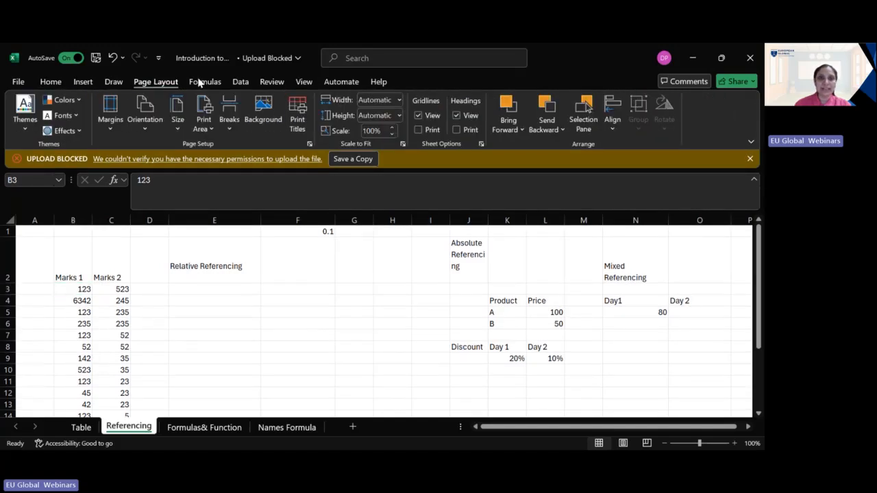
pyautogui.click(271, 82)
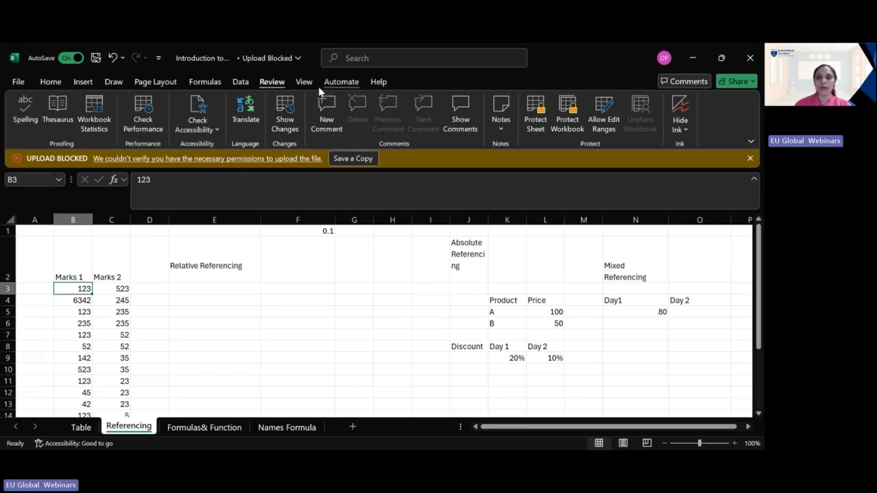
# Step: Examine the values in the Marks 1 and Marks 2 columns by selecting each range in turn
pyautogui.click(157, 292)
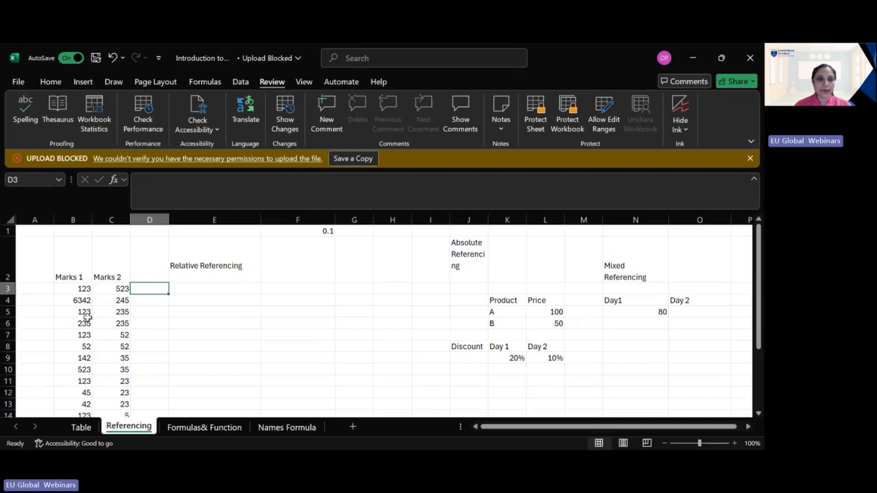
pyautogui.scroll(-1, 88, 320)
pyautogui.moveTo(74, 253); pyautogui.dragTo(66, 393)
pyautogui.moveTo(106, 260); pyautogui.dragTo(107, 392)
pyautogui.moveTo(76, 254); pyautogui.dragTo(64, 383)
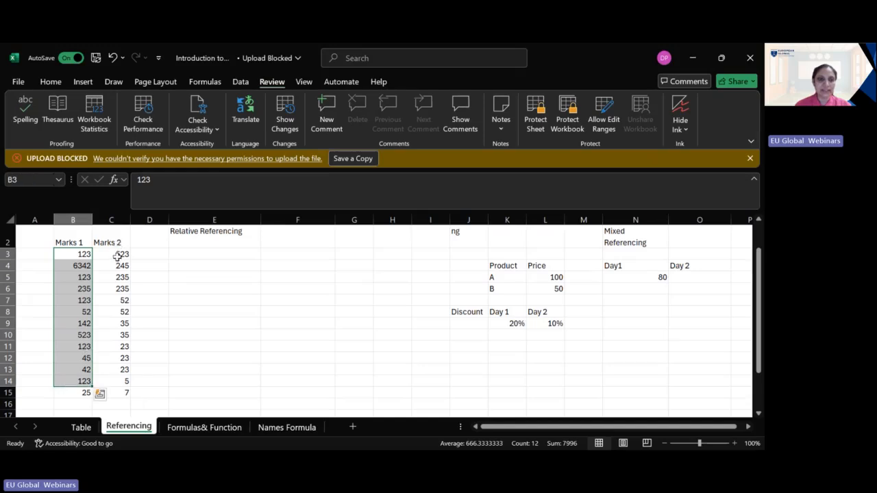
pyautogui.moveTo(118, 254); pyautogui.dragTo(116, 404)
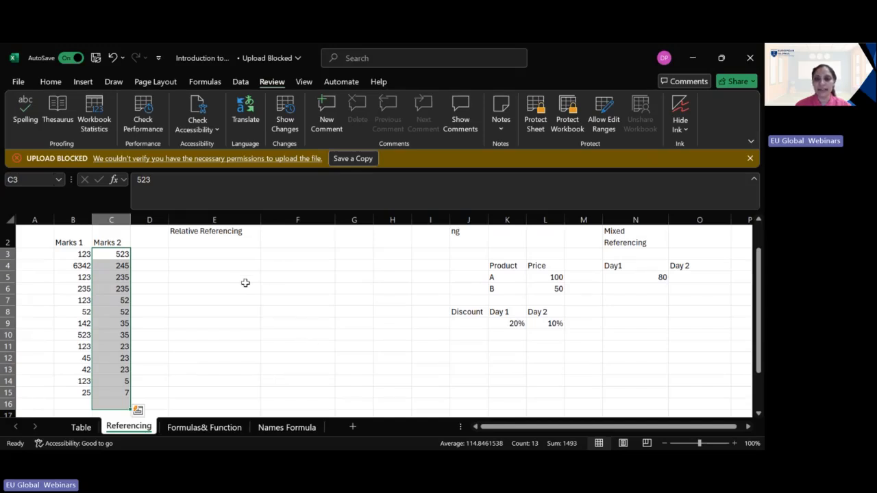
pyautogui.scroll(2, 245, 283)
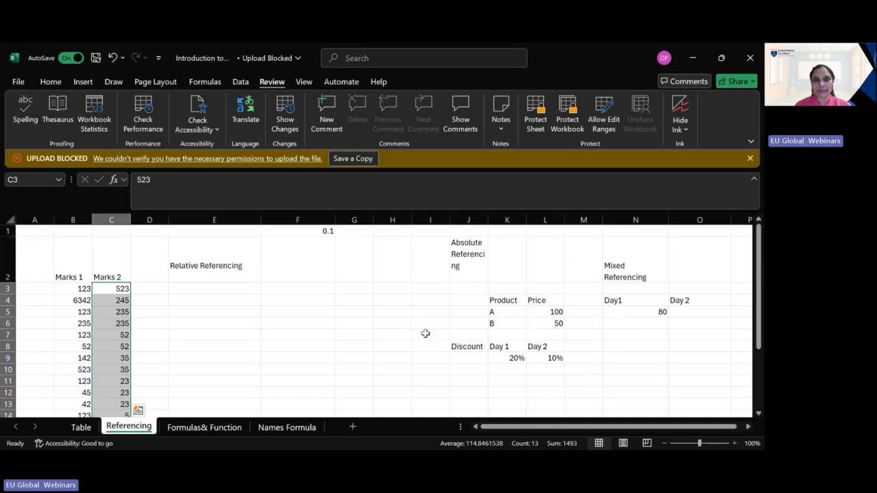
# Step: Enter the formula =B3+C3 in cell E3 under Relative Referencing to add the first row's two marks
pyautogui.click(213, 289)
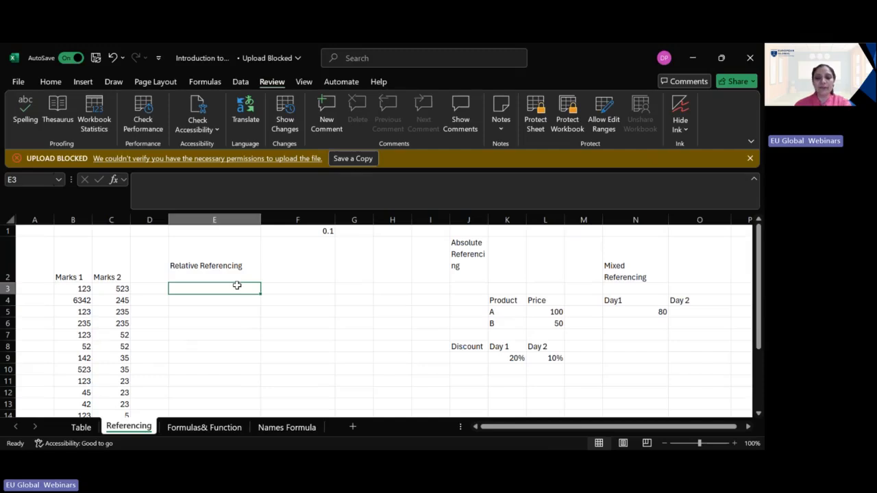
pyautogui.write('=')
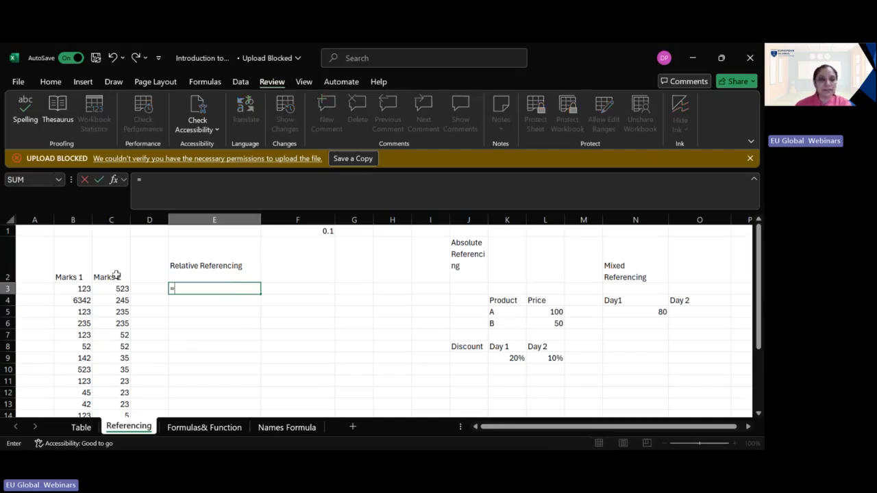
pyautogui.click(74, 288)
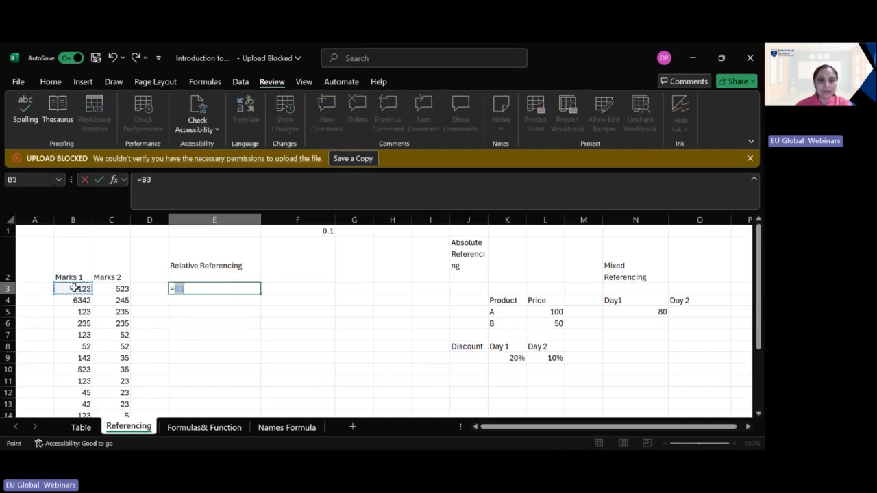
pyautogui.click(194, 291)
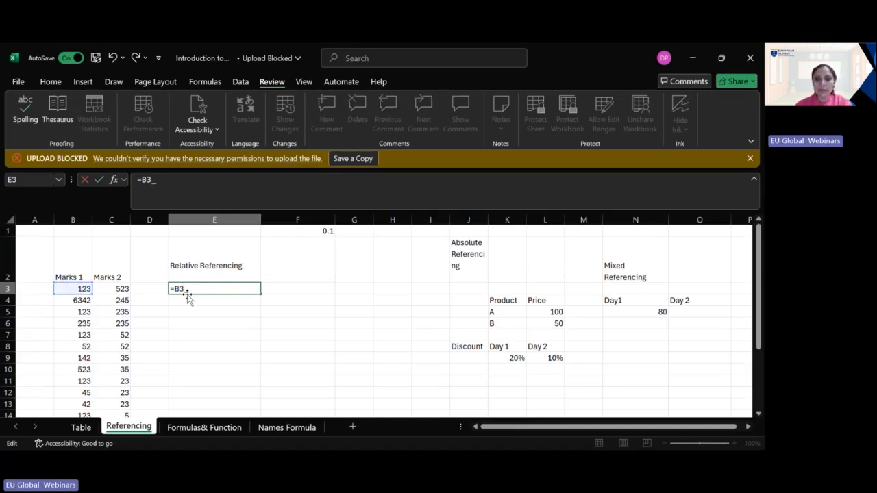
pyautogui.write('+')
pyautogui.click(113, 288)
pyautogui.click(217, 291)
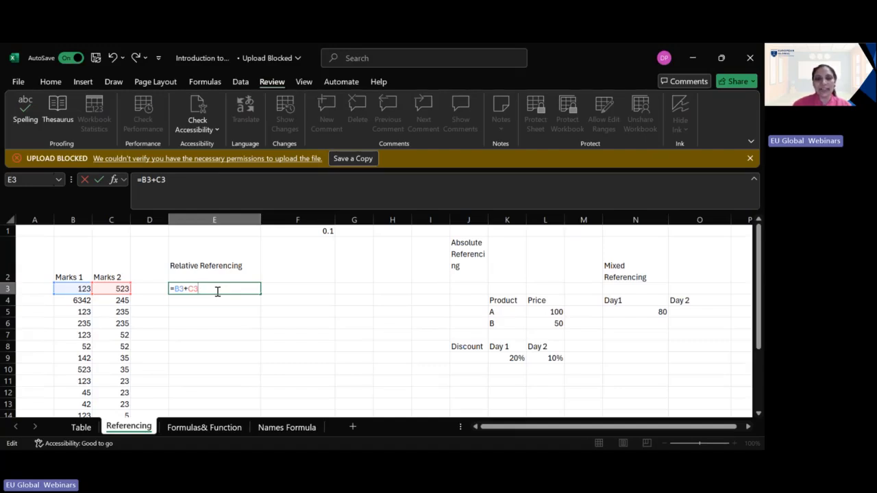
pyautogui.press('Return')
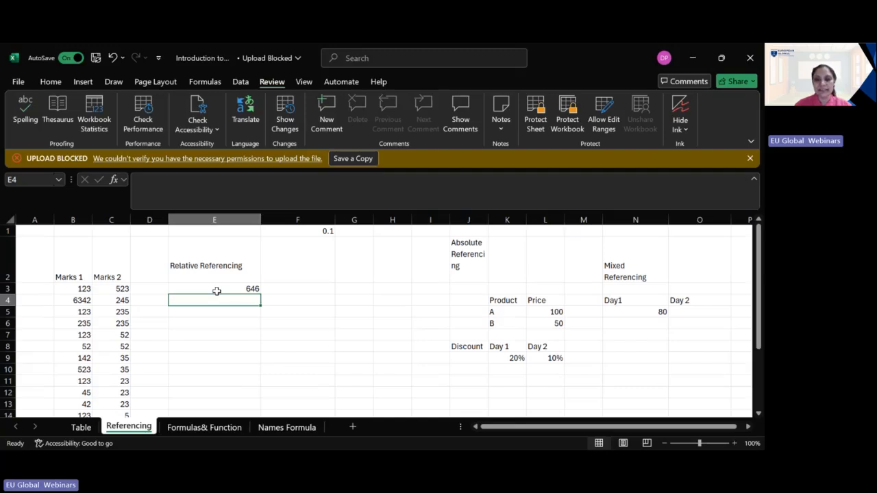
# Step: Fill the formula in E3 down the Relative Referencing column through E15
pyautogui.click(216, 291)
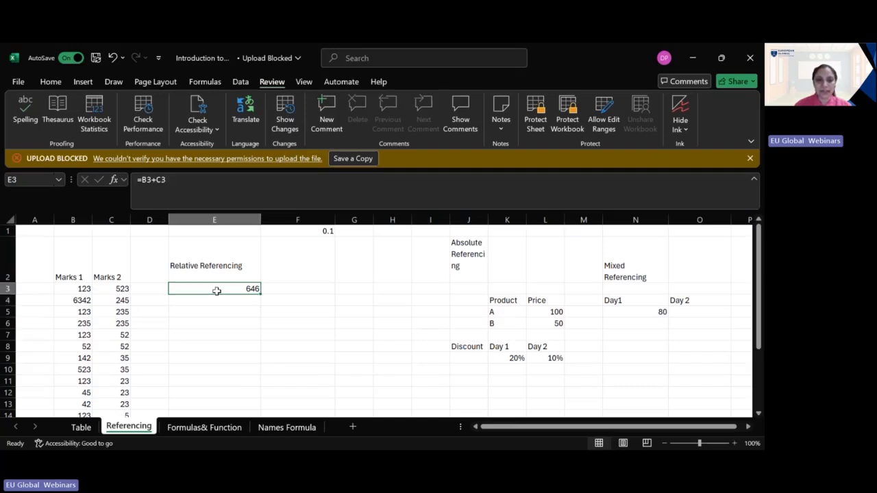
pyautogui.doubleClick(262, 294)
pyautogui.doubleClick(260, 294)
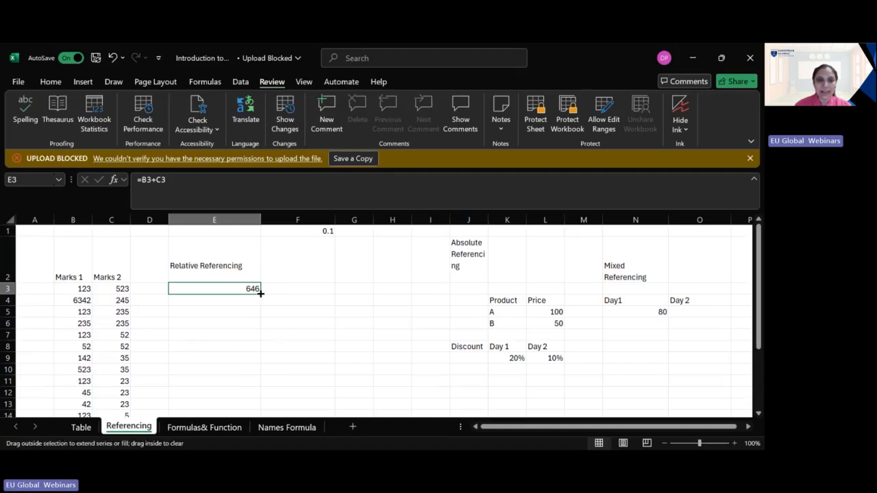
pyautogui.moveTo(260, 293); pyautogui.dragTo(257, 371)
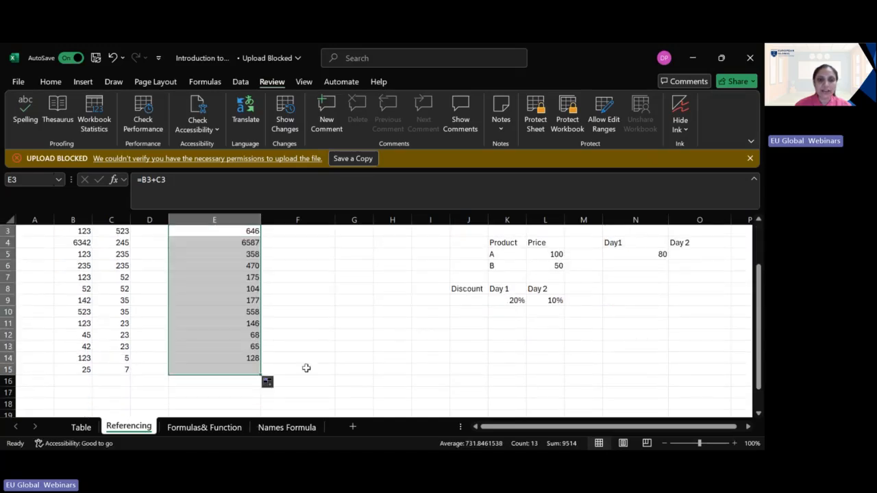
# Step: Compare the formulas in the first filled Relative Referencing cells, E3 to E7, to examine their row references
pyautogui.scroll(1, 305, 364)
pyautogui.click(241, 300)
pyautogui.click(242, 312)
pyautogui.click(241, 335)
pyautogui.click(240, 303)
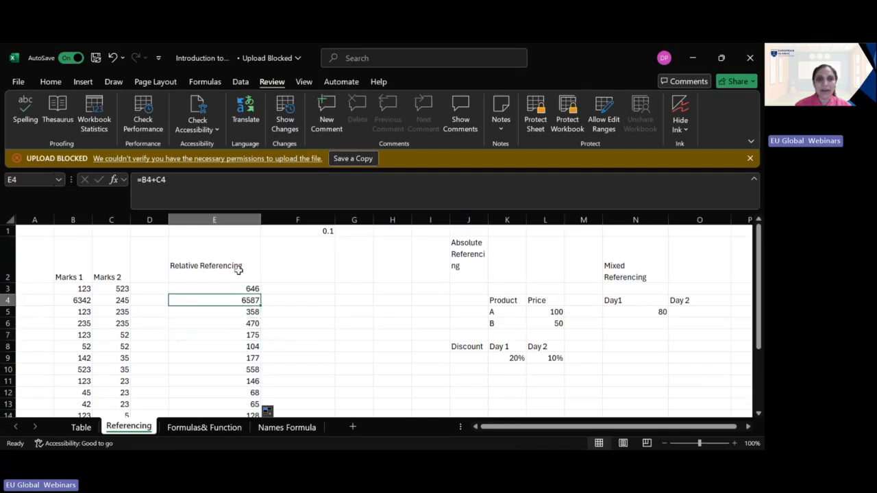
pyautogui.click(235, 288)
pyautogui.click(235, 299)
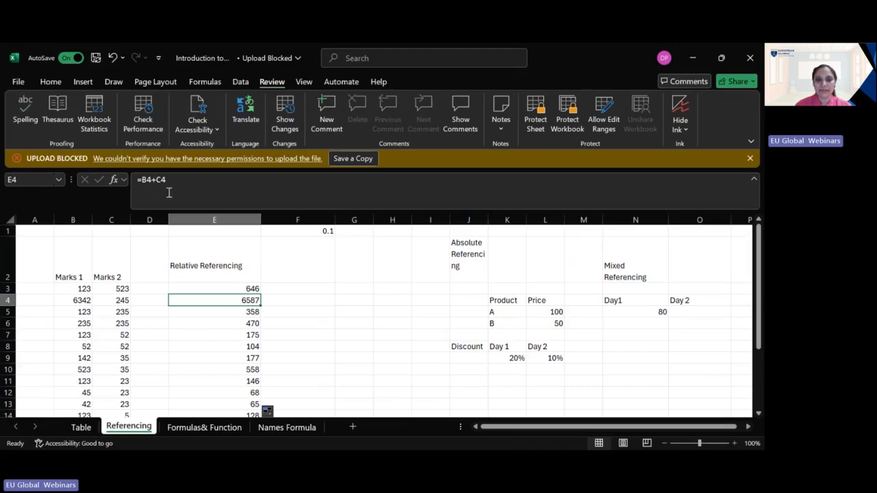
pyautogui.click(233, 288)
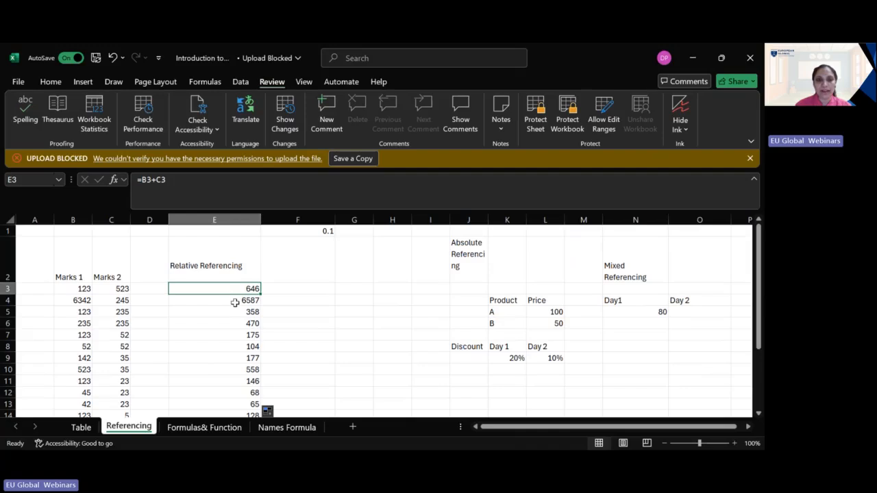
# Step: Compare the formulas in E3 to E5 with the Marks 1 and Marks 2 cells of row 4 to trace the relative references
pyautogui.click(235, 301)
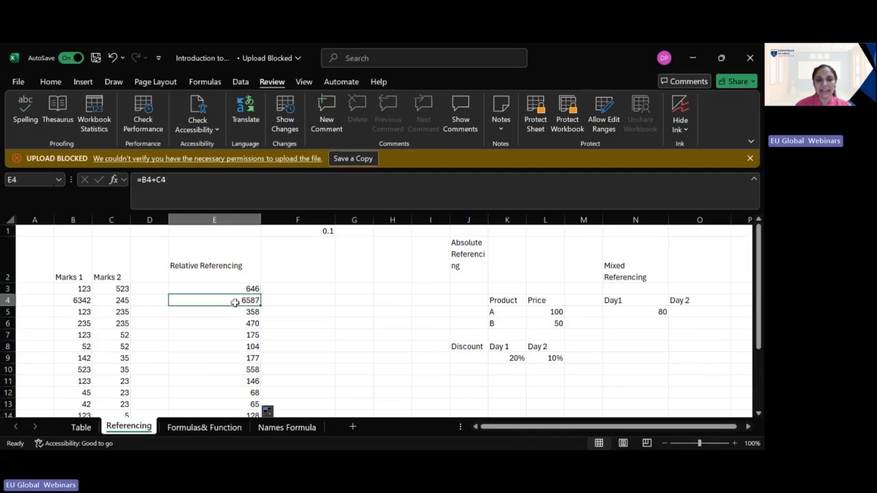
pyautogui.click(89, 301)
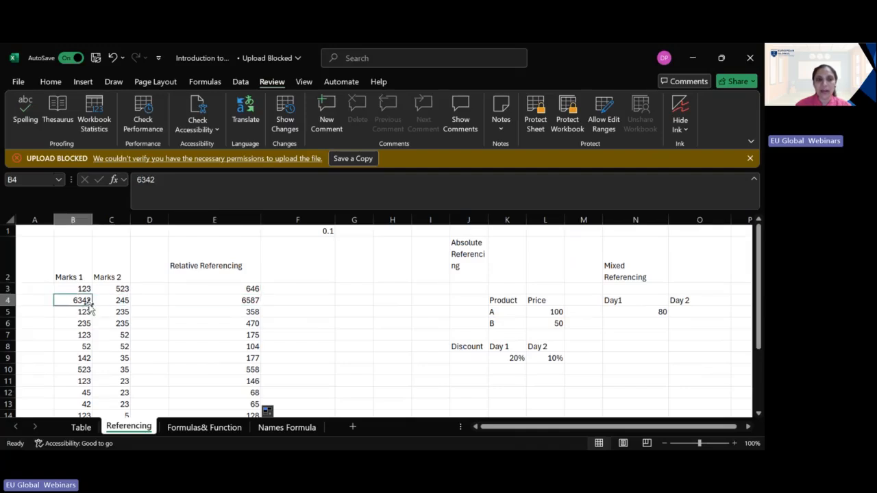
pyautogui.click(107, 300)
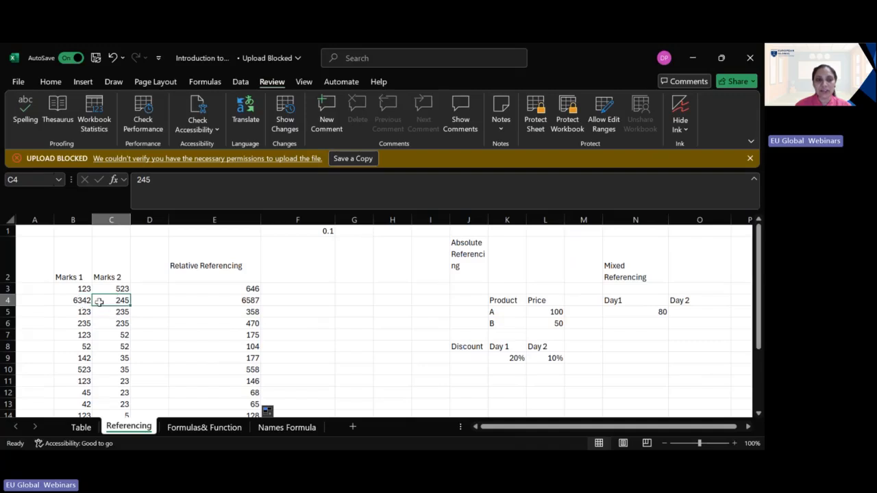
pyautogui.click(83, 302)
pyautogui.click(113, 303)
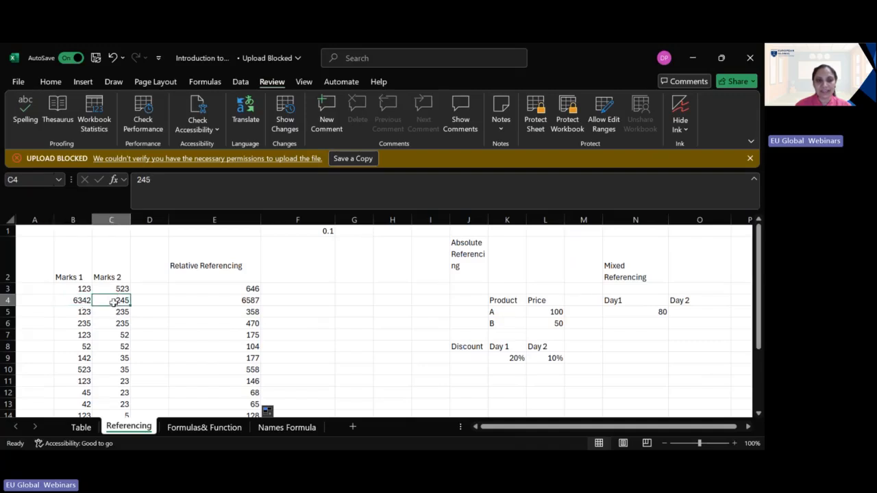
pyautogui.click(209, 317)
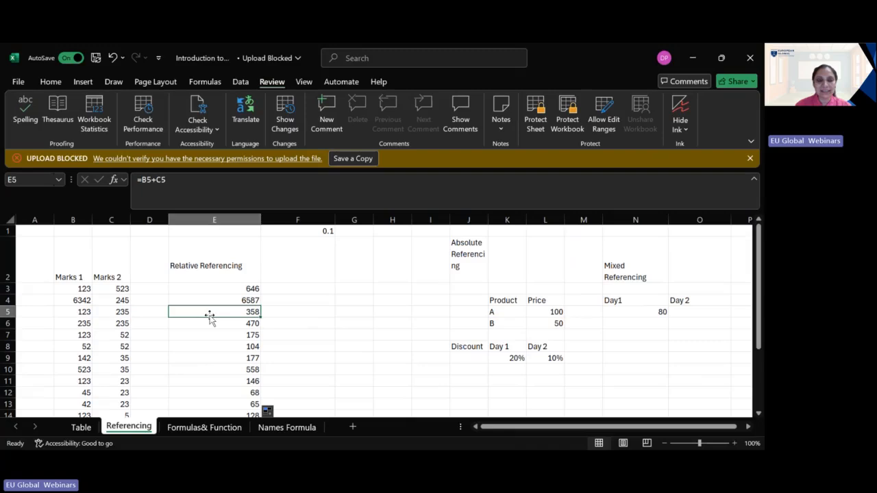
pyautogui.click(210, 287)
pyautogui.click(220, 302)
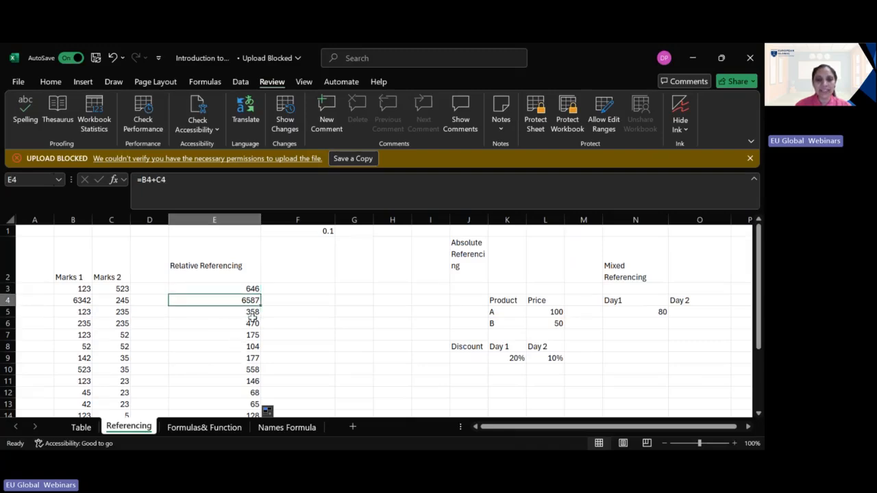
pyautogui.click(252, 289)
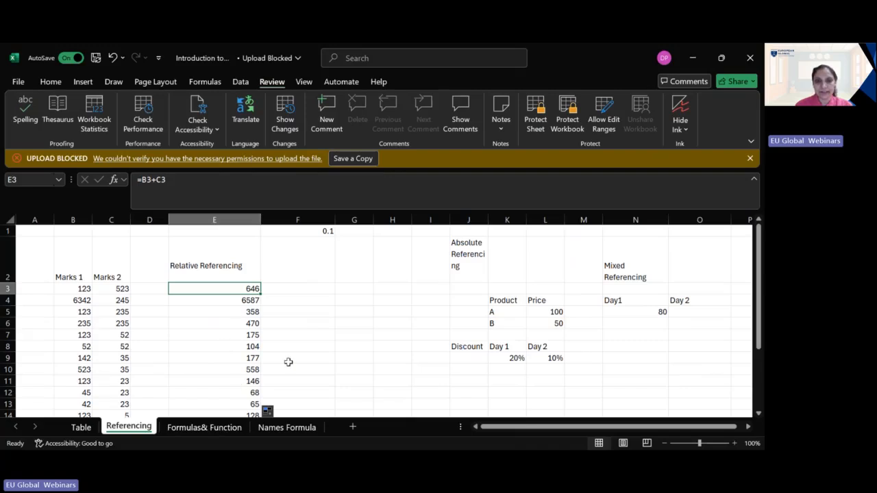
# Step: Examine the Absolute Referencing heading, the constant in F1, and the marks and sum cells it applies to
pyautogui.click(465, 248)
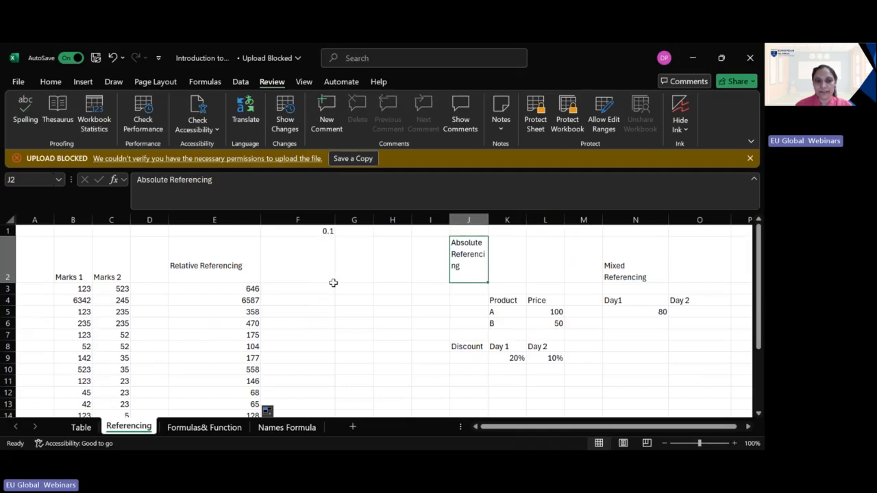
pyautogui.click(315, 234)
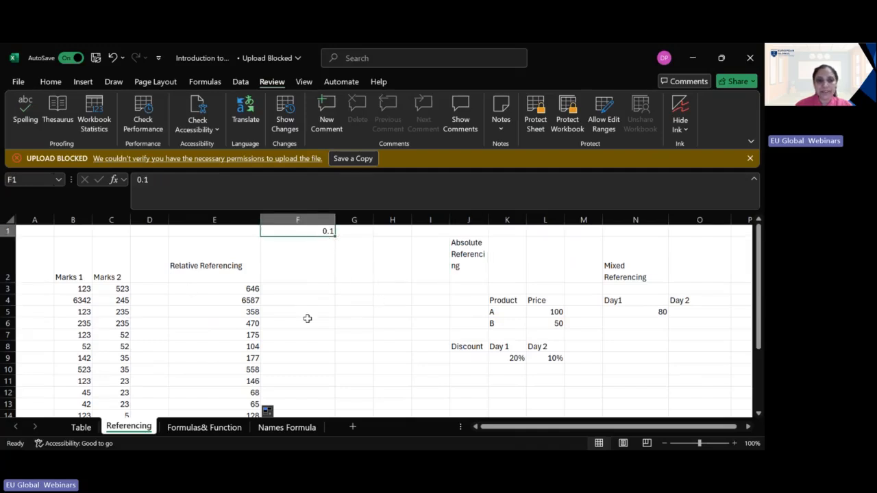
pyautogui.click(82, 289)
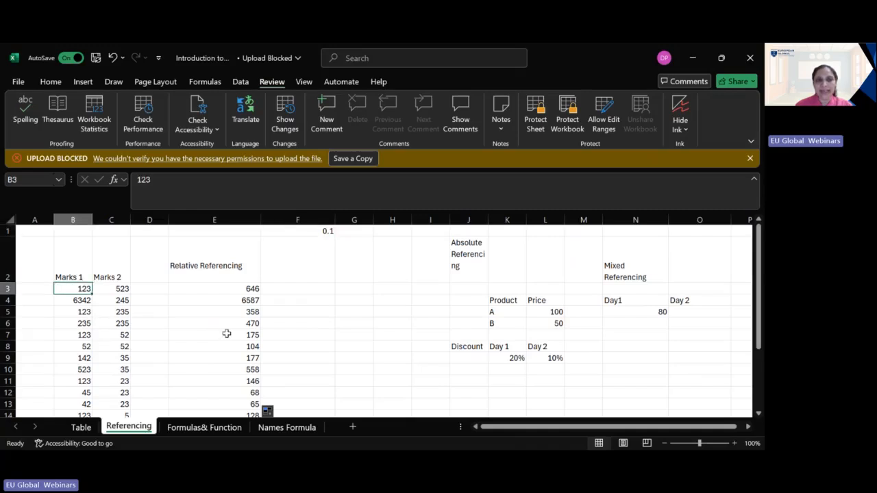
pyautogui.click(116, 288)
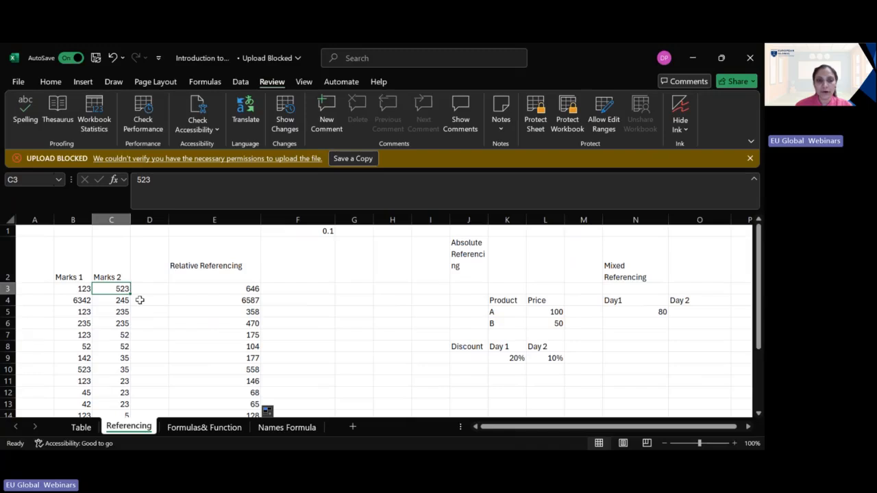
pyautogui.click(79, 290)
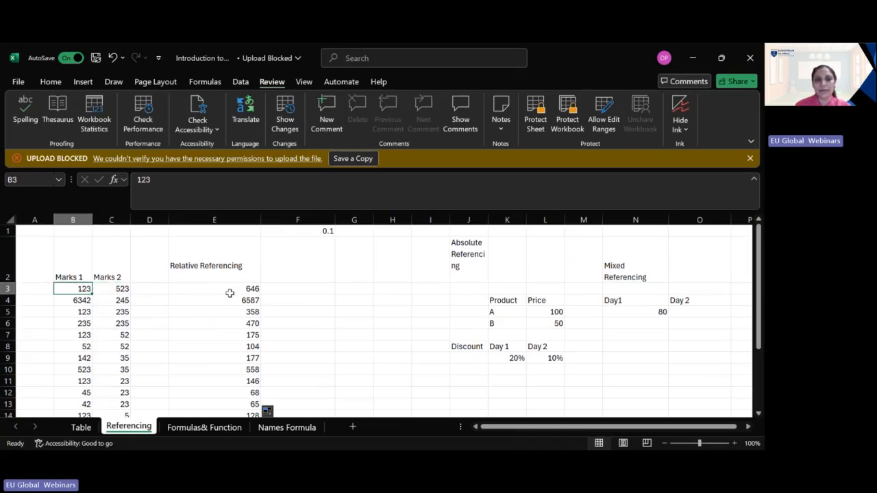
pyautogui.moveTo(232, 291); pyautogui.dragTo(234, 346)
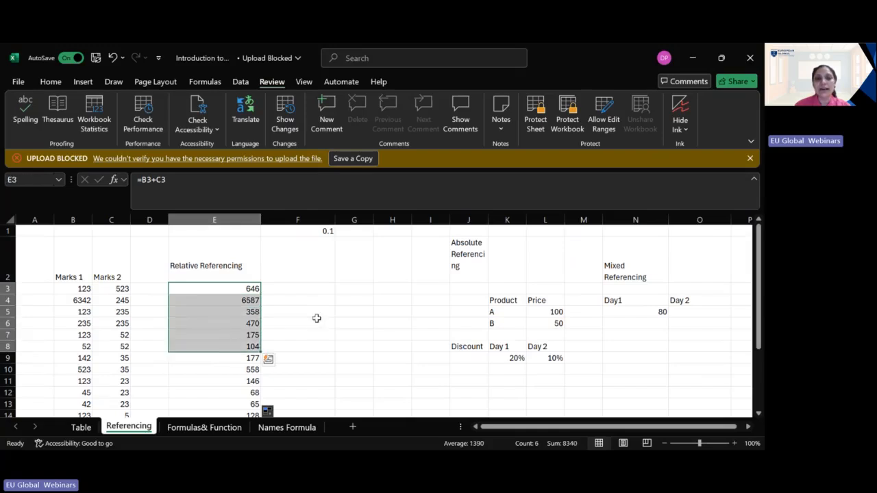
pyautogui.click(326, 289)
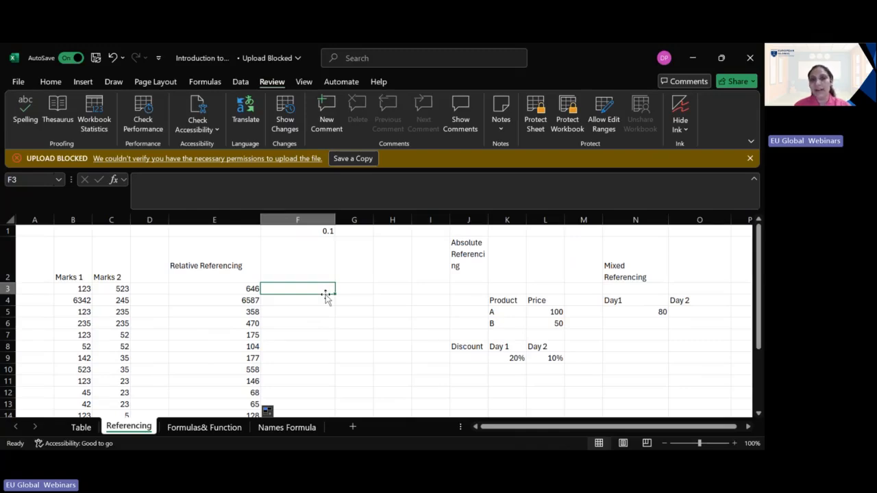
pyautogui.click(325, 234)
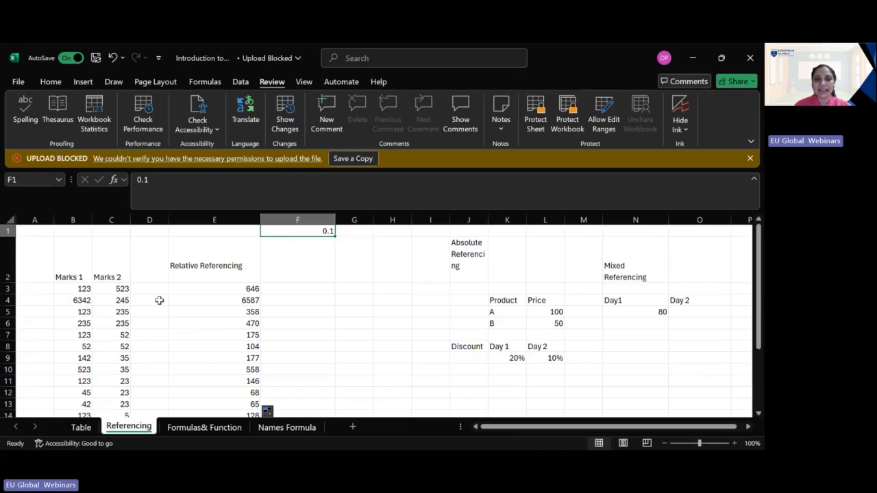
pyautogui.click(224, 286)
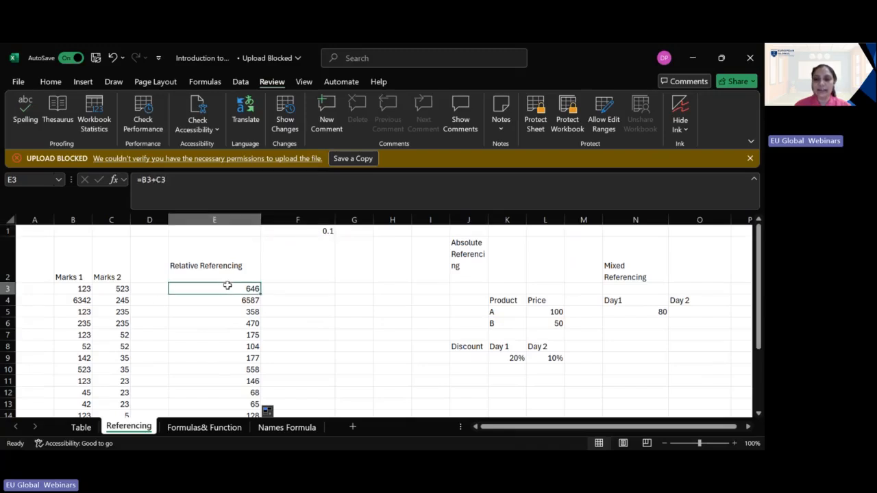
pyautogui.click(329, 232)
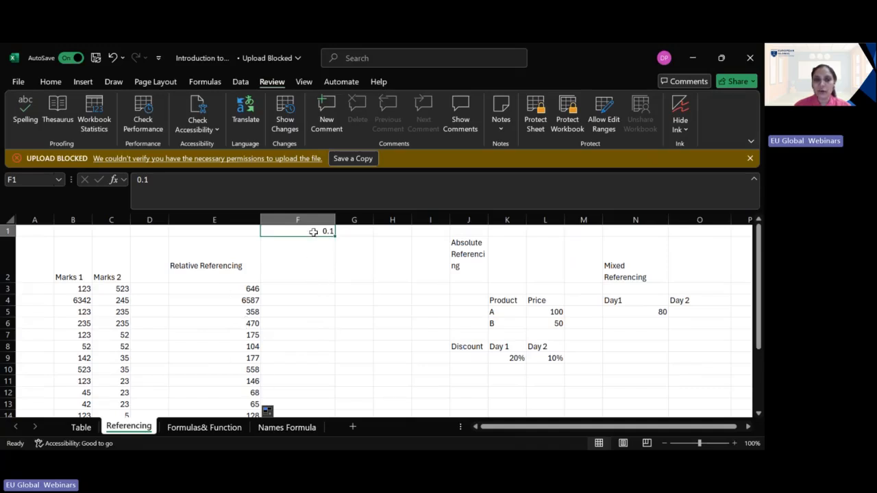
# Step: Change the formula in E3 to =(B3+C3)*$F$1, multiplying the sum of the marks by an absolute reference to F1
pyautogui.doubleClick(240, 288)
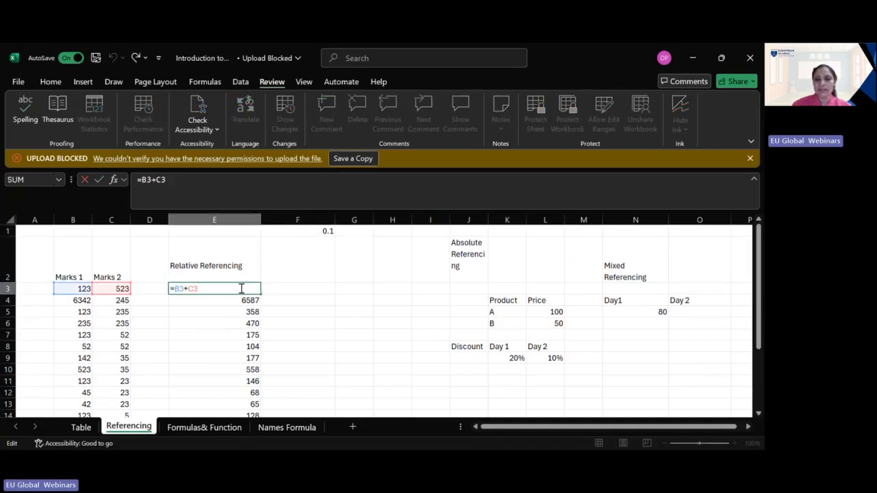
pyautogui.write(')')
pyautogui.press('Left')
pyautogui.press('Left')
pyautogui.press('Left')
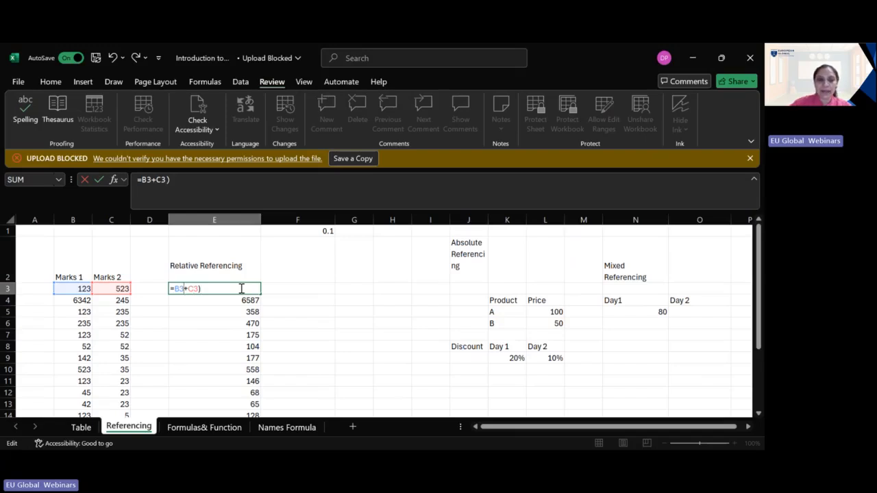
pyautogui.write('(')
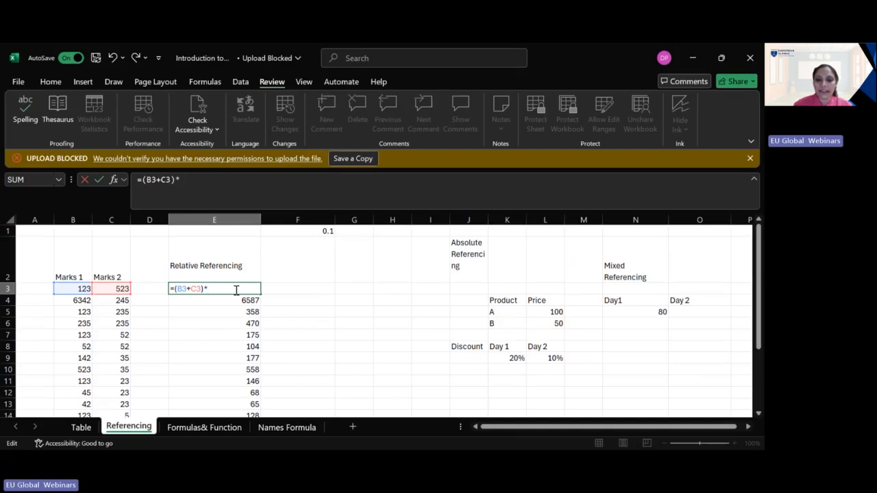
pyautogui.write('$')
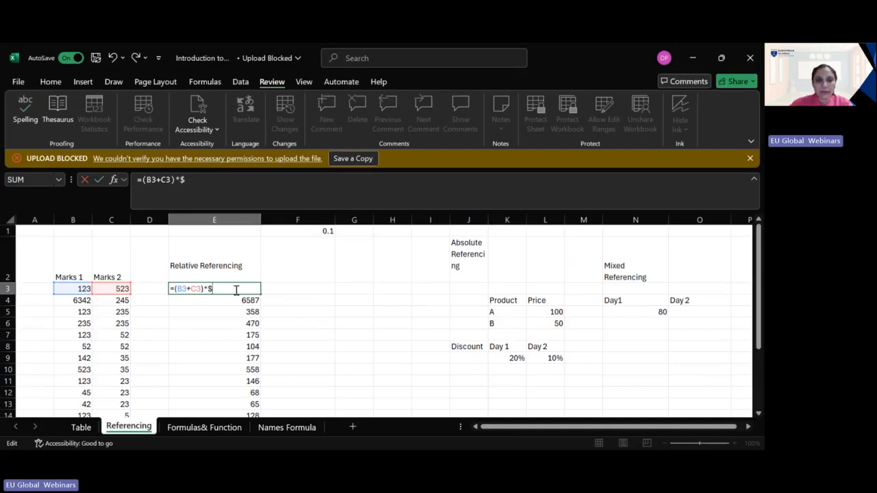
pyautogui.write('F$')
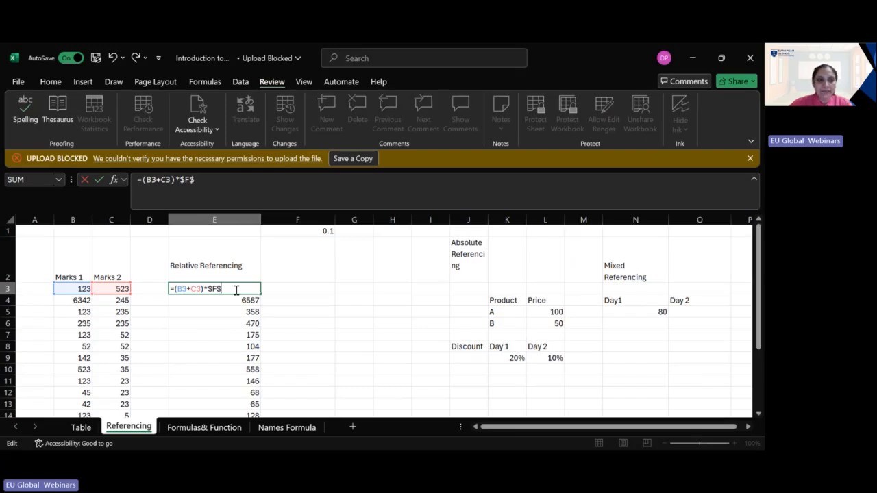
pyautogui.write('1')
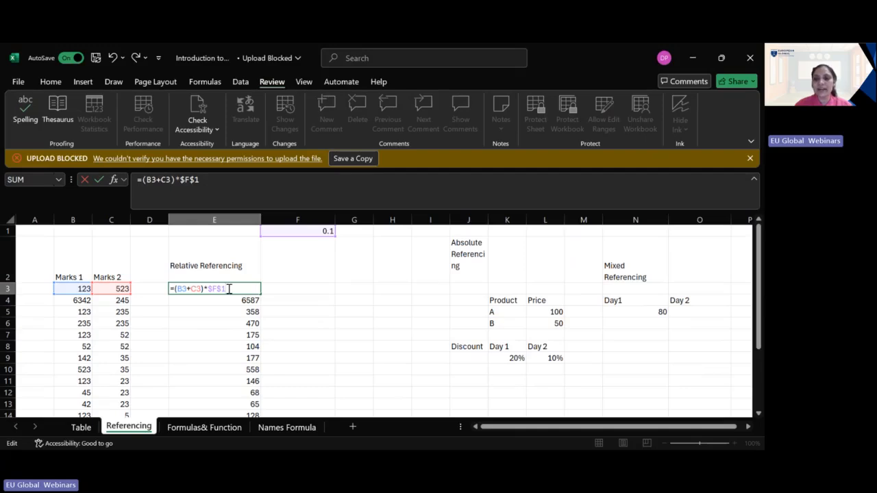
pyautogui.press('Return')
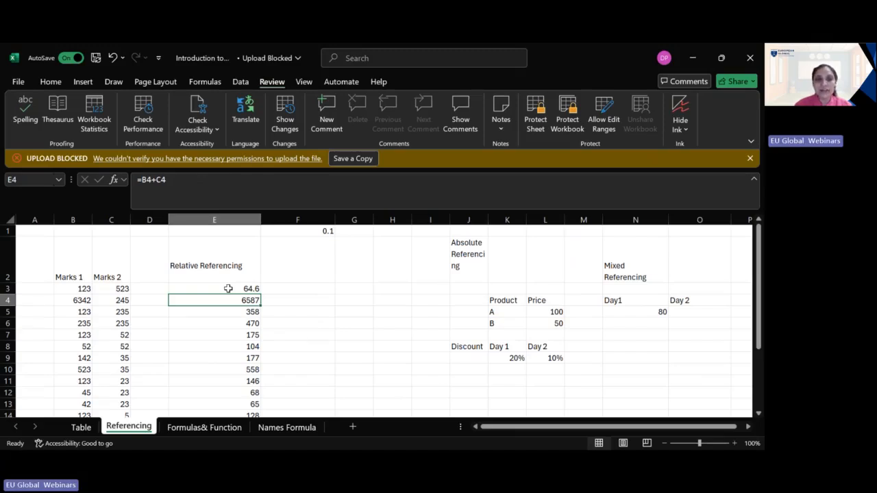
# Step: Fill the updated E3 formula down the Relative Referencing column through E15
pyautogui.click(231, 288)
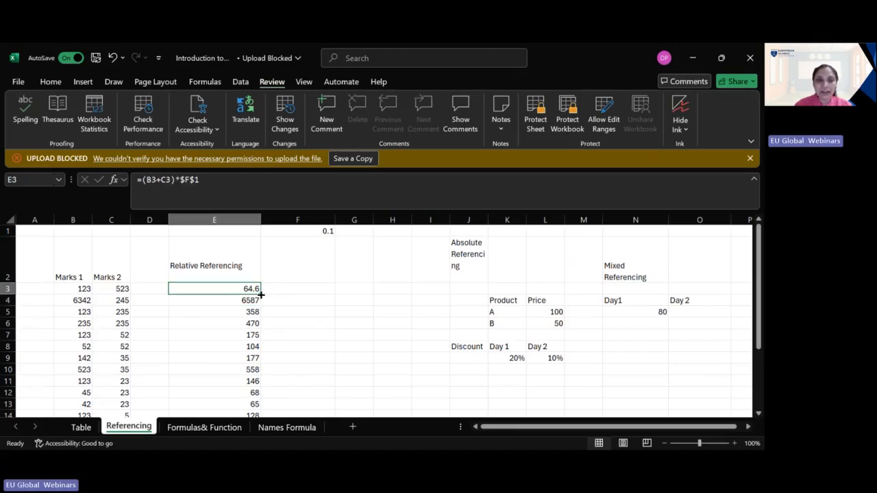
pyautogui.doubleClick(260, 294)
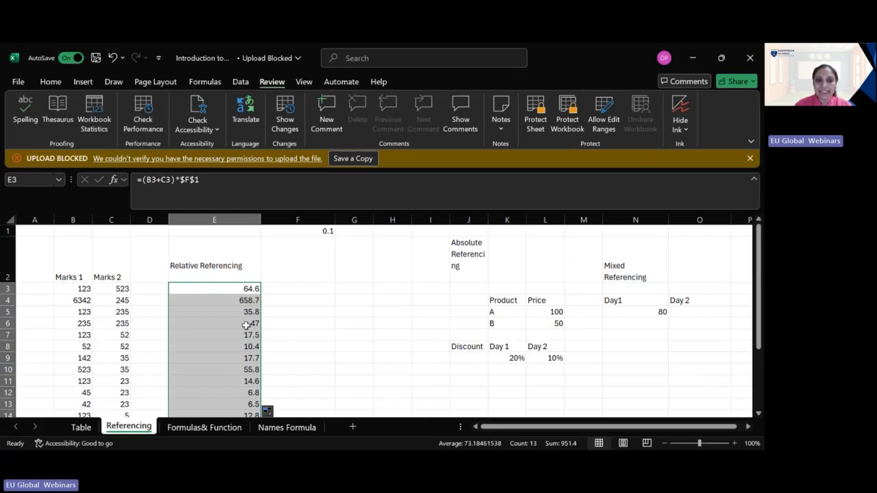
pyautogui.scroll(-1, 258, 339)
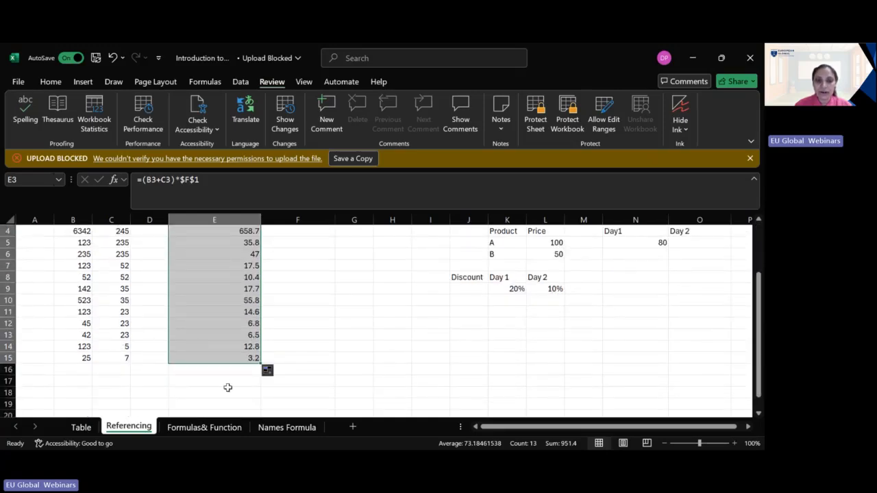
pyautogui.scroll(1, 241, 378)
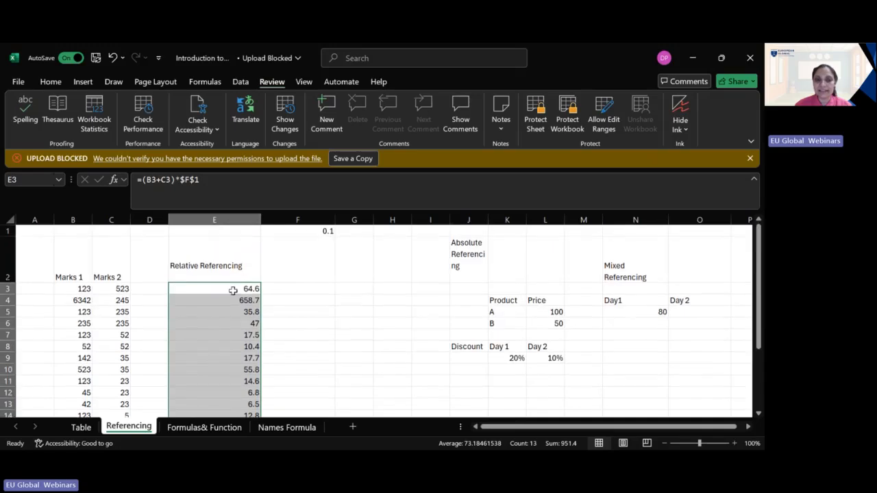
# Step: Compare the formulas in several filled Relative Referencing cells with cell F1 to examine their relative and absolute references
pyautogui.click(231, 300)
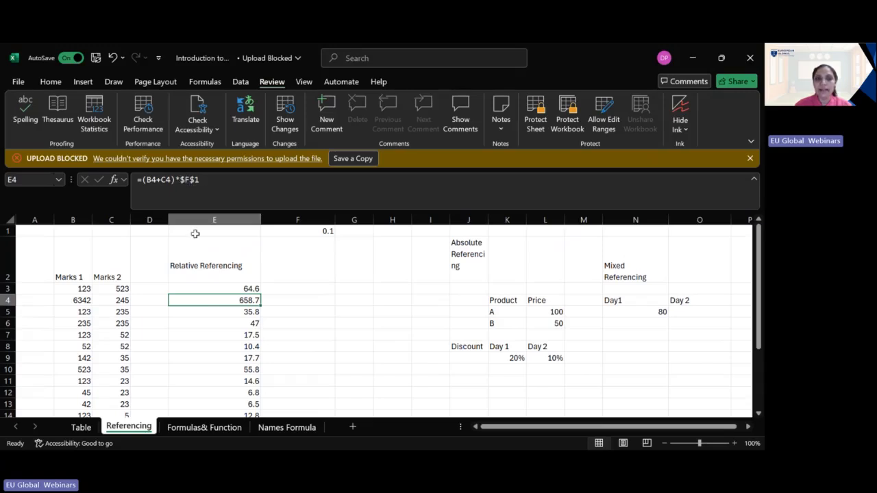
pyautogui.click(218, 313)
pyautogui.click(222, 335)
pyautogui.click(225, 346)
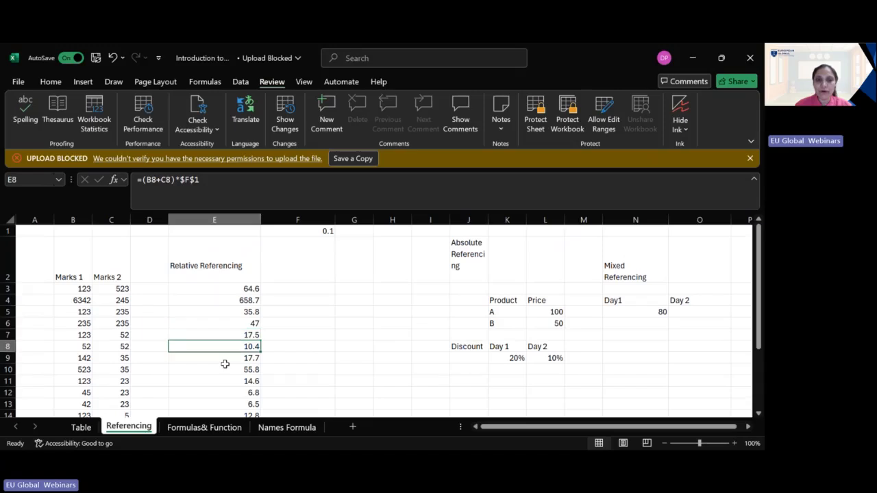
pyautogui.click(226, 380)
pyautogui.click(234, 291)
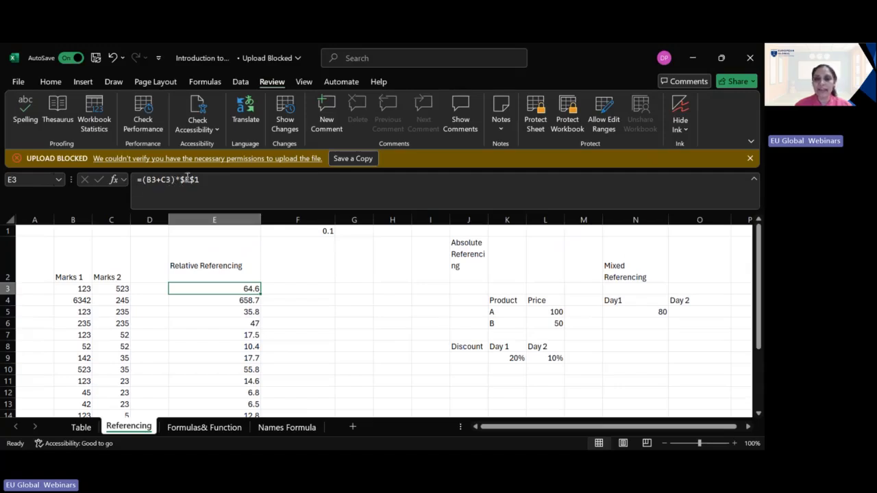
pyautogui.click(314, 233)
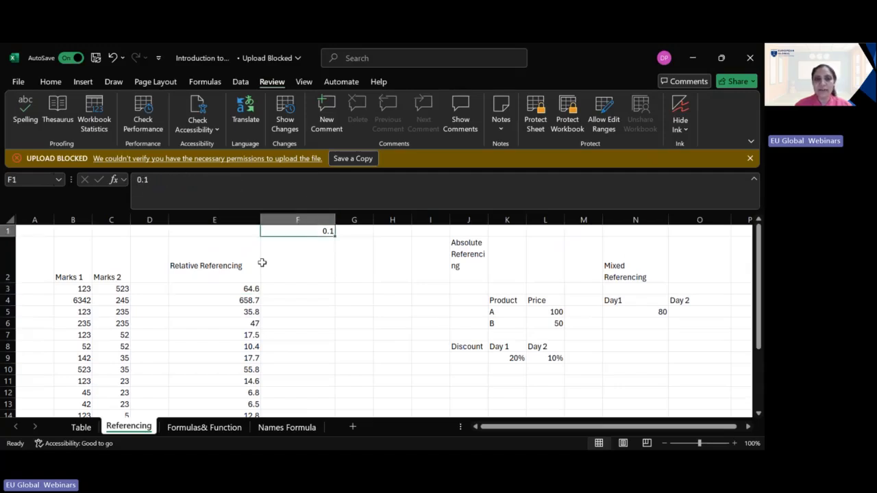
pyautogui.click(227, 291)
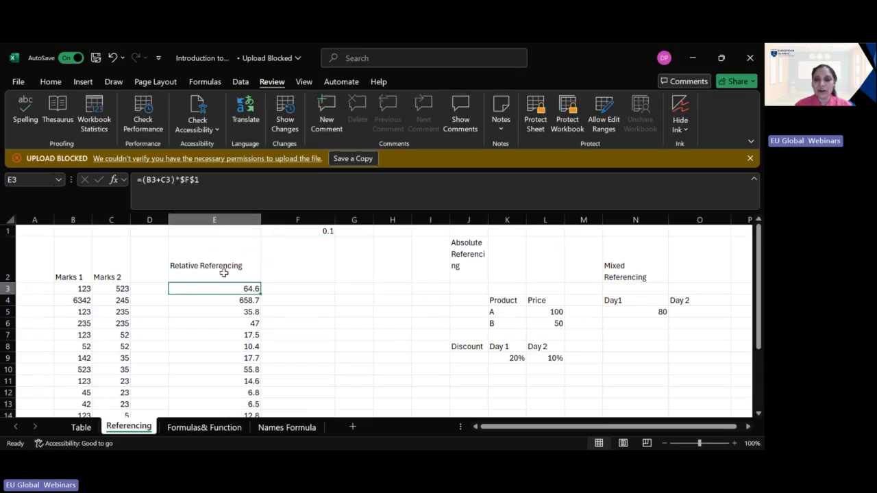
pyautogui.moveTo(503, 428); pyautogui.dragTo(532, 428)
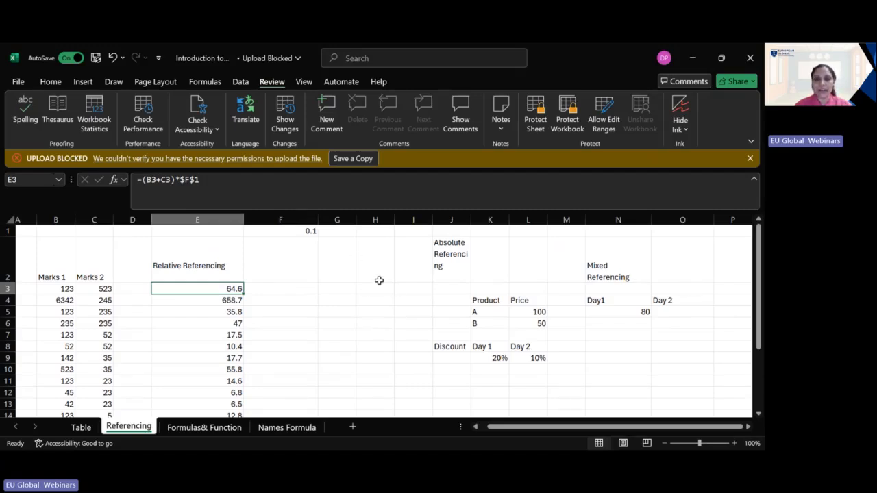
pyautogui.click(306, 233)
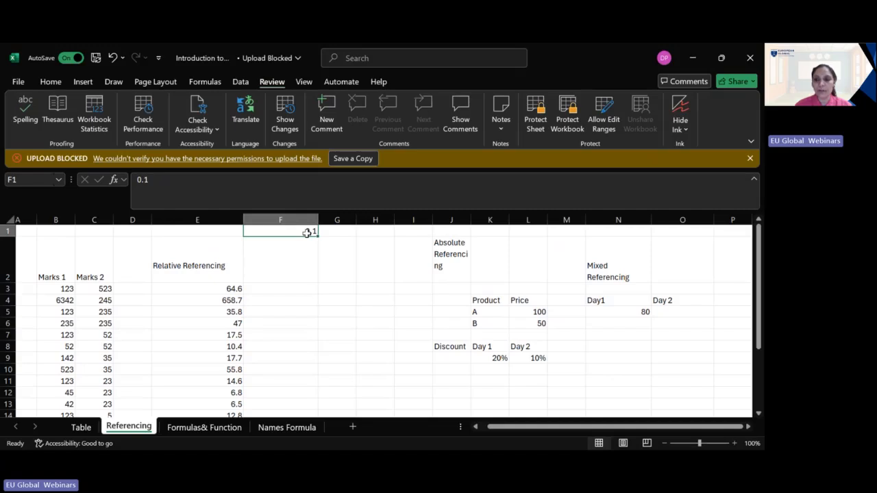
pyautogui.click(684, 288)
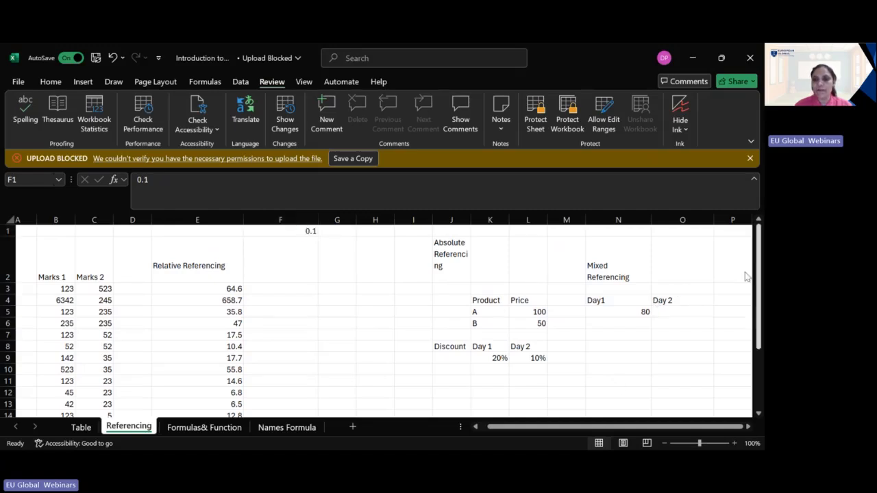
# Step: Examine the Mixed Referencing example's product prices in K4:L6 and the Day 1 and Day 2 discounts in K8:L9
pyautogui.click(619, 275)
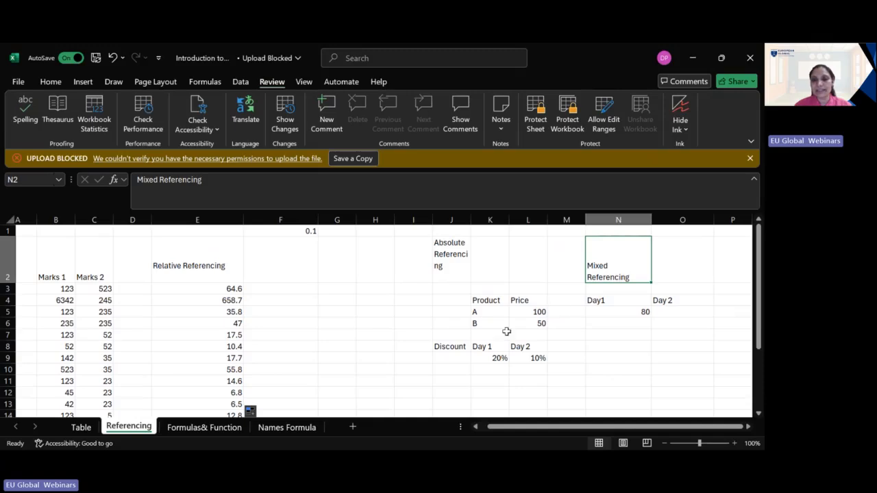
pyautogui.click(495, 313)
pyautogui.click(498, 322)
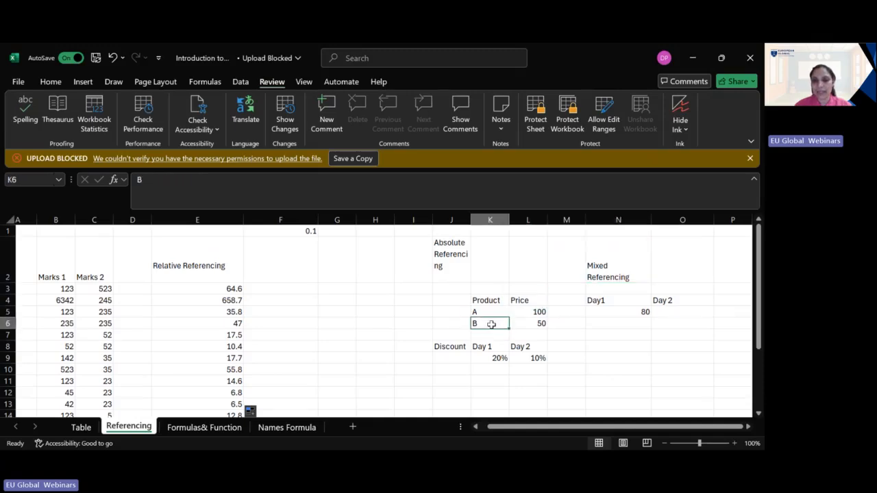
pyautogui.click(528, 304)
pyautogui.click(531, 313)
pyautogui.click(532, 325)
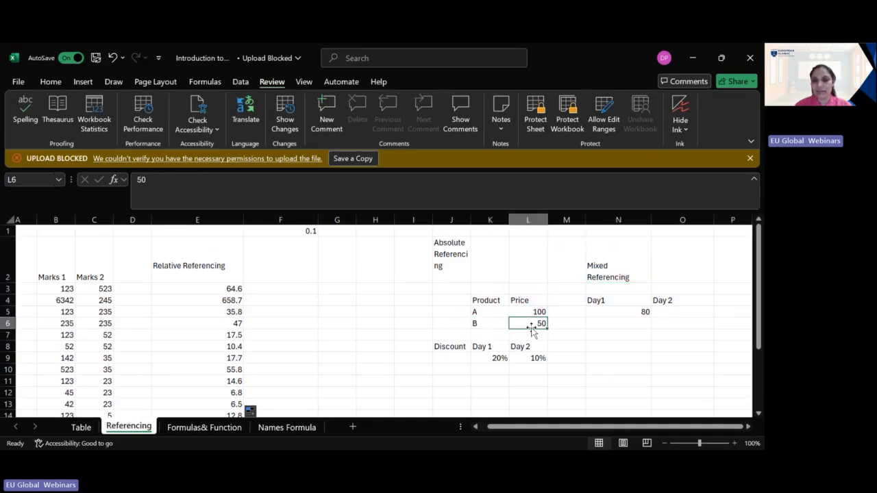
pyautogui.click(444, 355)
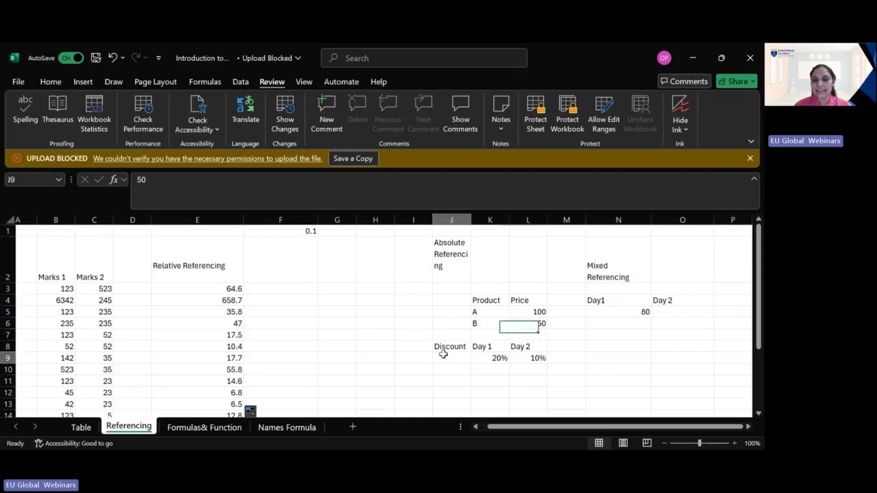
pyautogui.click(485, 348)
pyautogui.click(493, 358)
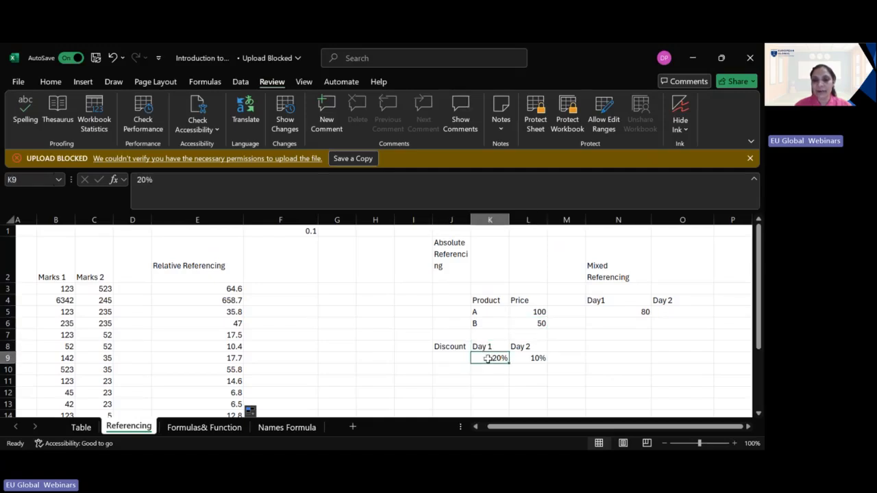
pyautogui.click(538, 357)
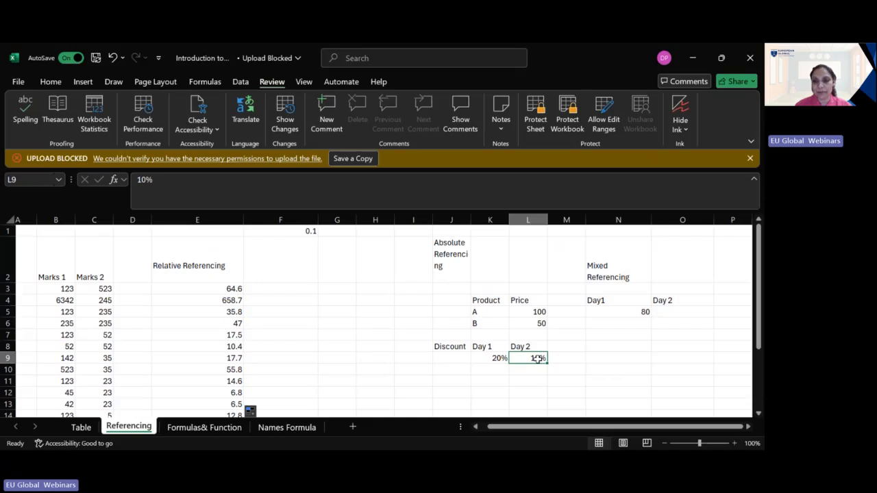
# Step: Inspect the mixed-reference formula in N5 and fill it down to N6 for product B's Day1 price
pyautogui.click(630, 312)
pyautogui.doubleClick(631, 312)
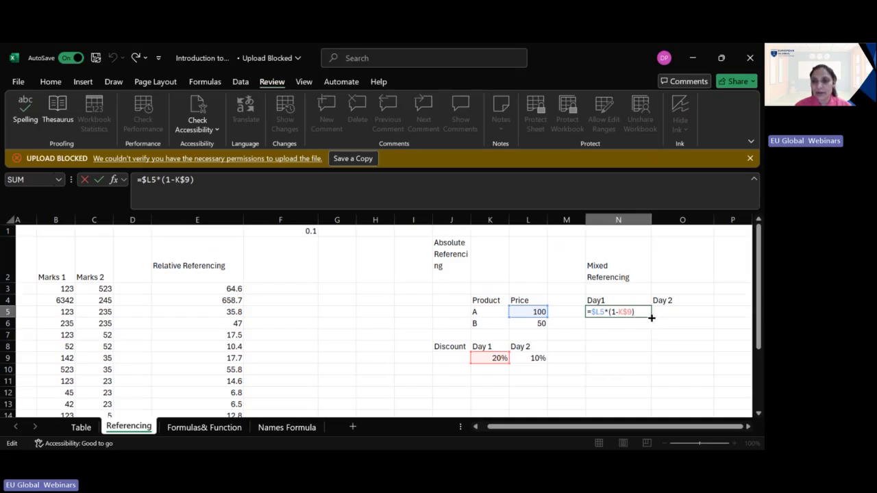
pyautogui.hotkey('ctrl', 'Return')
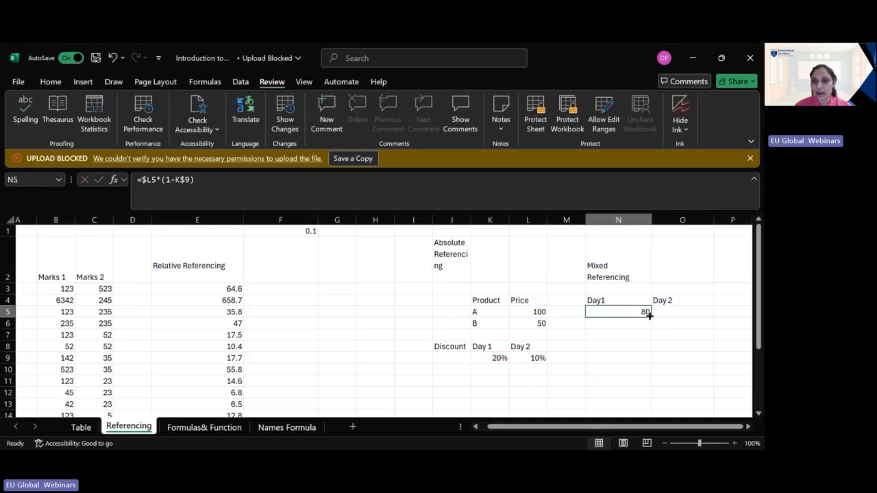
pyautogui.moveTo(652, 315); pyautogui.dragTo(650, 326)
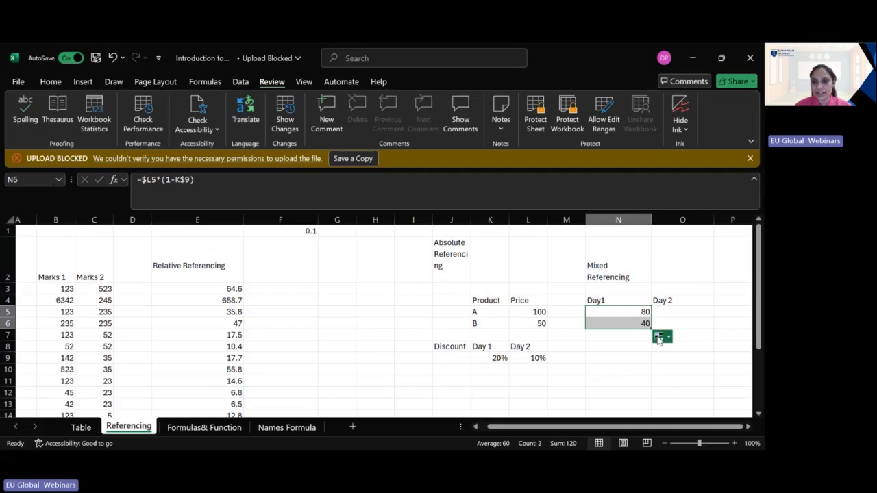
# Step: Compare the formulas in N5 and N6 to examine how the price and discount references behave when filled down
pyautogui.click(639, 325)
pyautogui.doubleClick(639, 325)
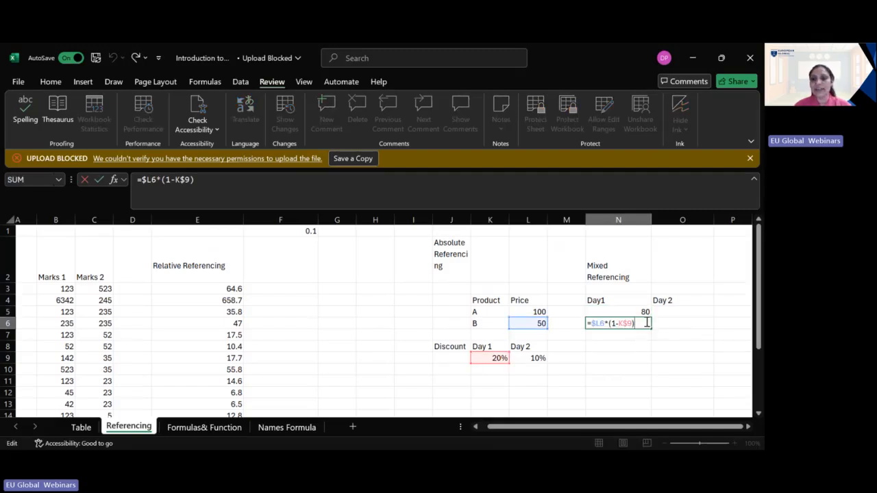
pyautogui.click(606, 312)
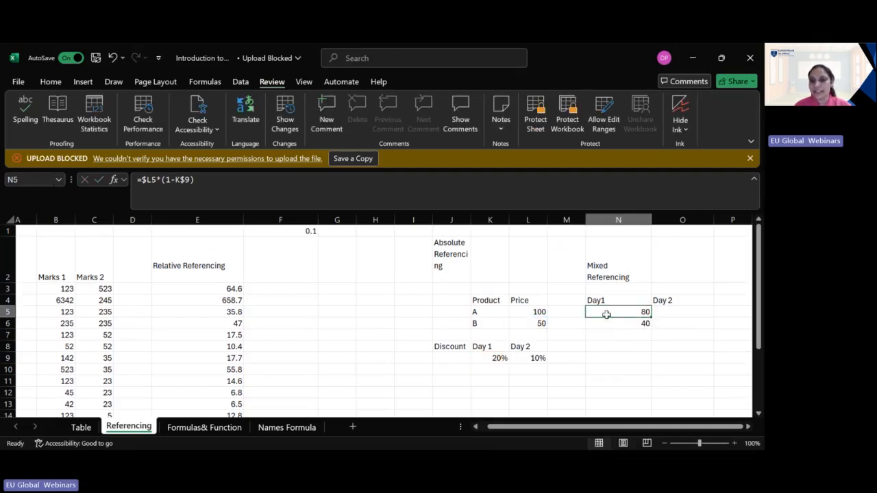
pyautogui.doubleClick(628, 314)
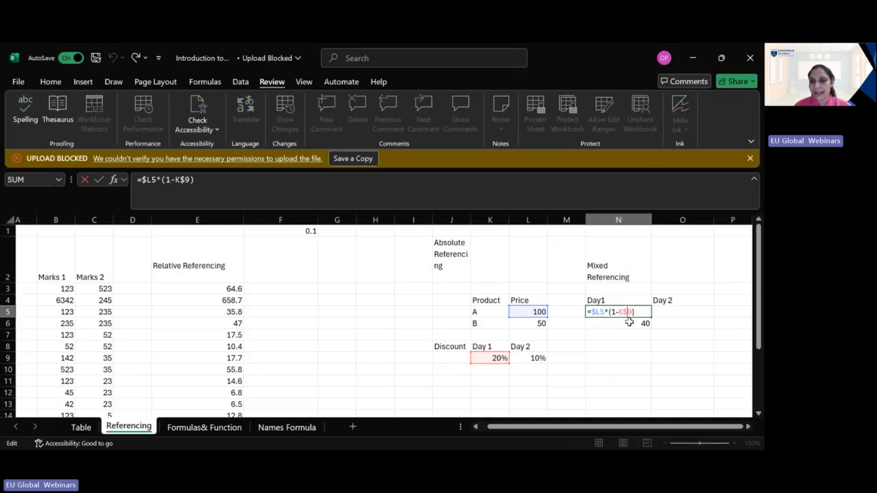
pyautogui.doubleClick(629, 323)
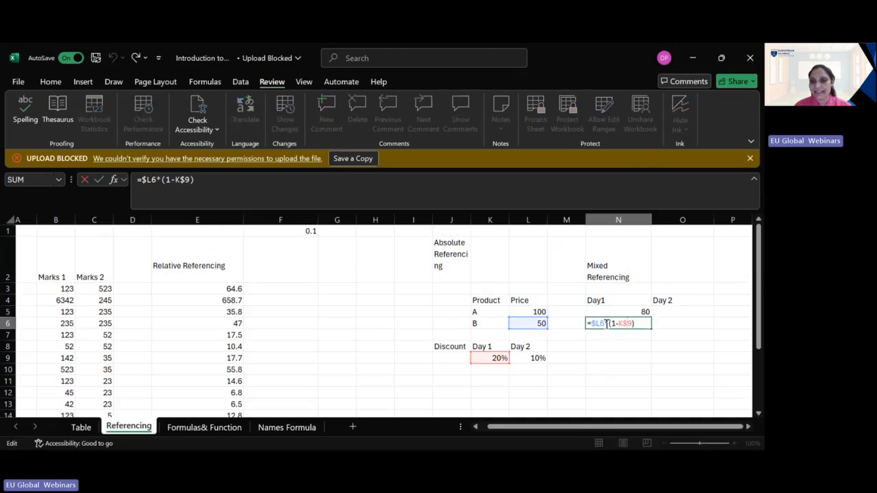
pyautogui.doubleClick(634, 311)
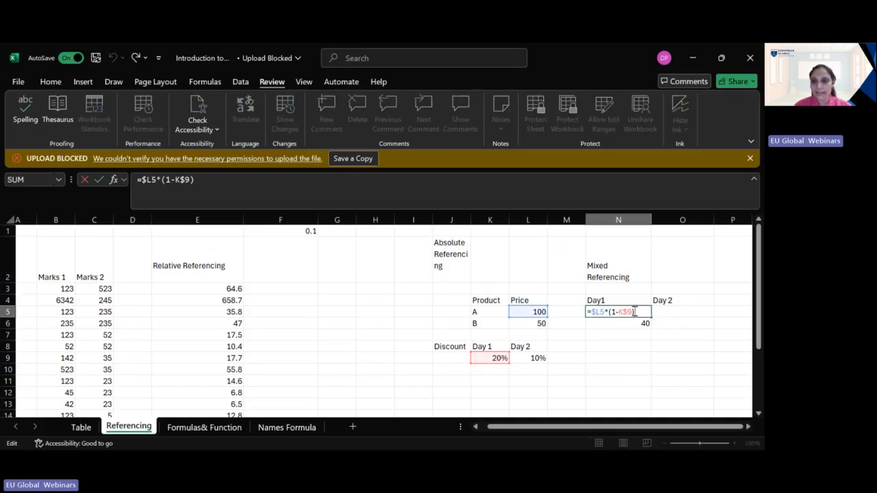
pyautogui.doubleClick(633, 323)
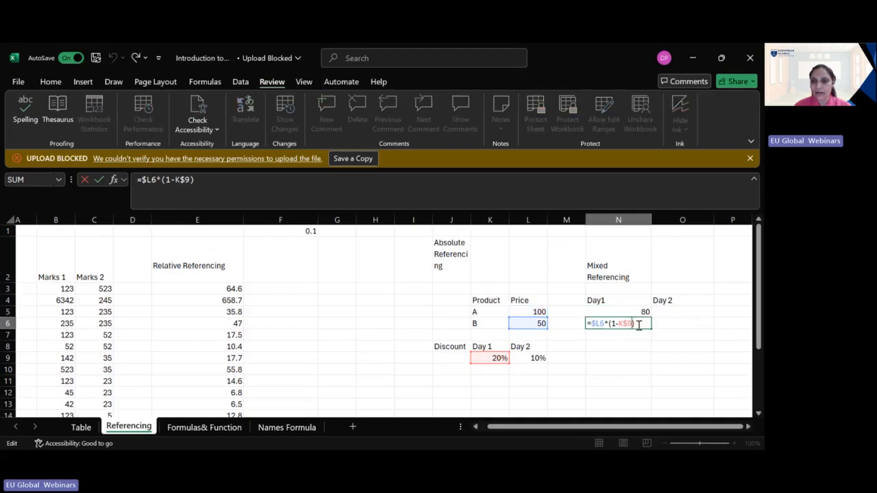
pyautogui.click(622, 336)
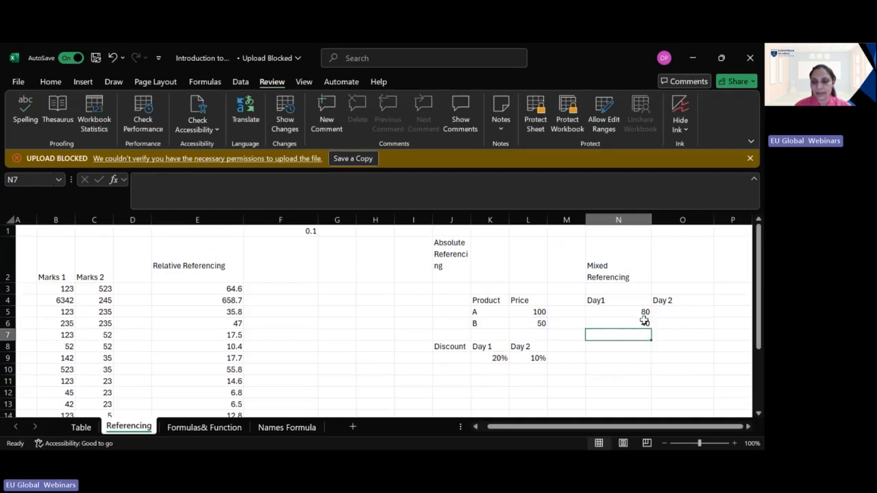
# Step: Fill the N5 formula across to O5, check its references, and fill O5 down to O6 to complete the Day 2 prices
pyautogui.click(643, 314)
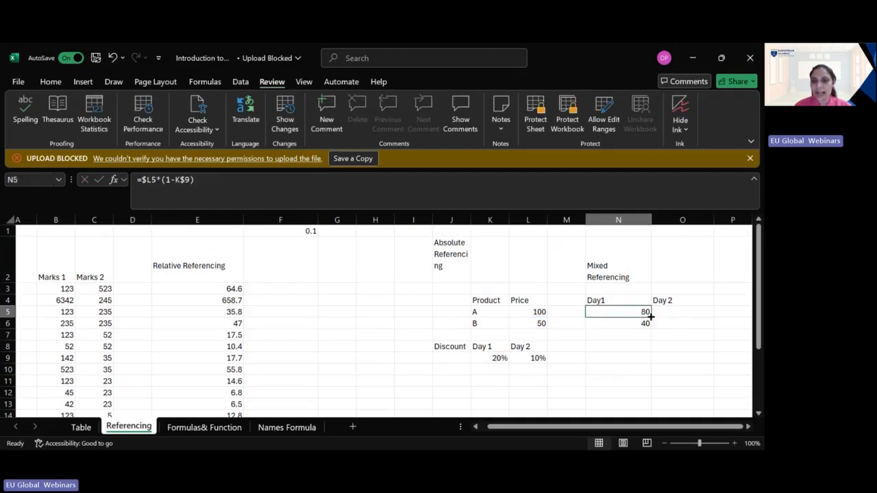
pyautogui.moveTo(653, 316); pyautogui.dragTo(695, 311)
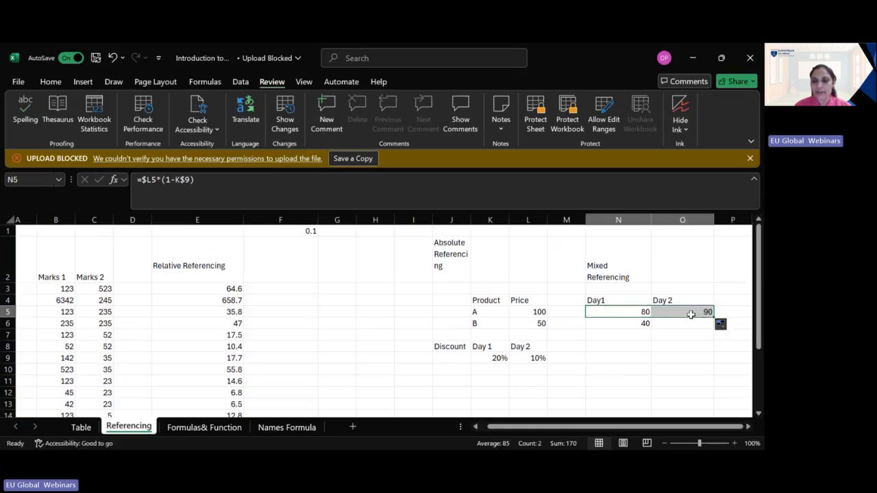
pyautogui.doubleClick(696, 312)
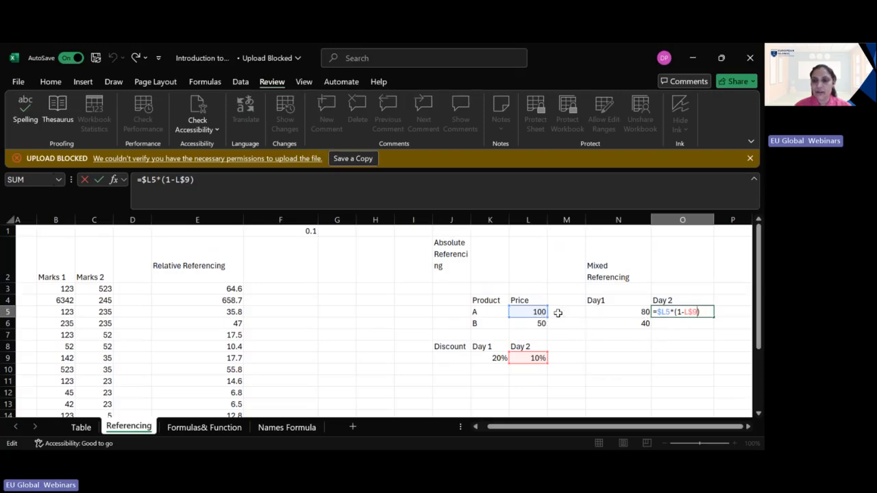
pyautogui.doubleClick(713, 319)
pyautogui.click(704, 325)
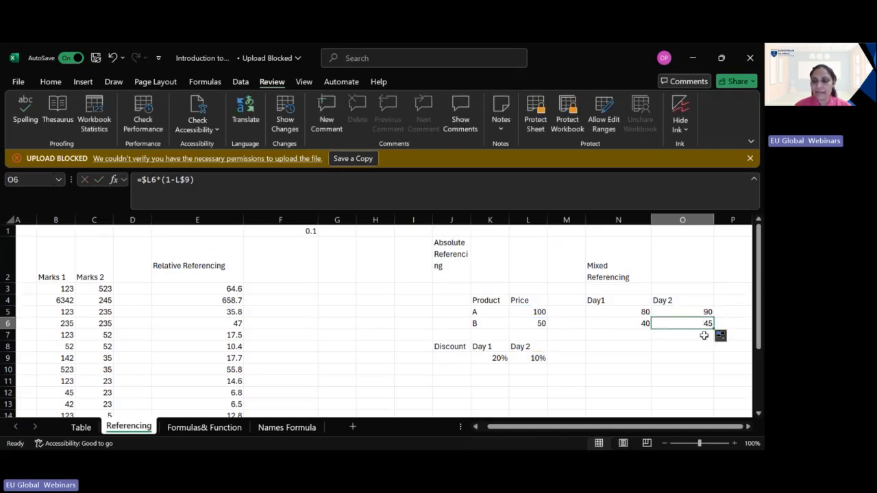
# Step: Review the mixed references in O6, the discounted prices in N4:O6, and the Relative, Absolute and Mixed Referencing headings
pyautogui.doubleClick(694, 322)
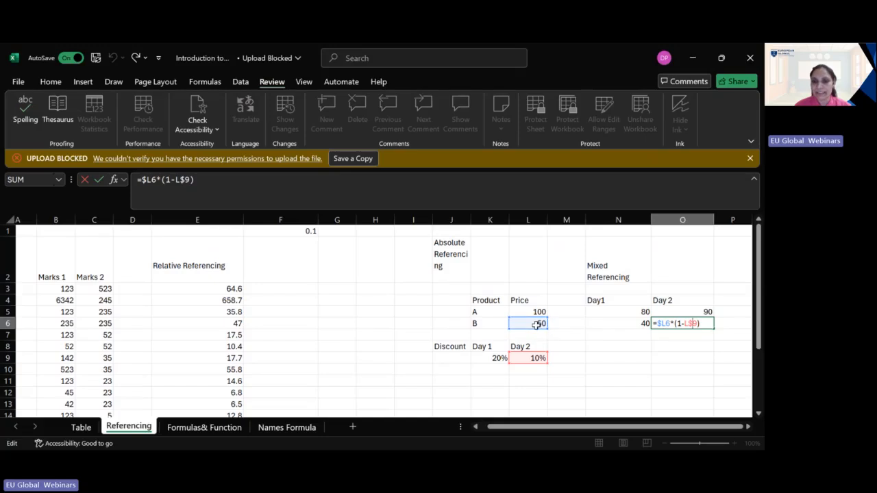
pyautogui.click(662, 349)
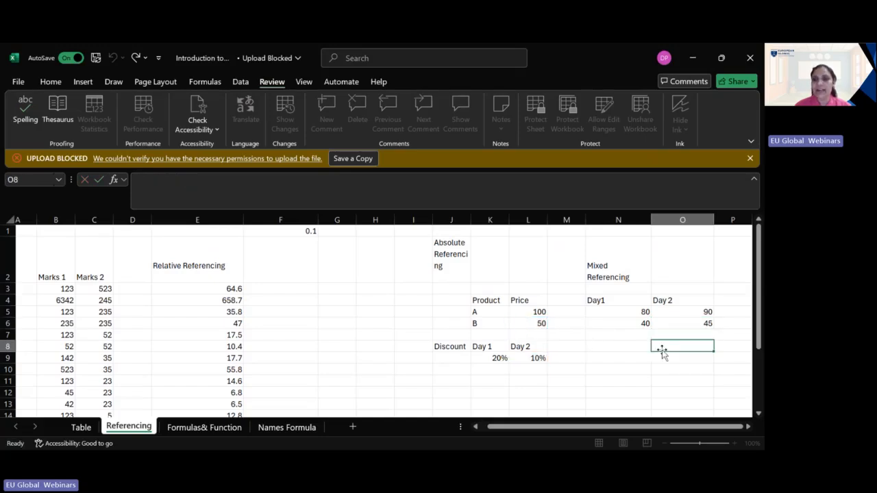
pyautogui.moveTo(595, 300); pyautogui.dragTo(693, 325)
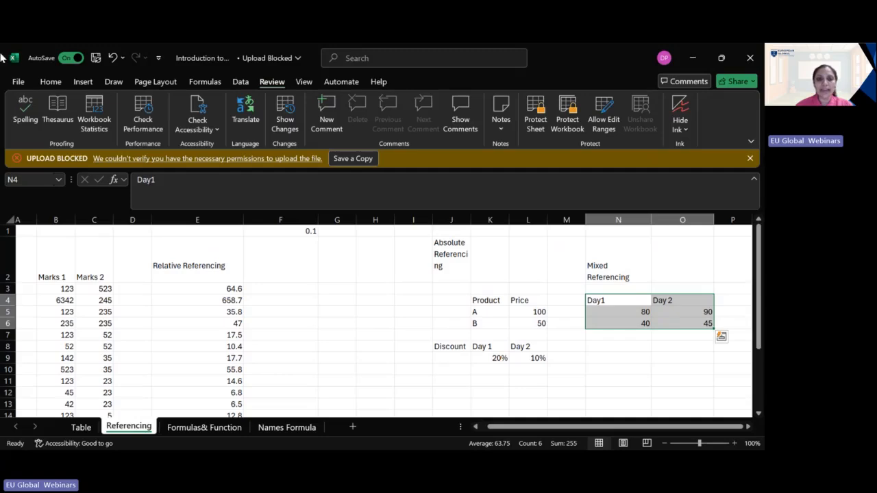
pyautogui.click(206, 267)
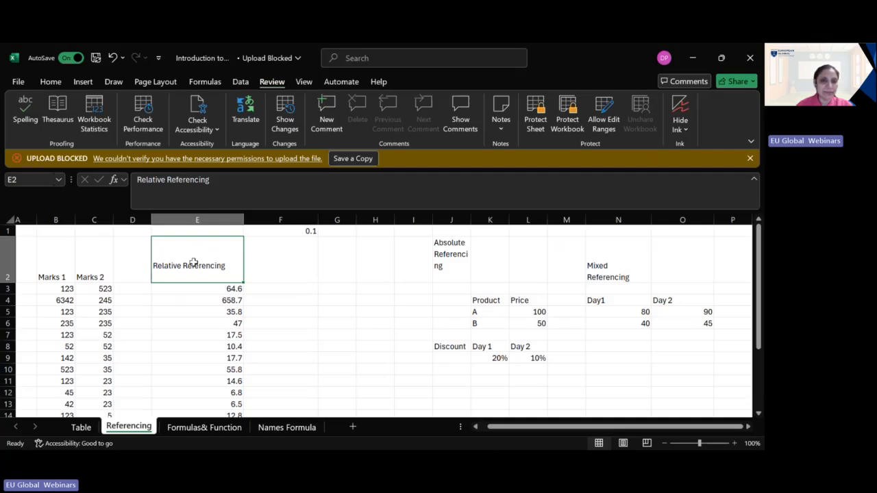
pyautogui.click(460, 246)
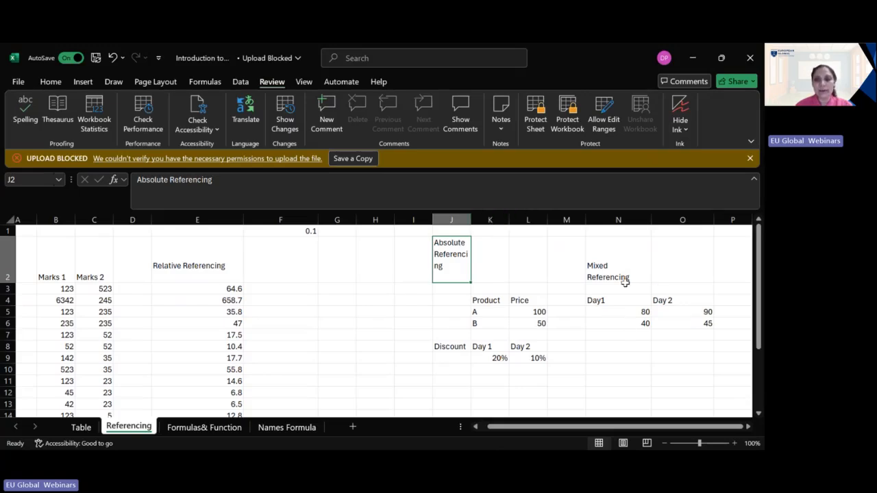
pyautogui.click(623, 257)
pyautogui.click(621, 313)
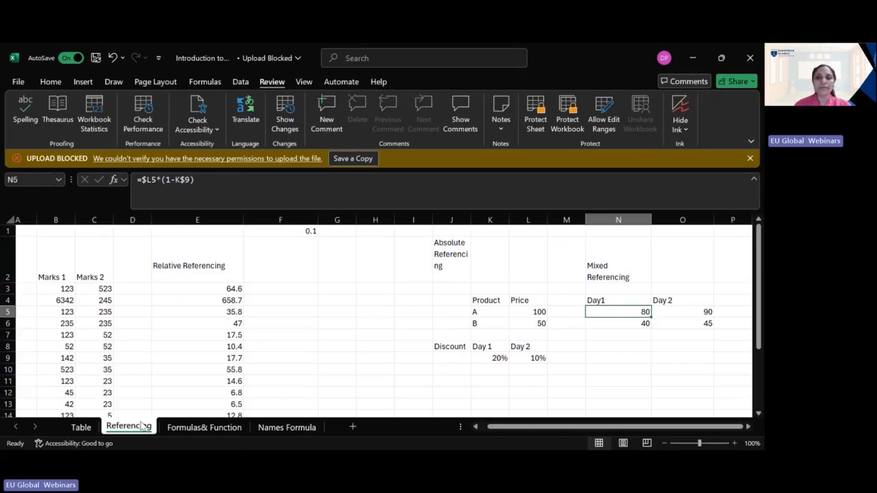
# Step: Open the Table sheet and select a cell inside the data running from the age column to the Agegroup column
pyautogui.click(79, 427)
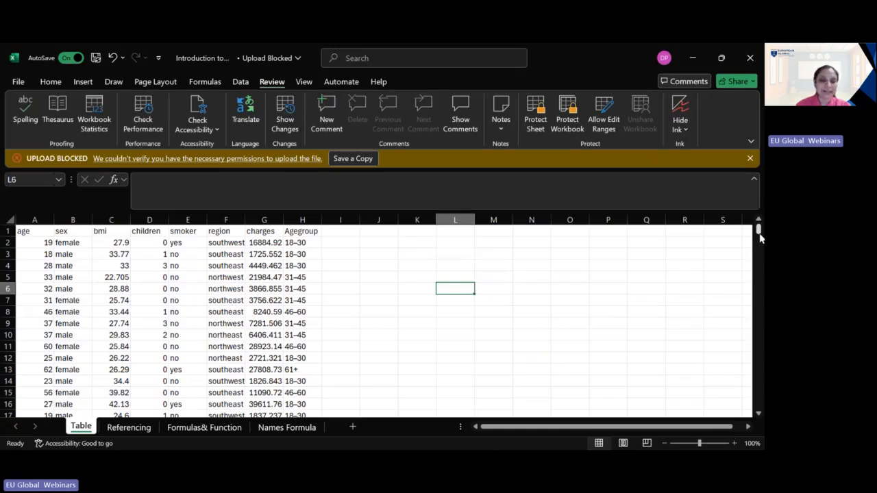
pyautogui.click(38, 241)
pyautogui.click(69, 232)
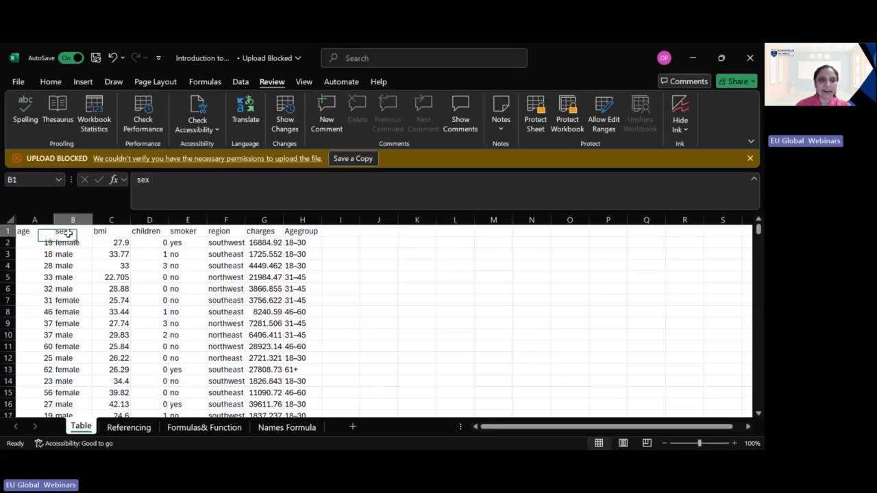
pyautogui.click(135, 322)
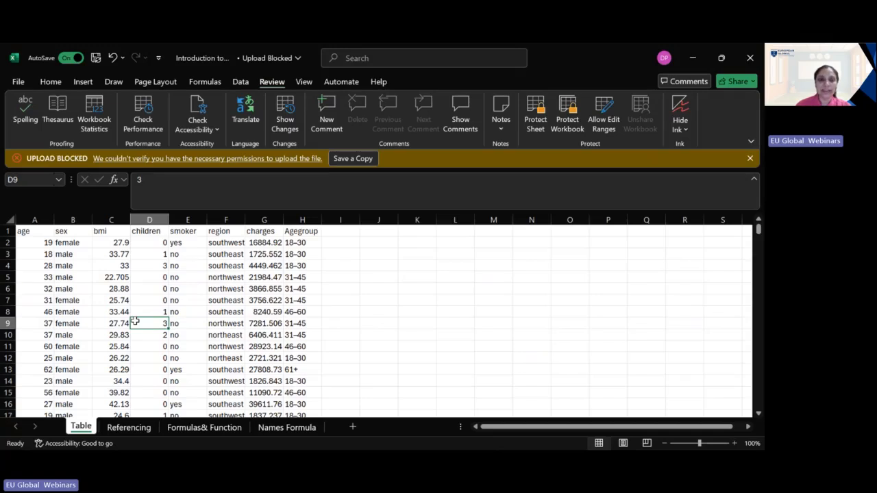
pyautogui.click(83, 82)
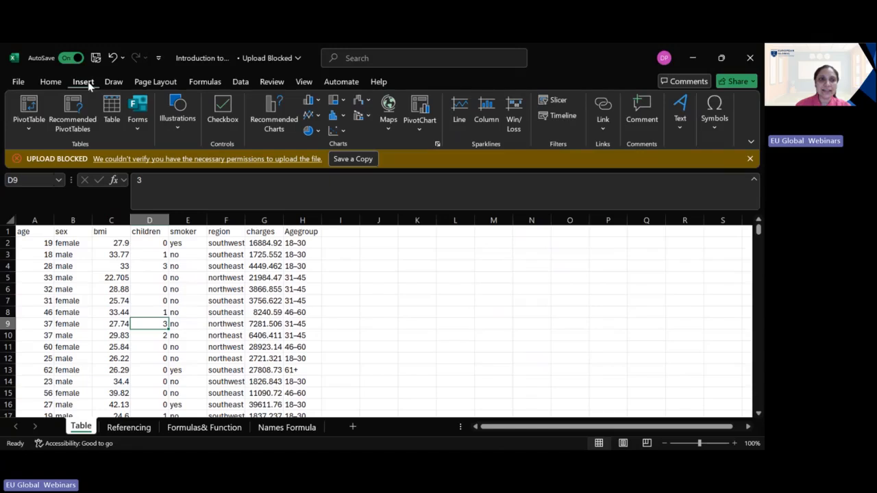
pyautogui.click(110, 117)
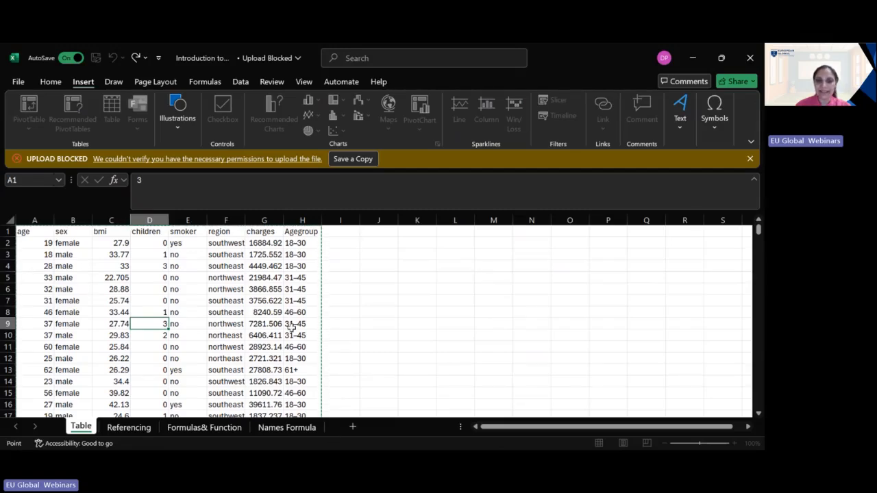
pyautogui.press('Escape')
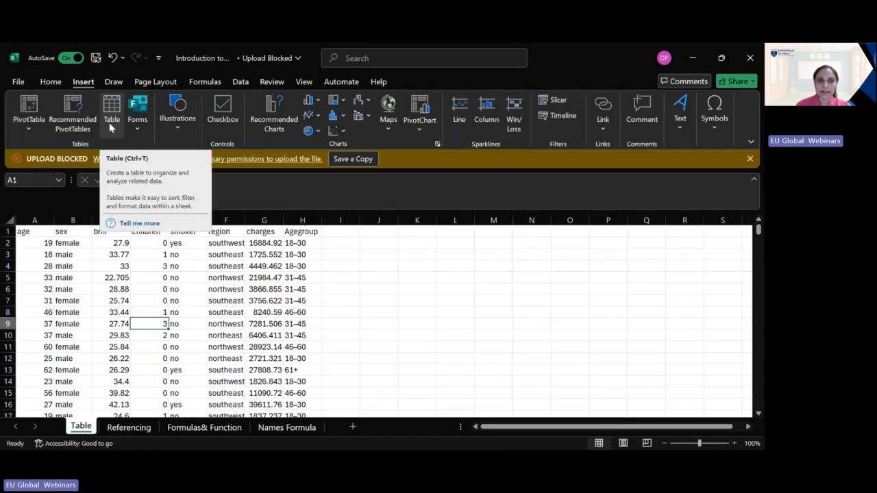
# Step: Convert the data range from age to Agegroup into an Excel table with a header row
pyautogui.click(153, 302)
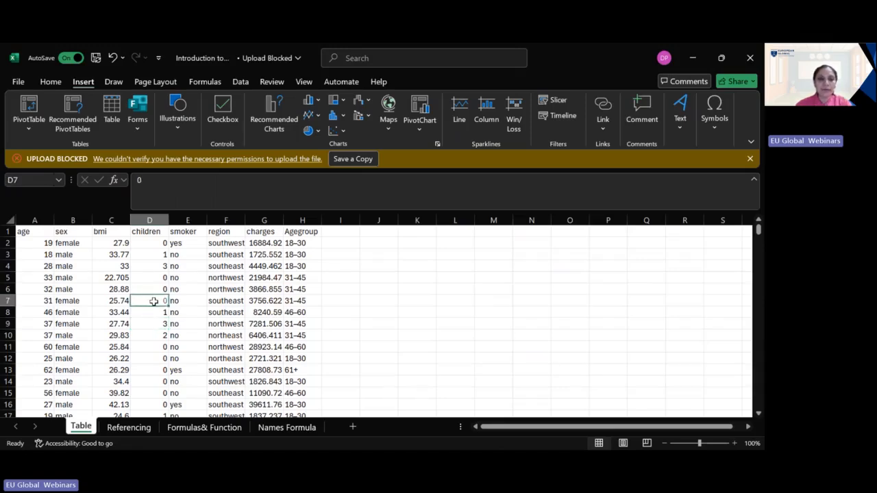
pyautogui.hotkey('ctrl', 't')
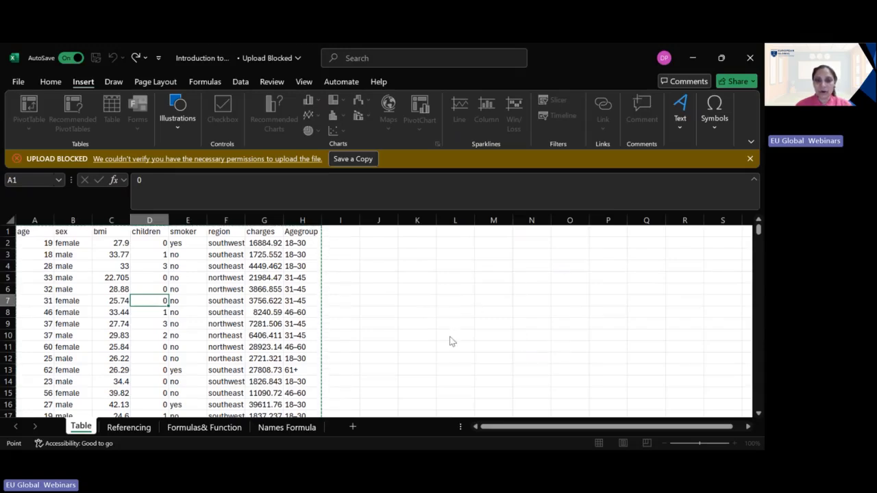
pyautogui.press('Escape')
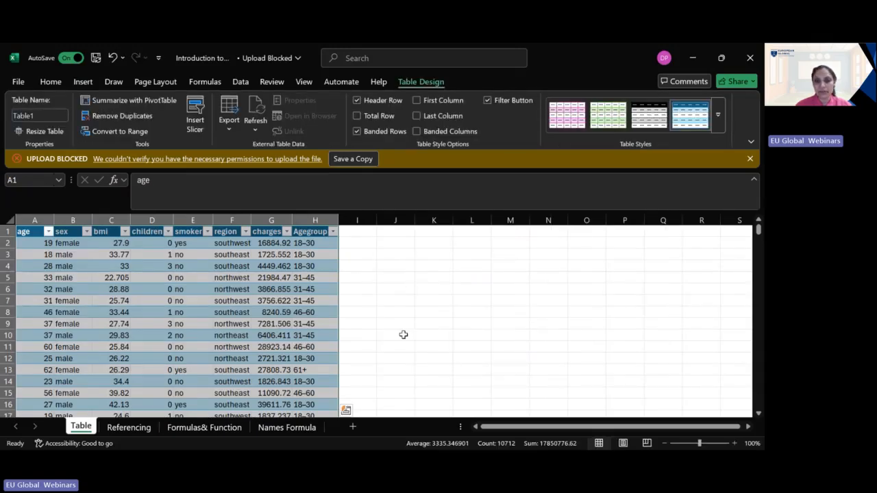
# Step: Examine the table's banded rows and the sort and filter options of the age, bmi and children columns
pyautogui.click(411, 278)
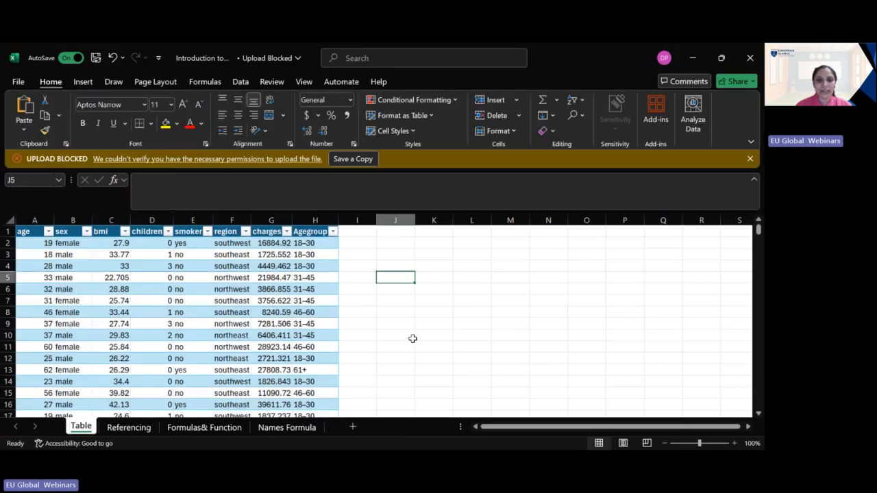
pyautogui.scroll(-8, 404, 344)
pyautogui.scroll(-15, 373, 349)
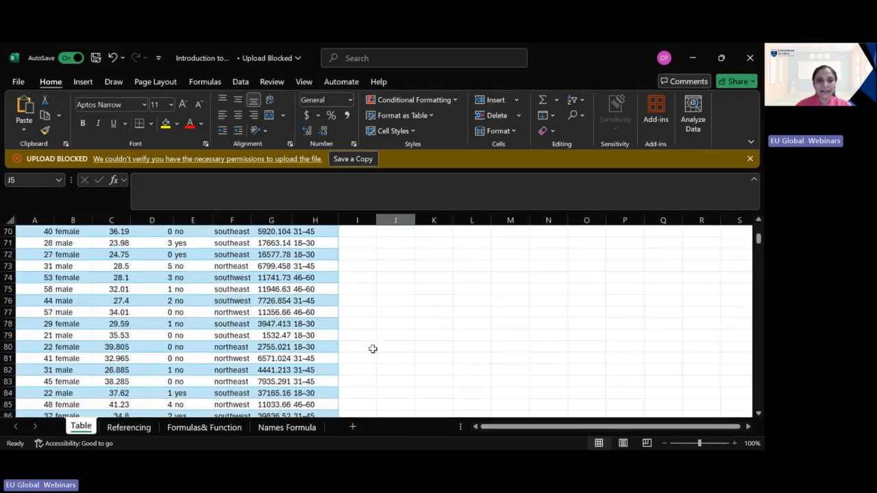
pyautogui.scroll(20, 373, 349)
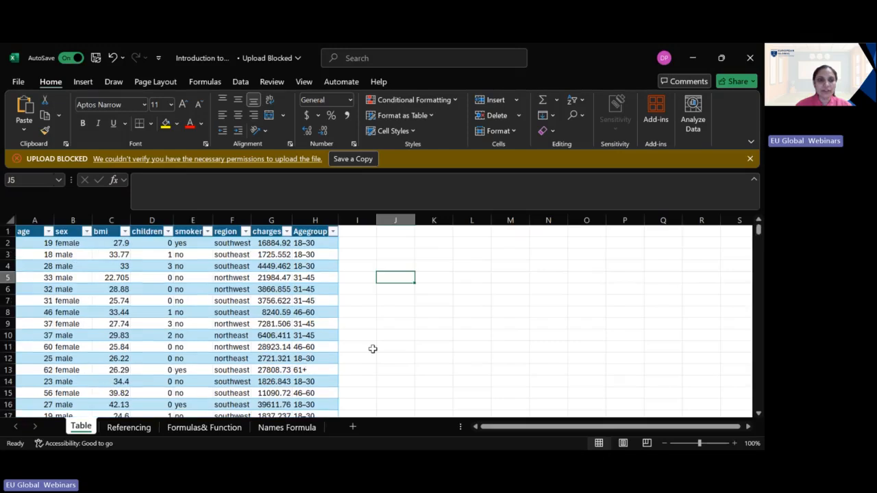
pyautogui.click(48, 233)
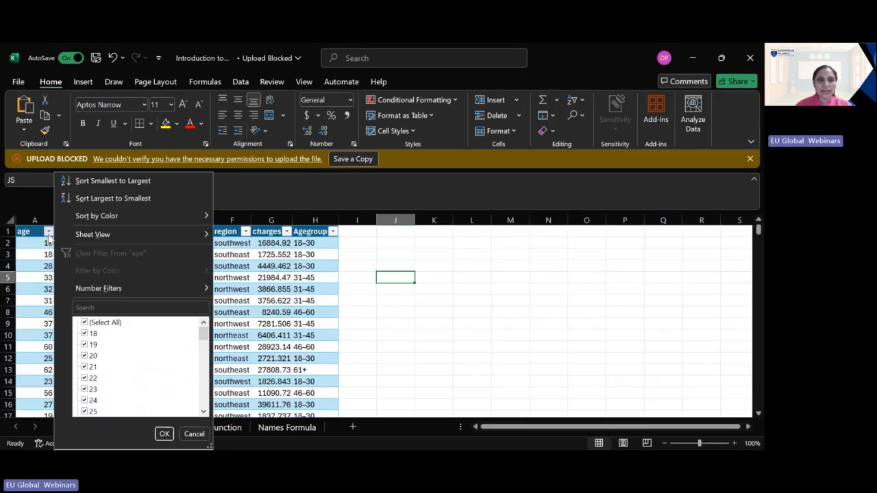
pyautogui.click(49, 233)
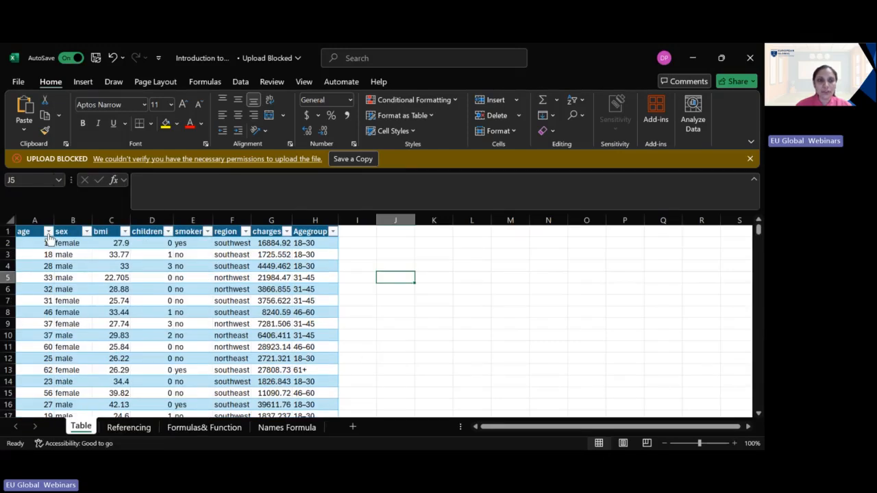
pyautogui.click(125, 233)
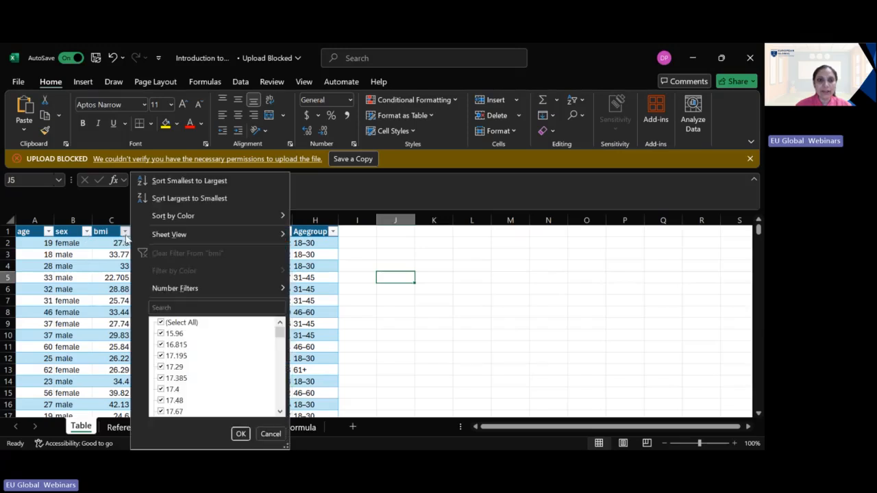
pyautogui.click(125, 237)
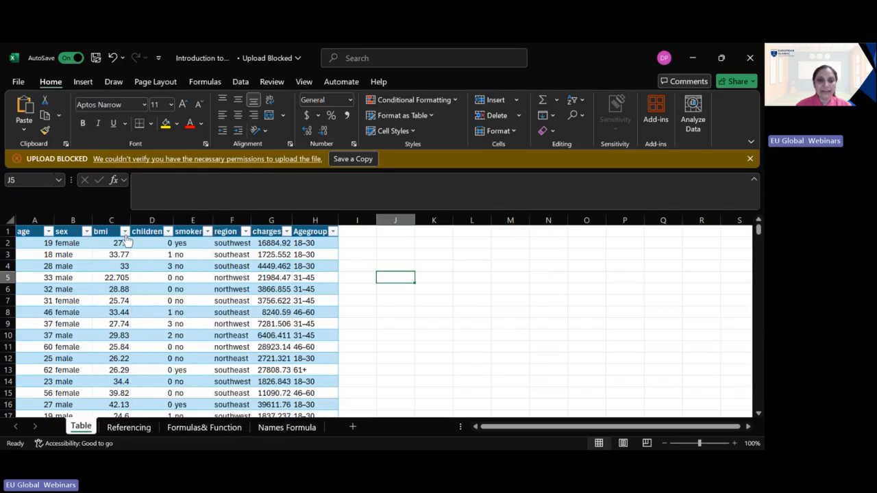
pyautogui.click(169, 234)
pyautogui.click(173, 241)
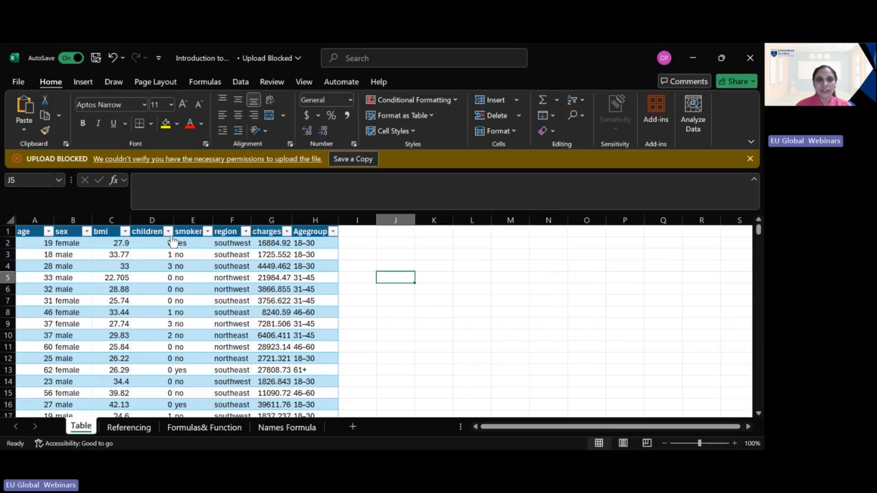
# Step: Display the table's design options and inspect the sort and filter choices of the charges column
pyautogui.click(193, 302)
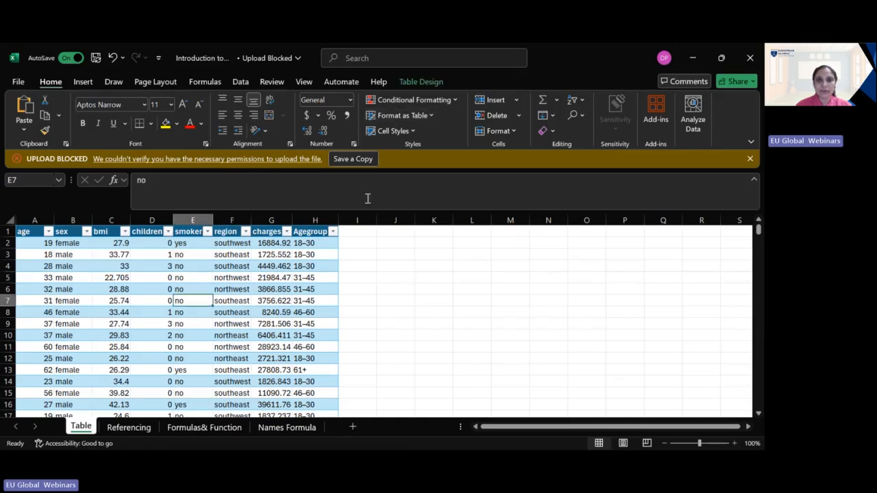
pyautogui.click(421, 82)
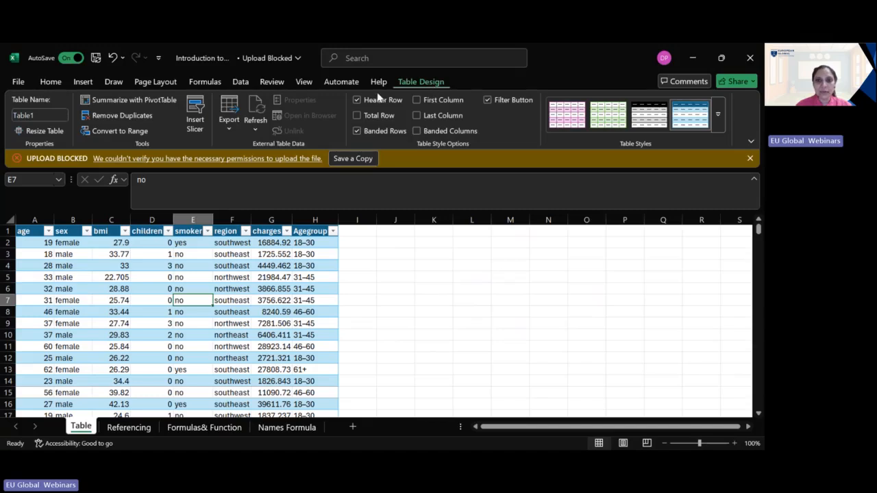
pyautogui.click(286, 231)
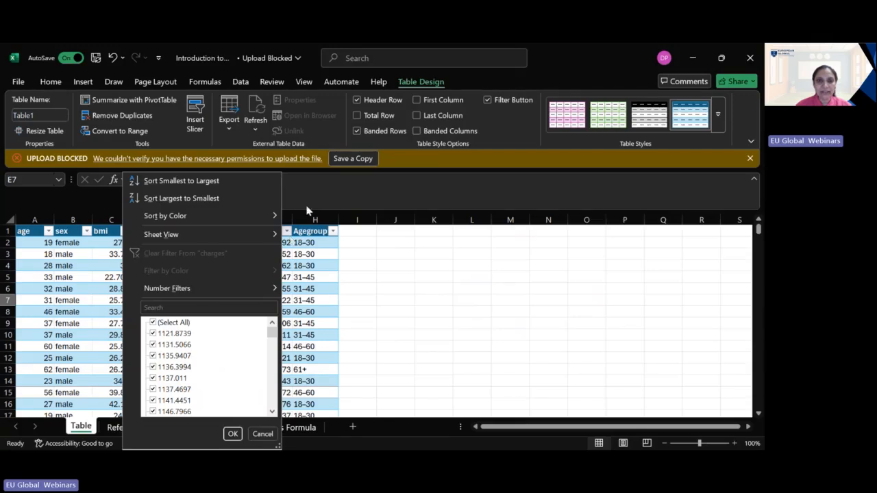
pyautogui.click(393, 282)
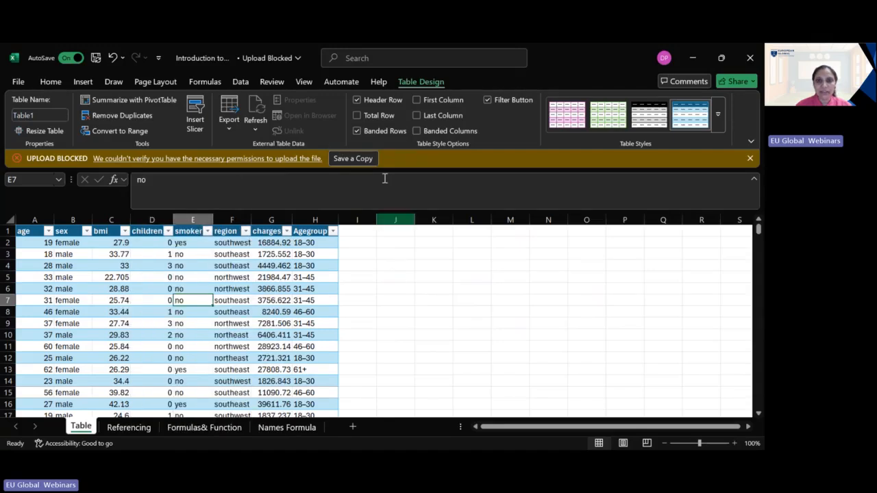
# Step: Hide the table's filter buttons, check the column headings from age to region without them, and show the filter buttons again
pyautogui.click(488, 100)
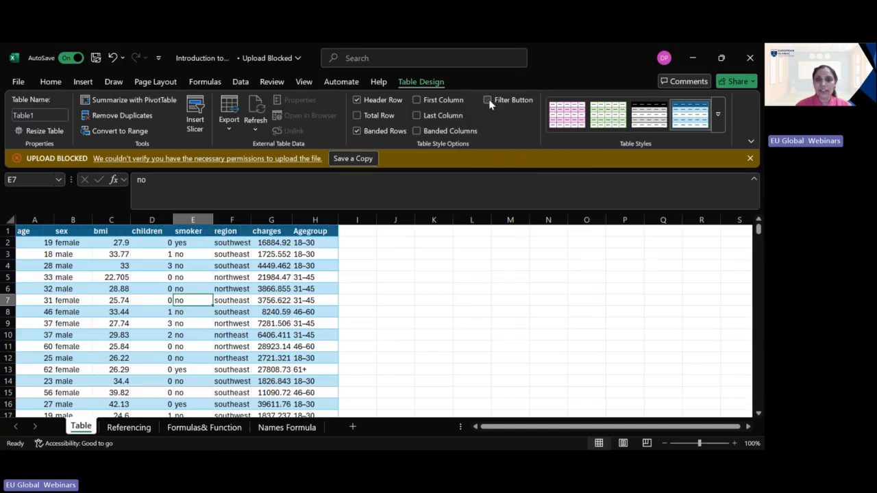
pyautogui.click(33, 233)
pyautogui.click(75, 232)
pyautogui.click(115, 232)
pyautogui.click(147, 227)
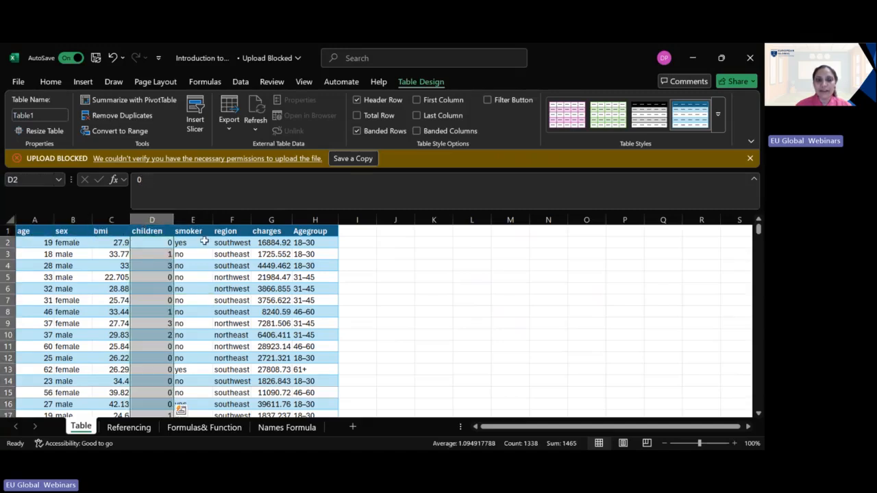
pyautogui.click(214, 232)
pyautogui.click(203, 232)
pyautogui.click(235, 233)
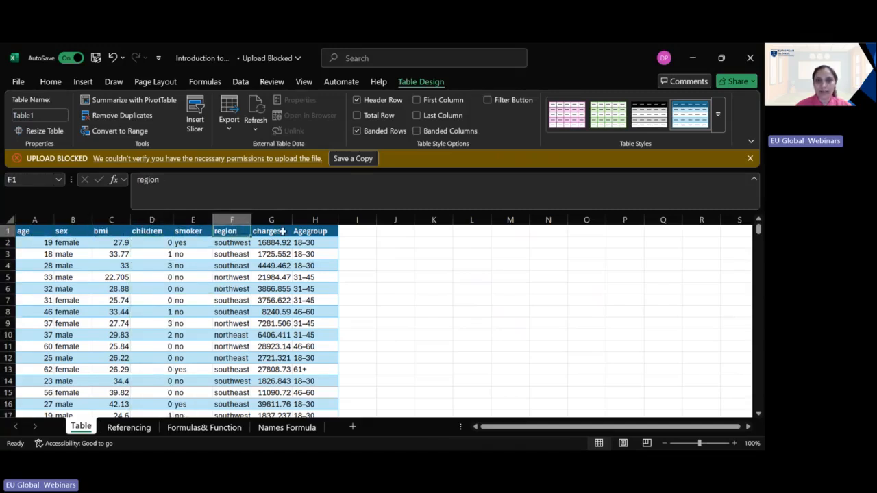
pyautogui.click(488, 100)
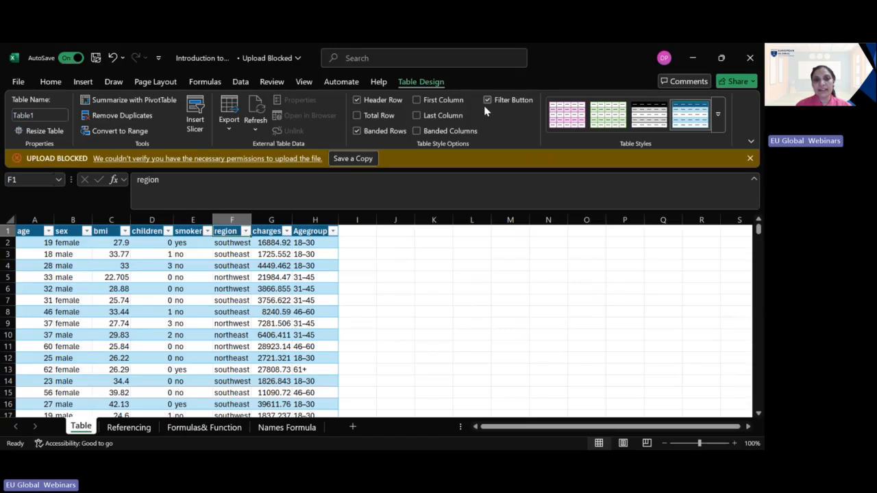
# Step: Filter the smoker column to show only the rows with the value yes
pyautogui.click(206, 232)
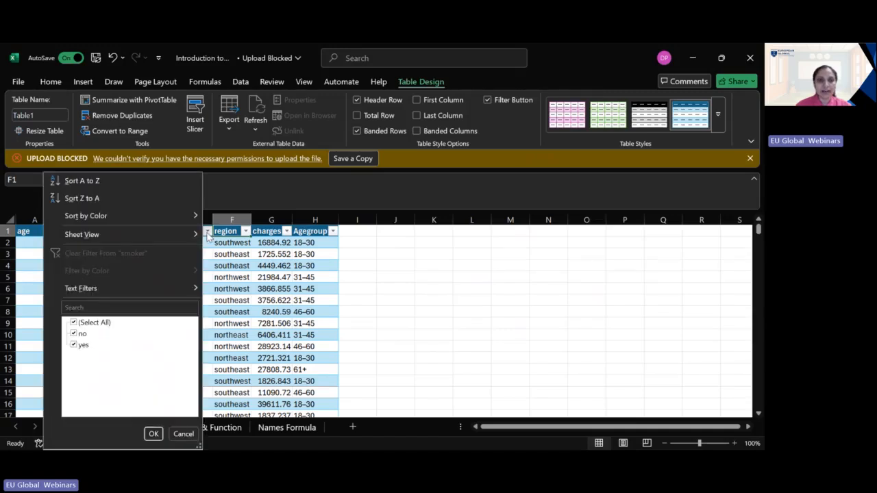
pyautogui.click(74, 324)
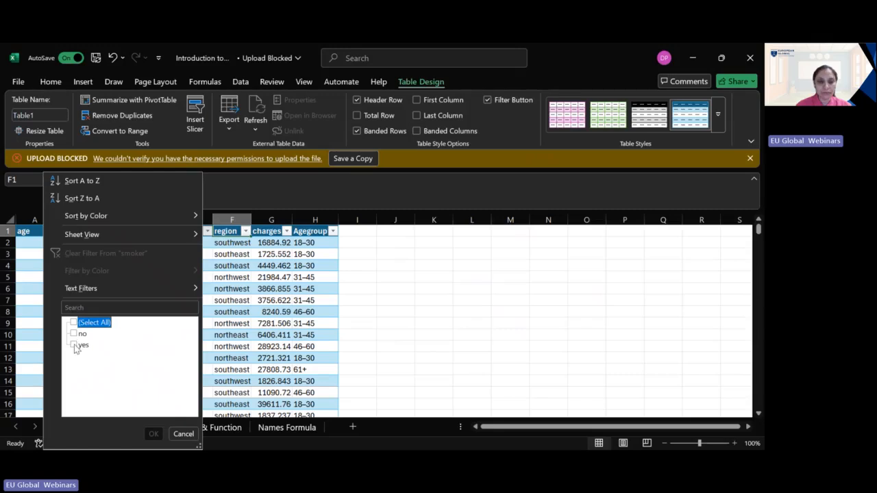
pyautogui.click(74, 346)
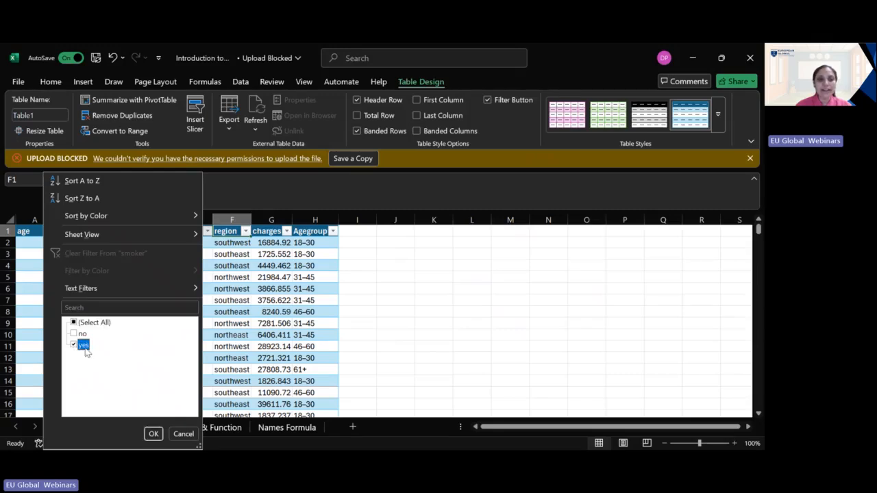
pyautogui.click(153, 434)
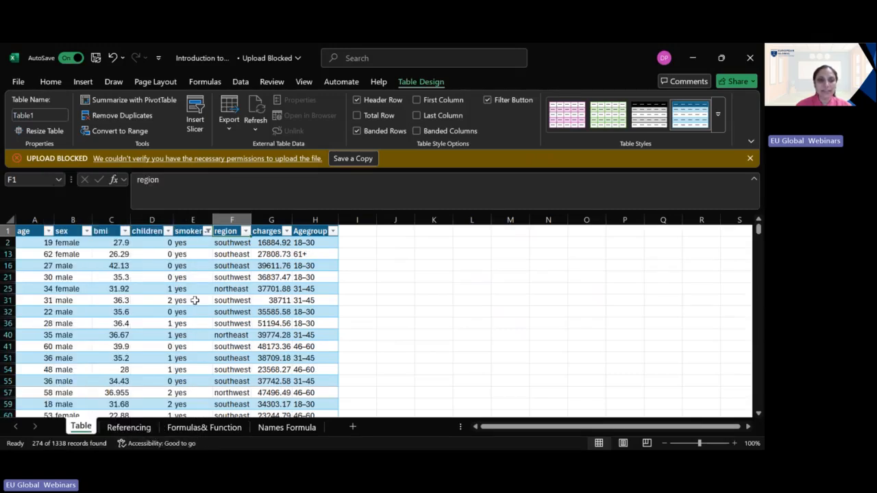
# Step: Review the filtered smoker rows down to the end of the table and clear the filter from the smoker column
pyautogui.scroll(-5, 184, 346)
pyautogui.scroll(-9, 185, 346)
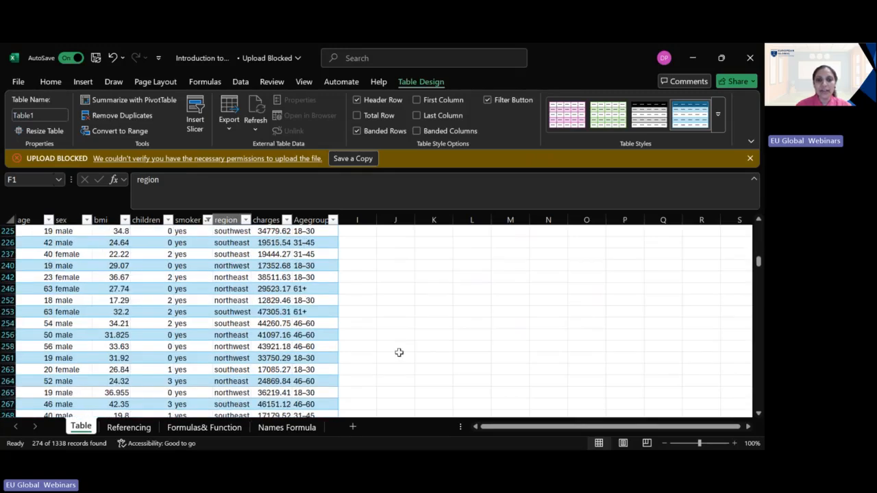
pyautogui.moveTo(760, 267); pyautogui.dragTo(762, 410)
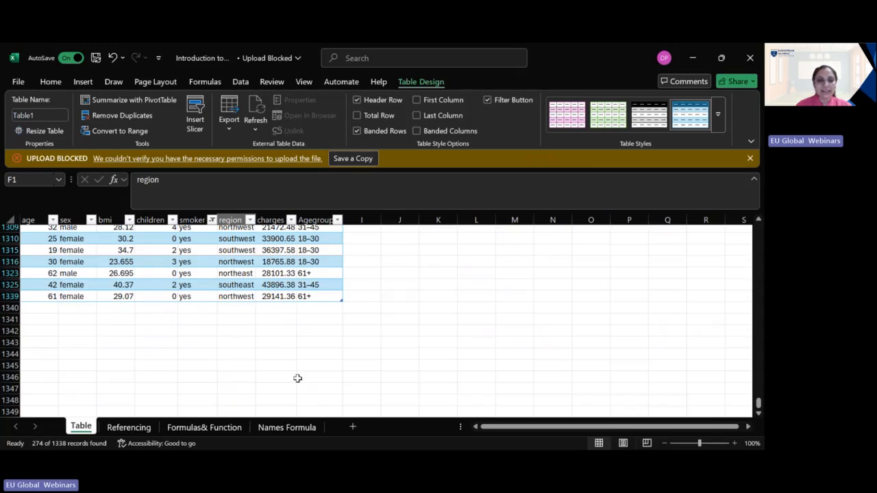
pyautogui.scroll(15, 298, 377)
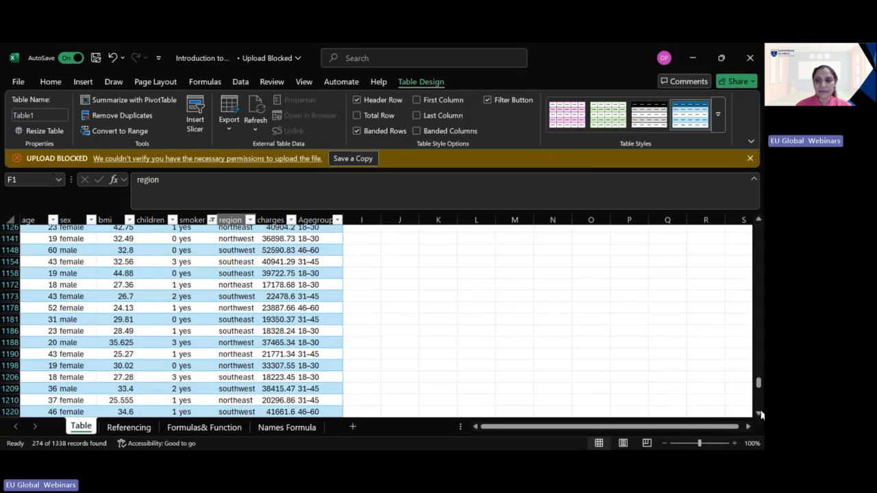
pyautogui.moveTo(761, 390); pyautogui.dragTo(758, 229)
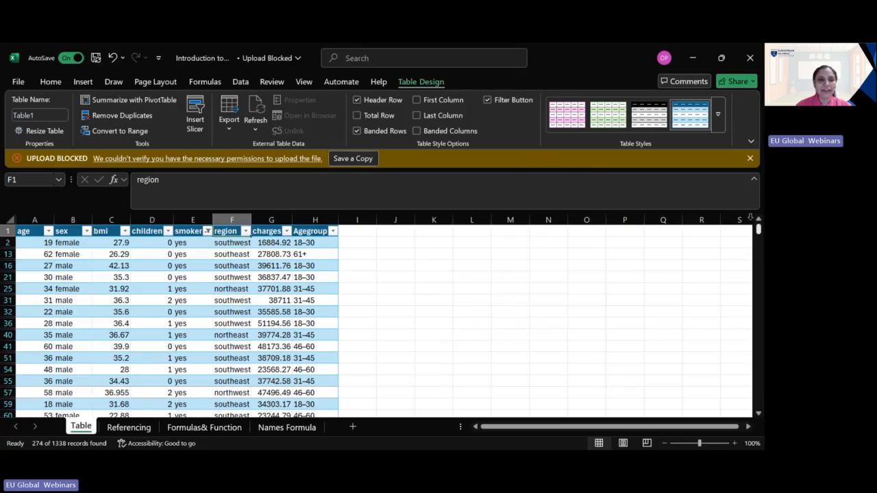
pyautogui.click(207, 231)
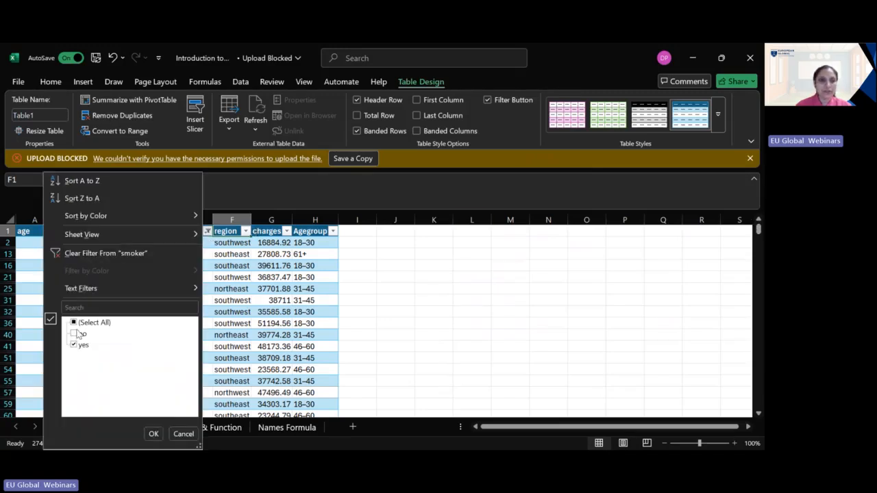
pyautogui.click(103, 254)
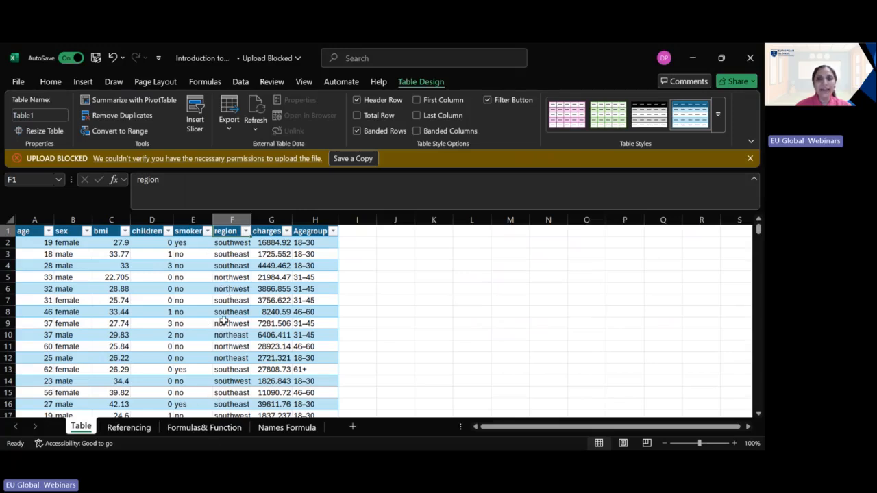
# Step: Apply the Medium table style with an orange header and gray banded rows, and widen the columns from age to Agegroup
pyautogui.click(718, 125)
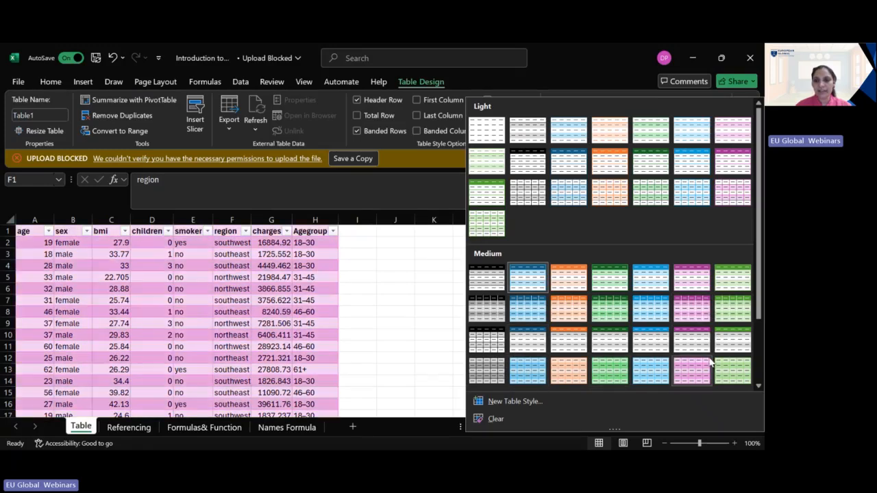
pyautogui.moveTo(760, 309); pyautogui.dragTo(760, 375)
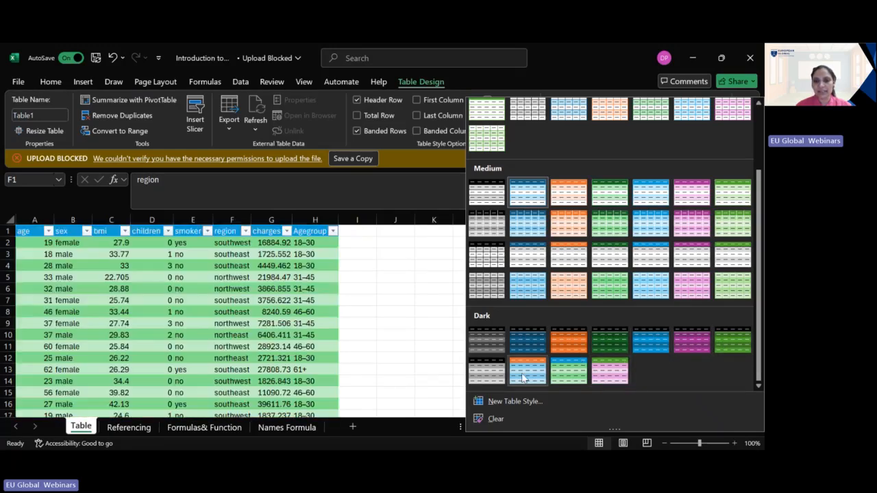
pyautogui.click(568, 246)
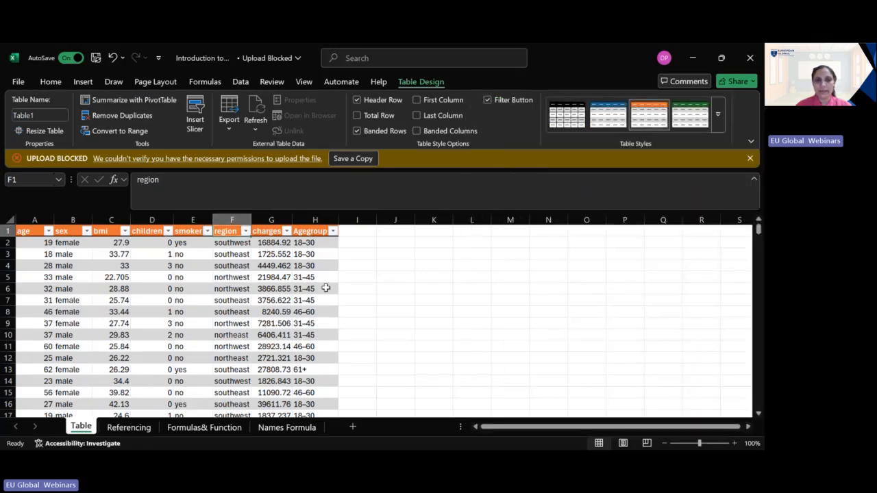
pyautogui.scroll(-2, 249, 340)
pyautogui.scroll(2, 249, 341)
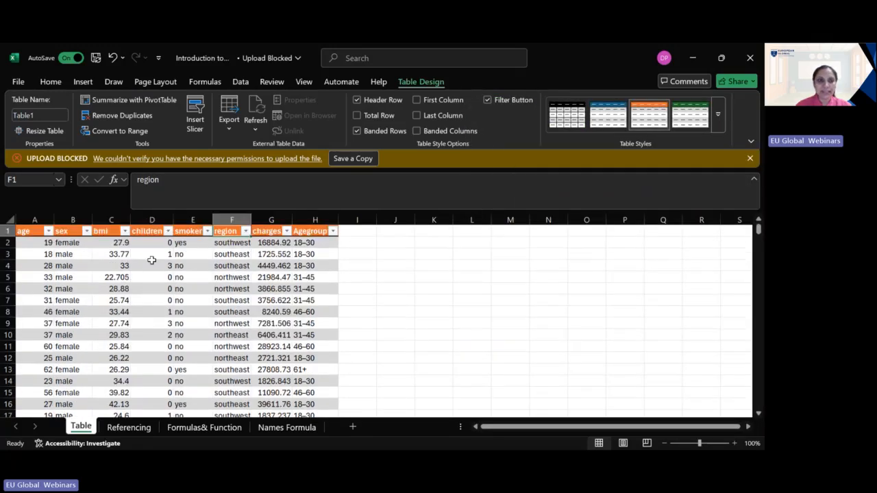
pyautogui.moveTo(54, 220); pyautogui.dragTo(527, 219)
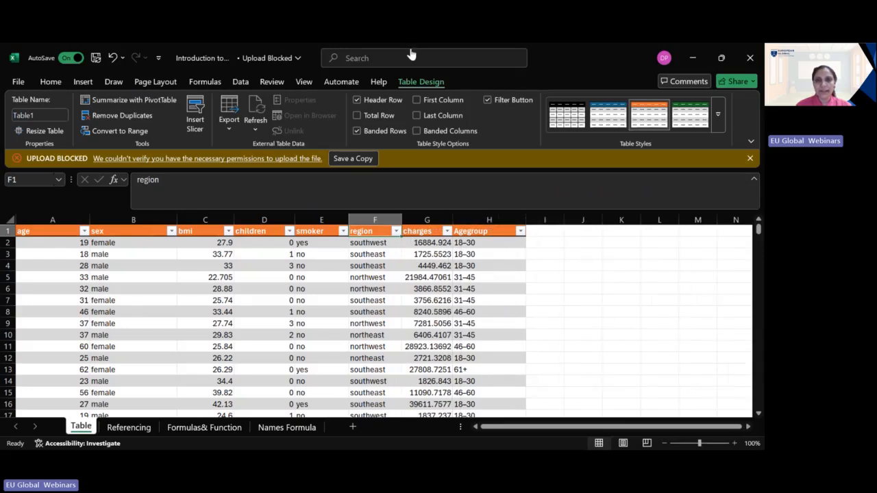
# Step: Demonstrate the header row, total row and banded rows options by switching each one and restoring its original setting
pyautogui.click(357, 100)
pyautogui.click(357, 100)
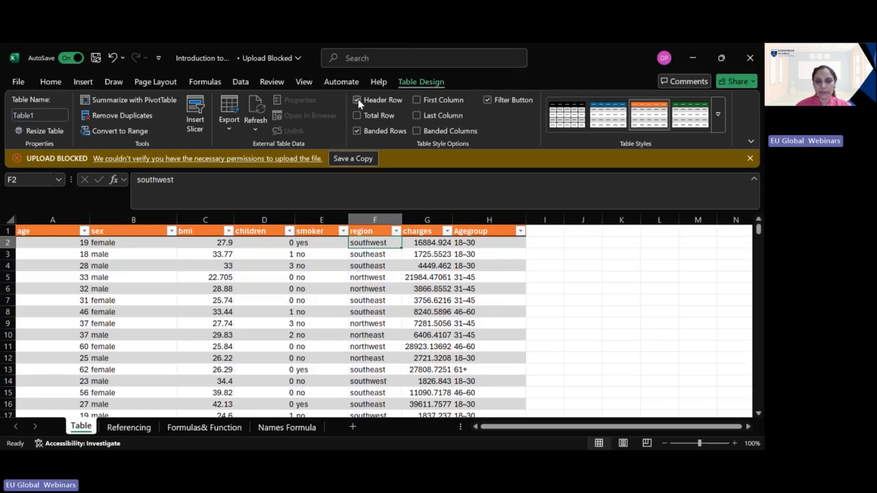
pyautogui.click(357, 117)
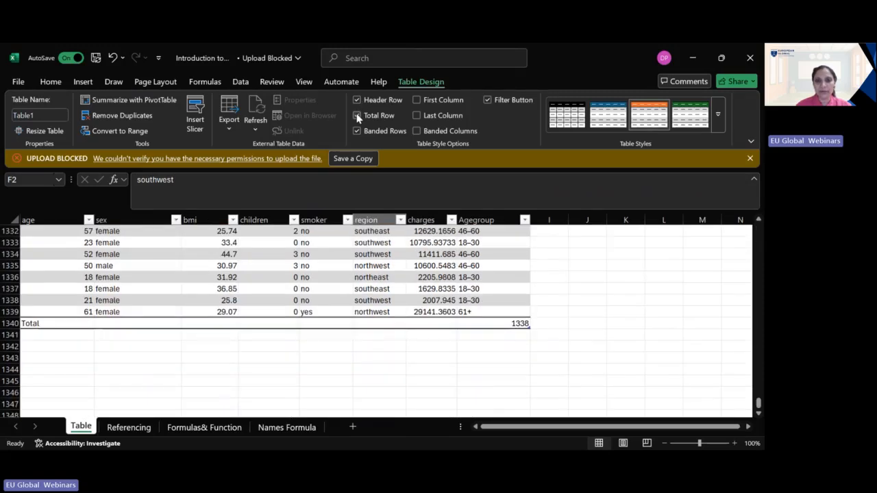
pyautogui.click(357, 116)
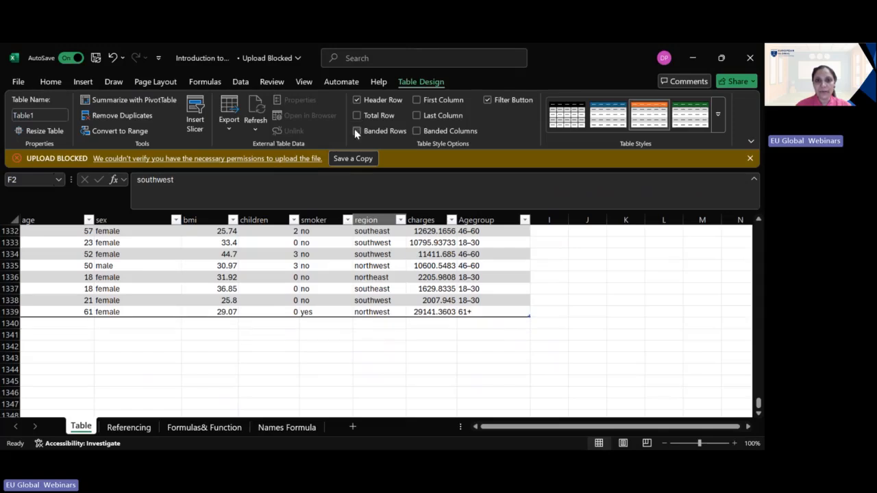
pyautogui.click(354, 128)
pyautogui.click(355, 128)
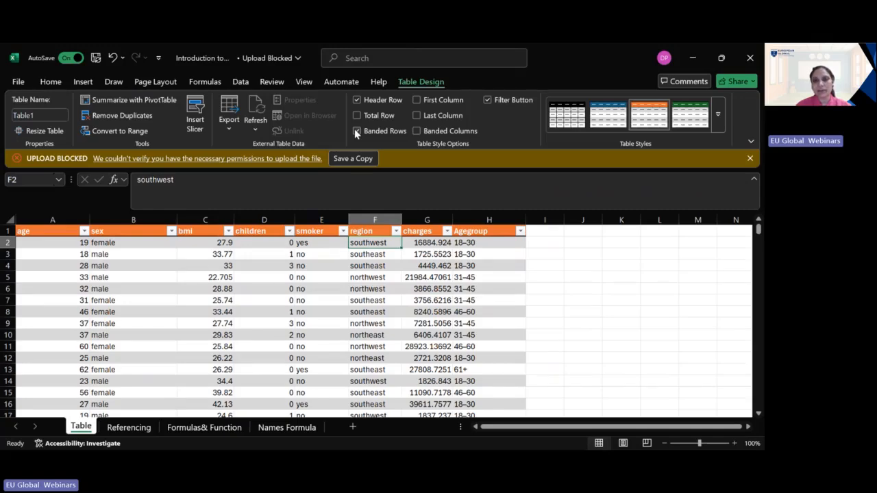
# Step: Turn off banded rows, and demonstrate the banded columns, last column and first column options by switching each one on and off
pyautogui.click(354, 128)
pyautogui.click(417, 130)
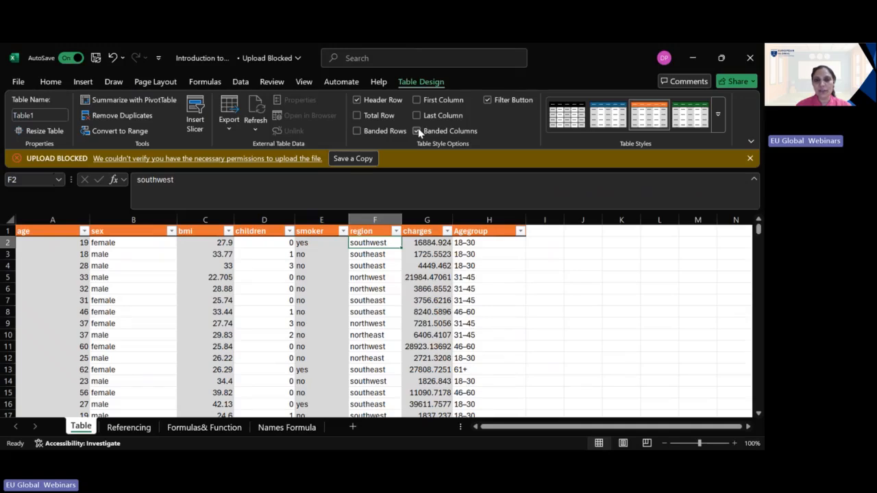
pyautogui.click(417, 131)
pyautogui.click(415, 115)
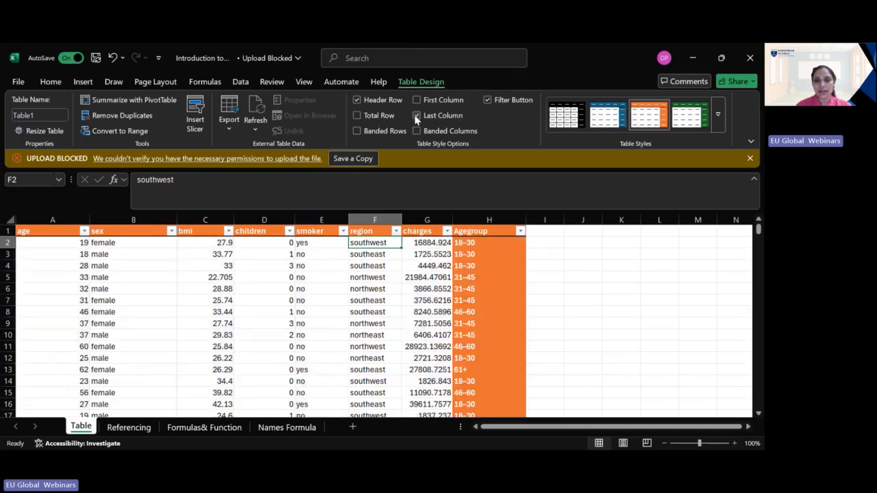
pyautogui.click(416, 115)
pyautogui.click(416, 100)
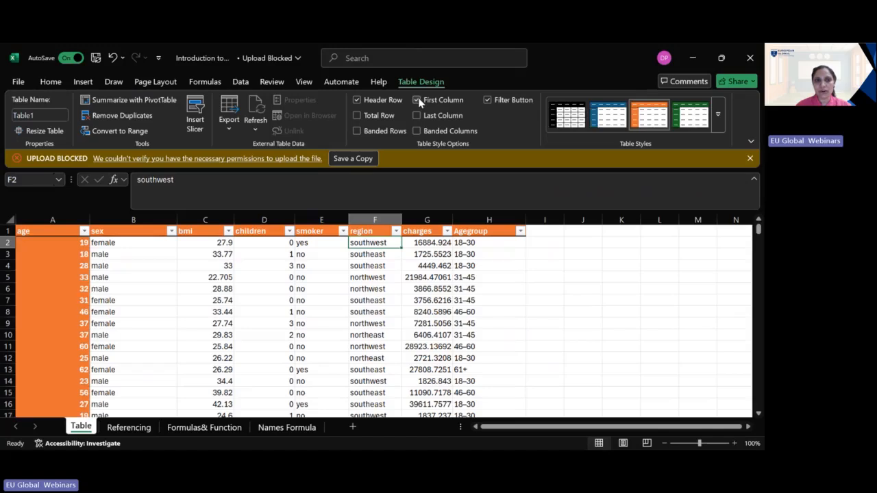
pyautogui.click(419, 102)
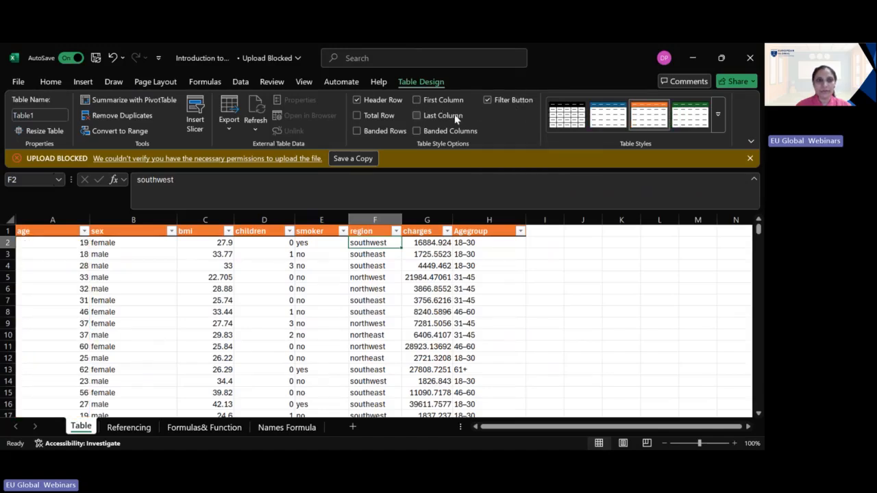
pyautogui.click(84, 83)
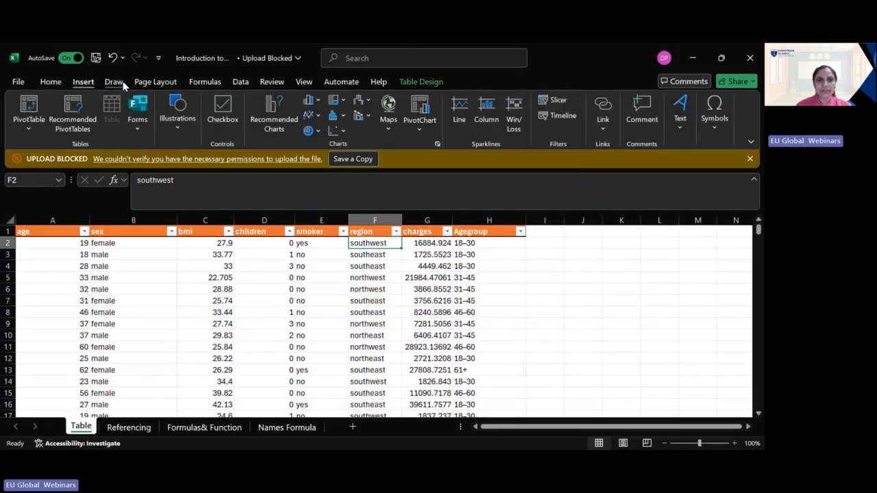
pyautogui.click(116, 82)
pyautogui.click(164, 82)
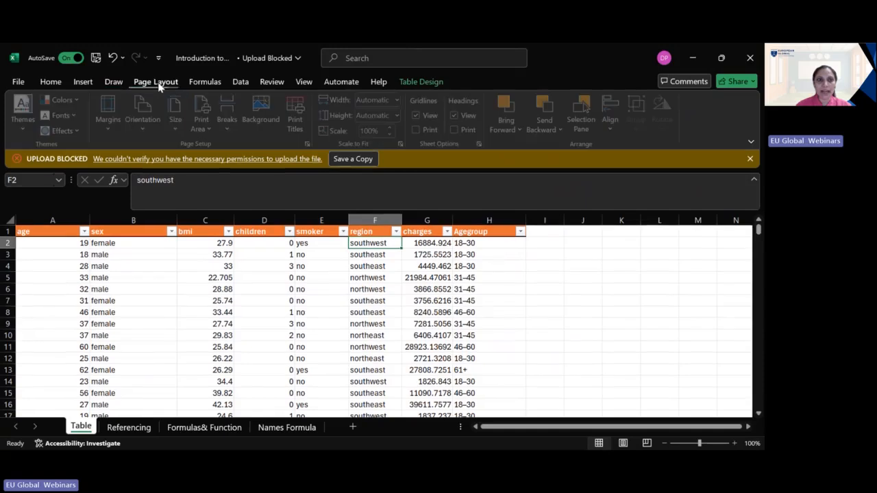
pyautogui.click(214, 81)
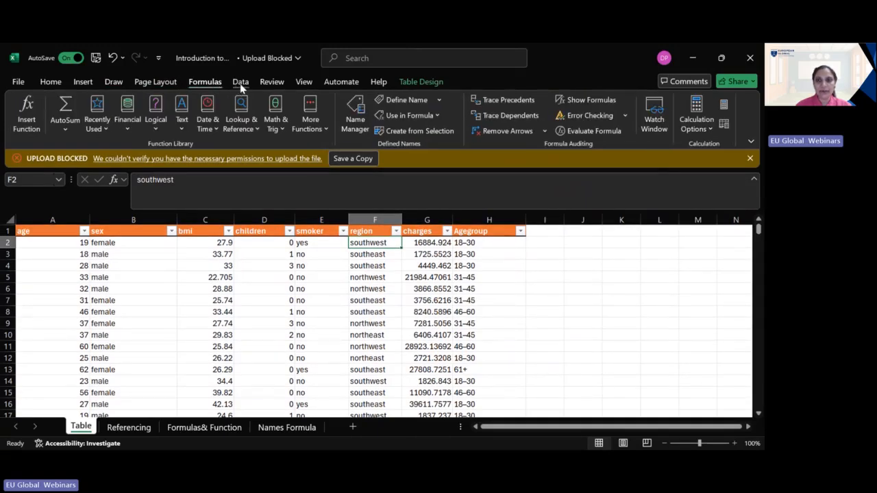
pyautogui.click(241, 84)
pyautogui.click(272, 81)
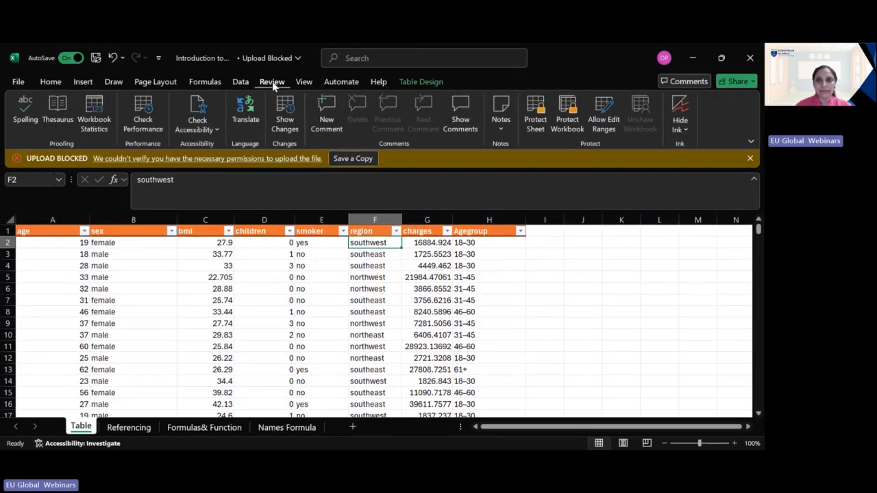
pyautogui.click(302, 83)
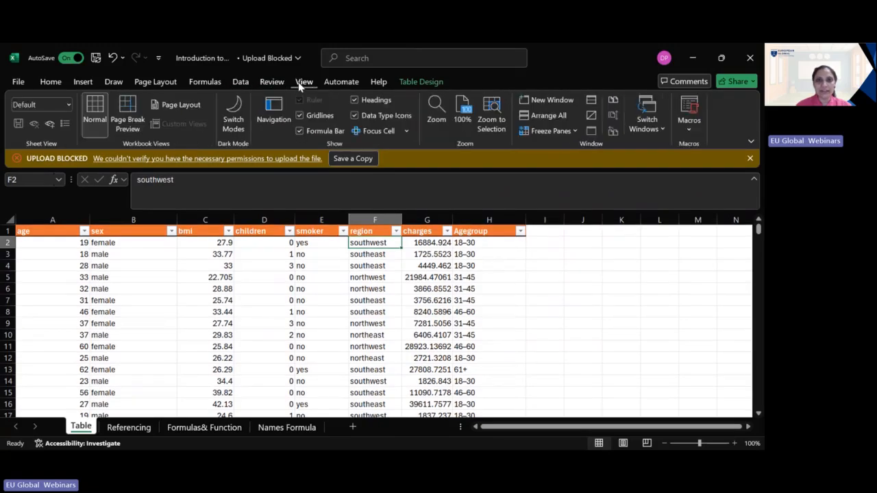
pyautogui.click(336, 83)
pyautogui.click(378, 82)
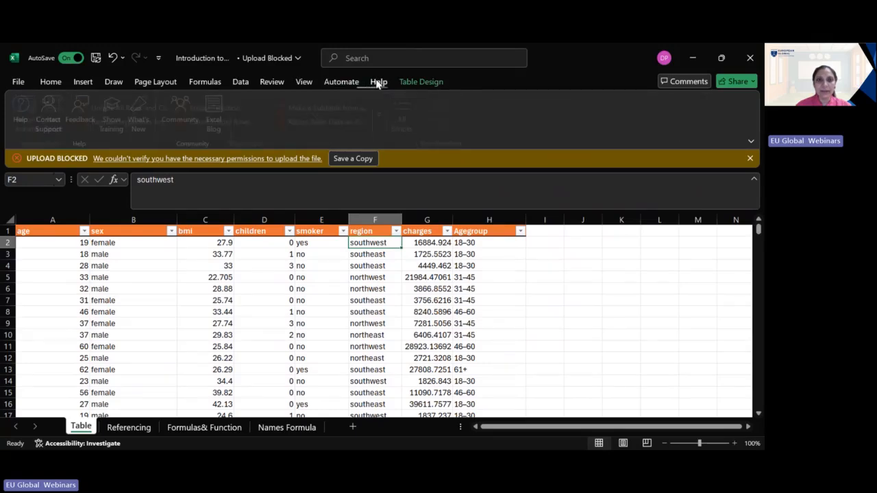
pyautogui.click(418, 82)
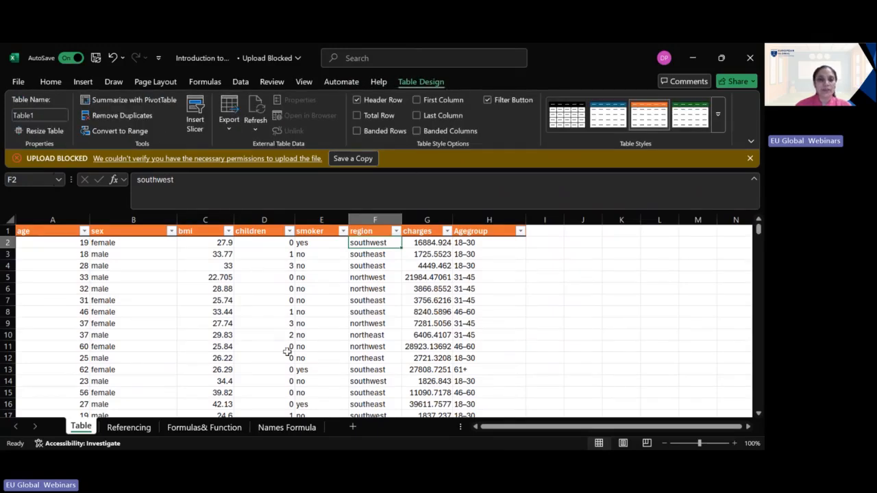
pyautogui.scroll(-11, 288, 351)
pyautogui.scroll(11, 288, 352)
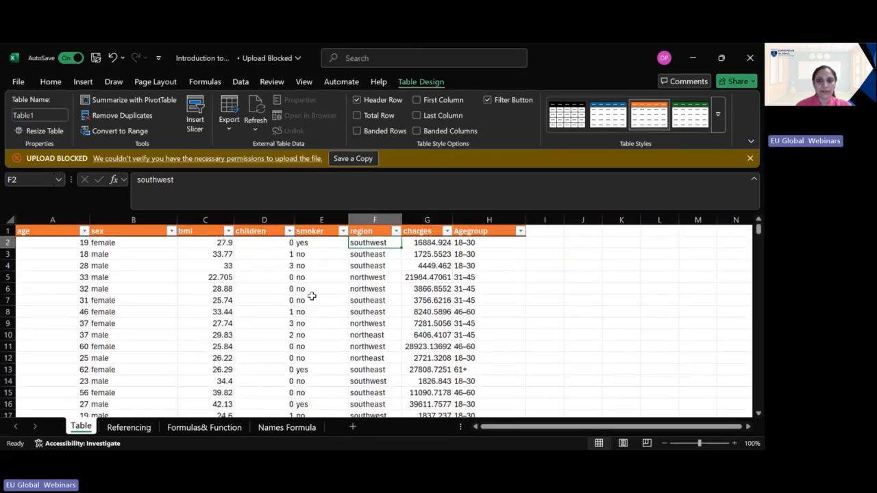
# Step: Try two Medium table styles with blue headers, and apply the Medium style with a black header and black row lines
pyautogui.click(608, 118)
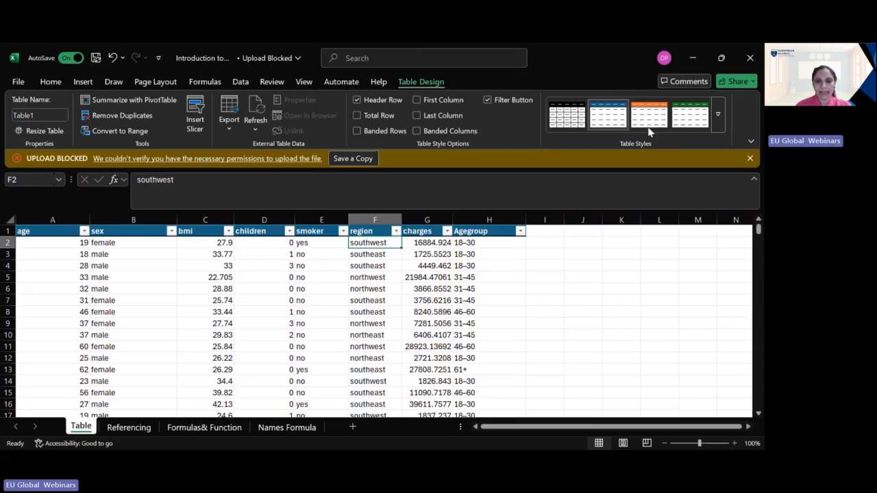
pyautogui.click(718, 115)
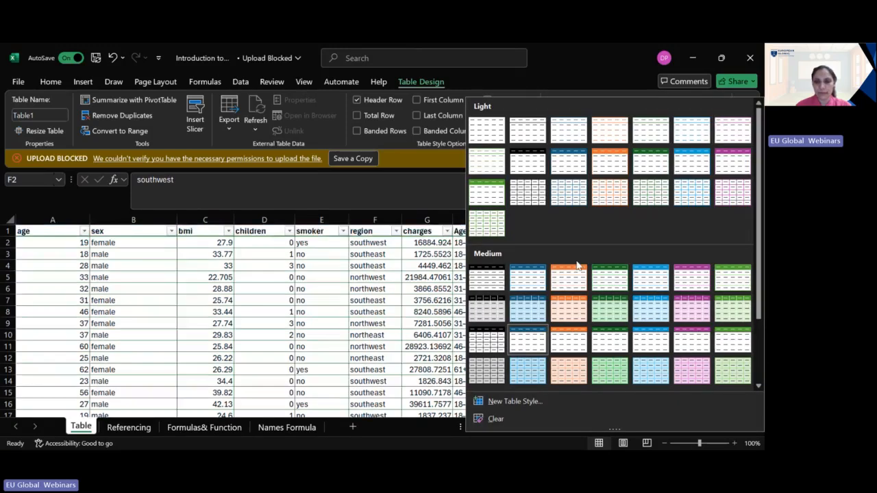
pyautogui.click(526, 283)
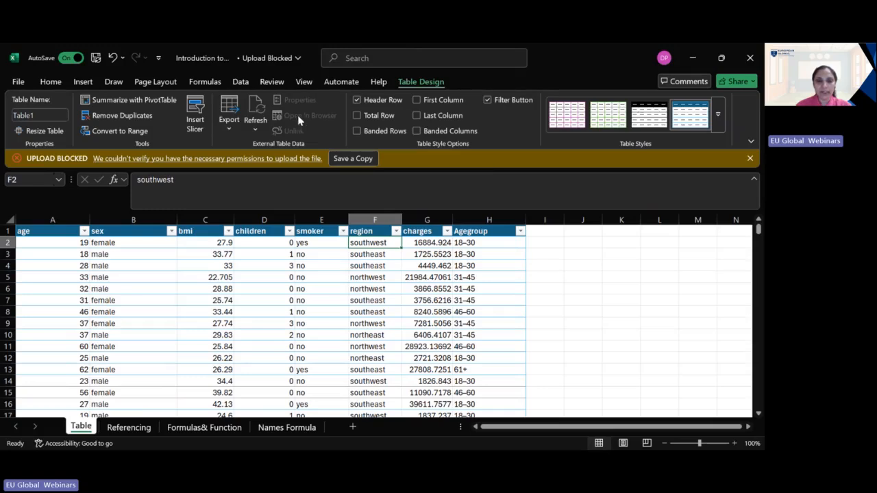
pyautogui.scroll(-7, 472, 369)
pyautogui.scroll(-11, 472, 369)
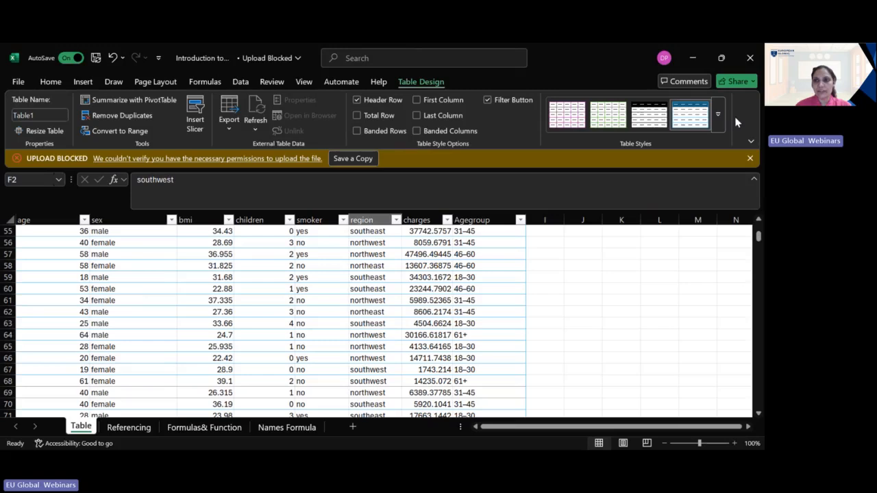
pyautogui.click(750, 140)
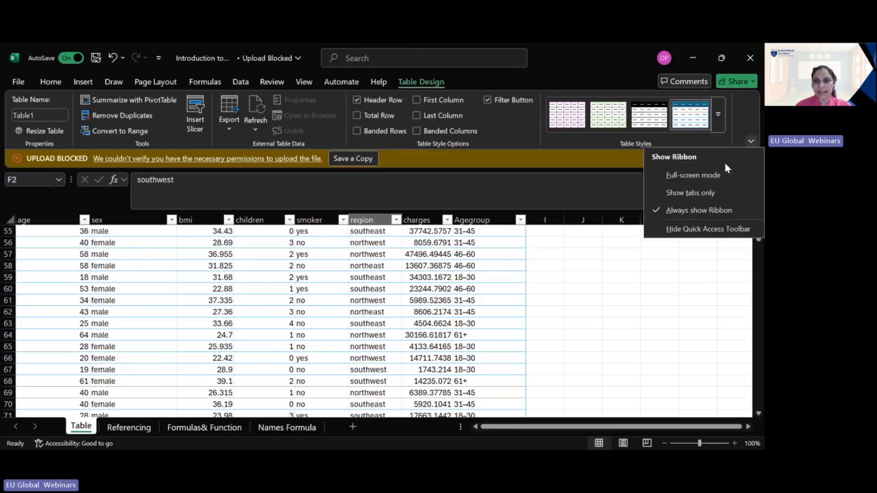
pyautogui.click(644, 115)
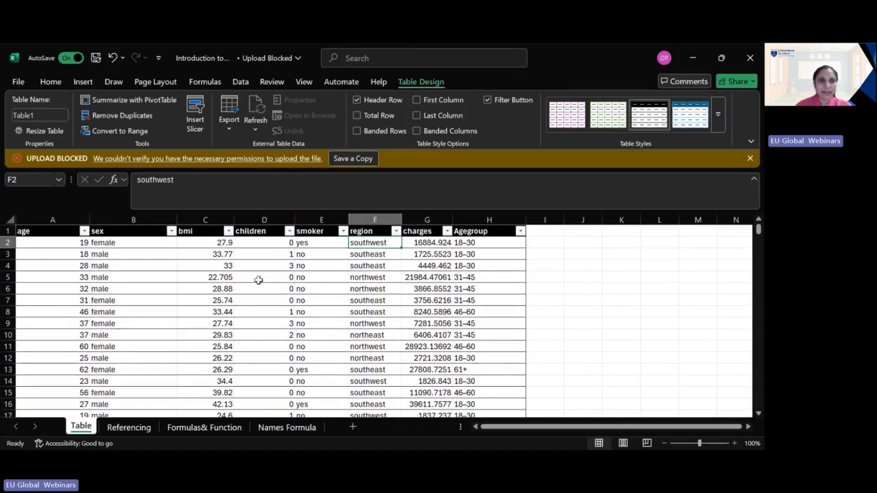
# Step: Insert a slicer for the charges column and place it beside the table, over columns I to L
pyautogui.click(38, 116)
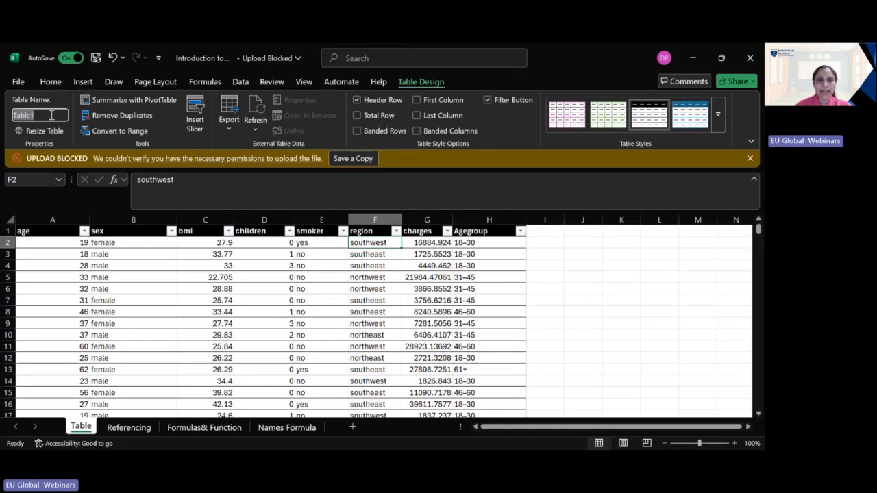
pyautogui.click(194, 116)
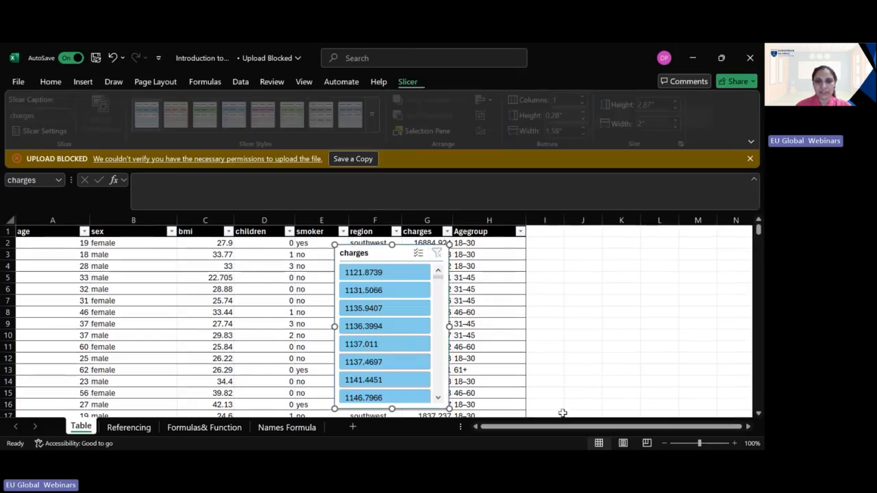
pyautogui.moveTo(385, 251); pyautogui.dragTo(582, 251)
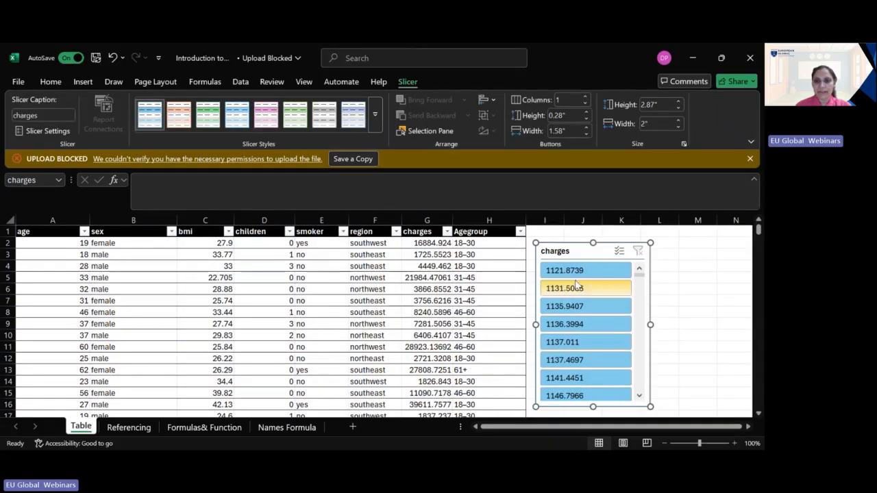
# Step: Demonstrate the charges slicer by filtering the table to single values such as 1131.5066 one after another, and clear the filter
pyautogui.click(572, 271)
pyautogui.click(573, 289)
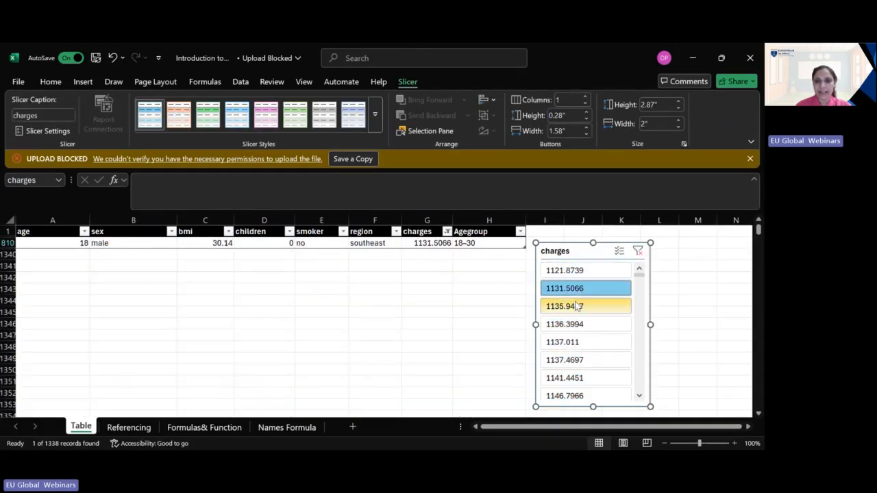
pyautogui.click(574, 306)
pyautogui.click(577, 341)
pyautogui.click(583, 360)
pyautogui.click(586, 377)
pyautogui.click(593, 395)
pyautogui.click(605, 324)
pyautogui.click(603, 306)
pyautogui.click(602, 288)
pyautogui.click(638, 251)
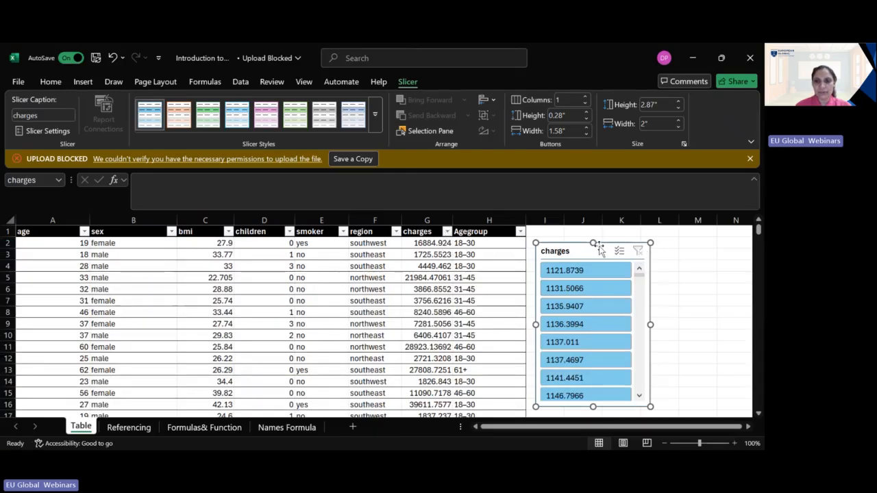
# Step: Try different color styles on the charges slicer and apply the light green one
pyautogui.scroll(-3, 235, 328)
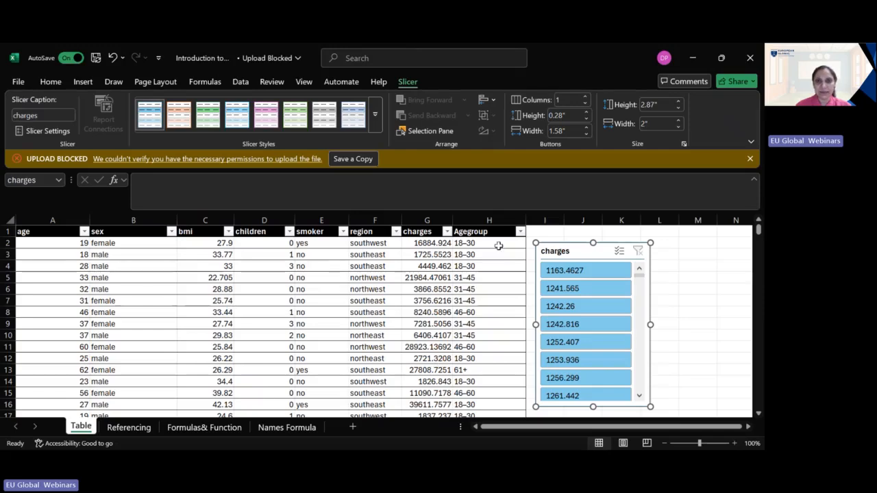
pyautogui.click(305, 122)
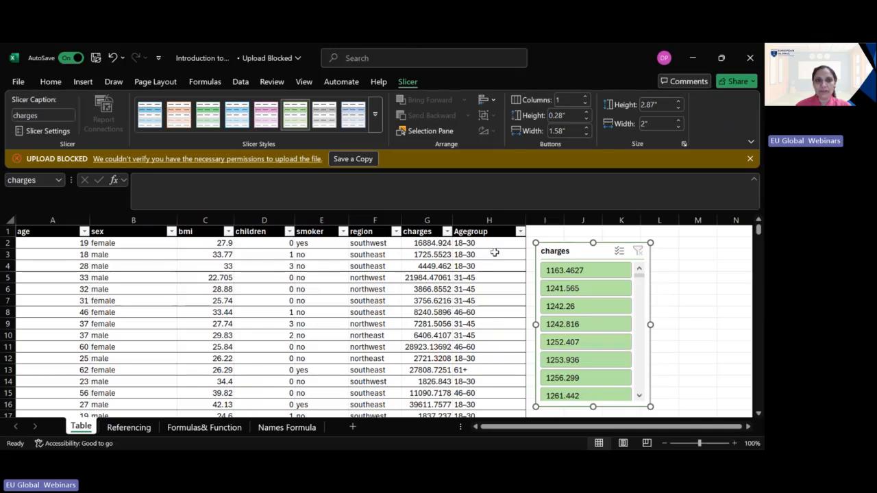
pyautogui.click(172, 113)
pyautogui.click(163, 120)
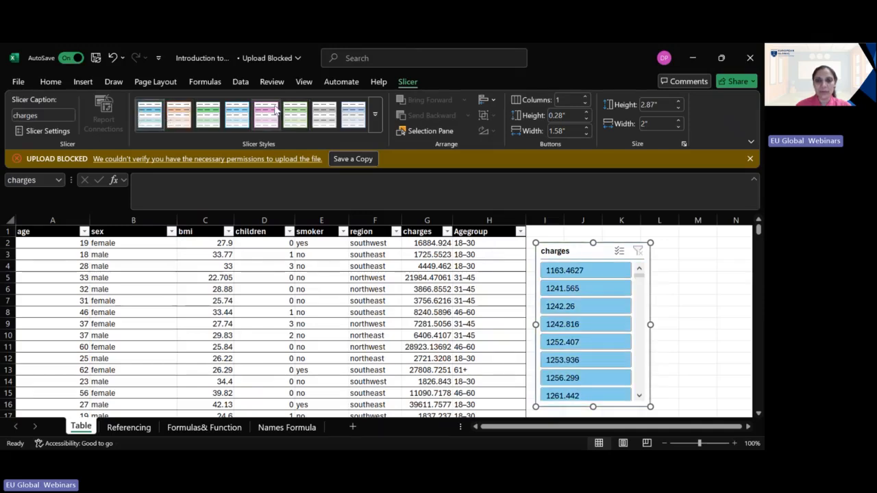
pyautogui.click(294, 114)
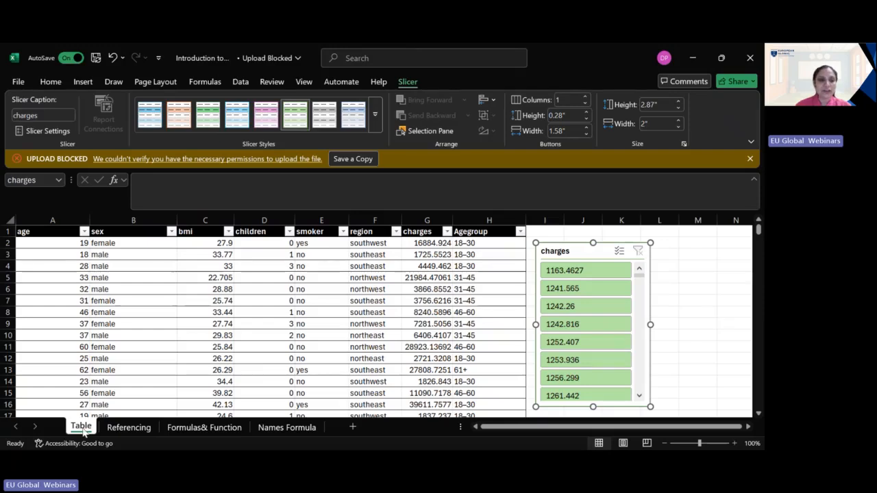
# Step: Open the Formulas& Function sheet and review the operator symbols in C2:C7 and the numbers in E3 and E4
pyautogui.click(128, 427)
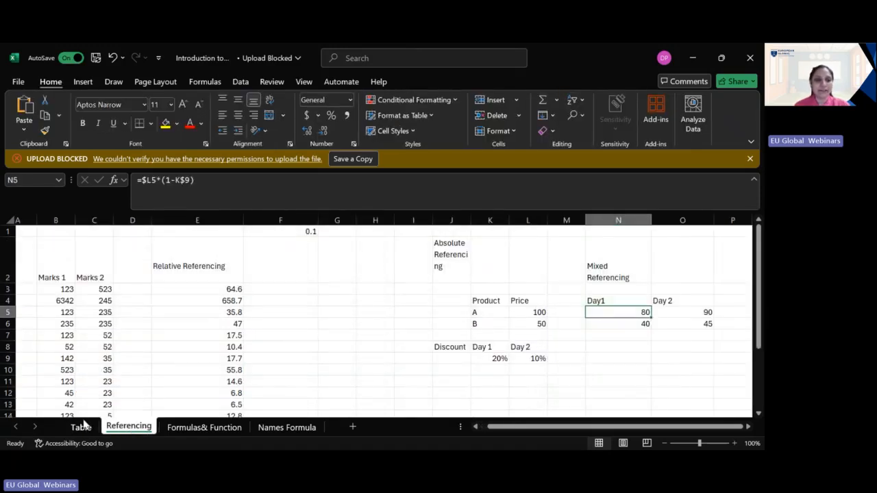
pyautogui.click(173, 428)
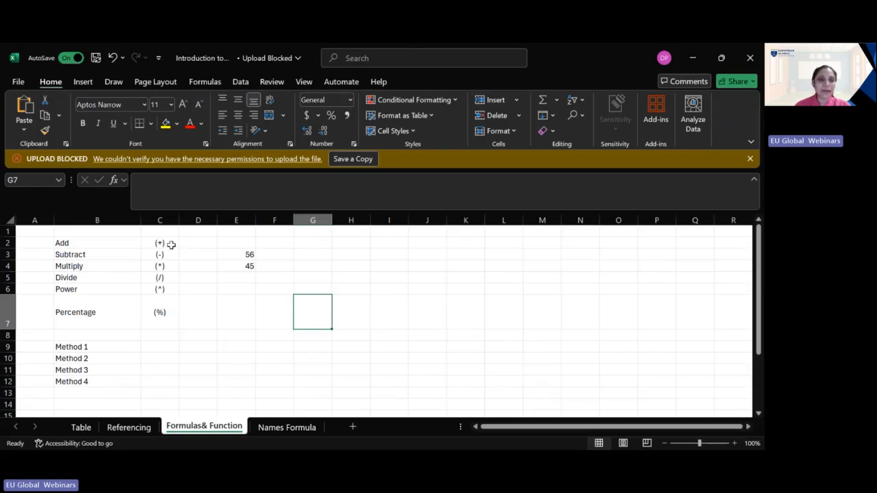
pyautogui.moveTo(173, 242); pyautogui.dragTo(171, 318)
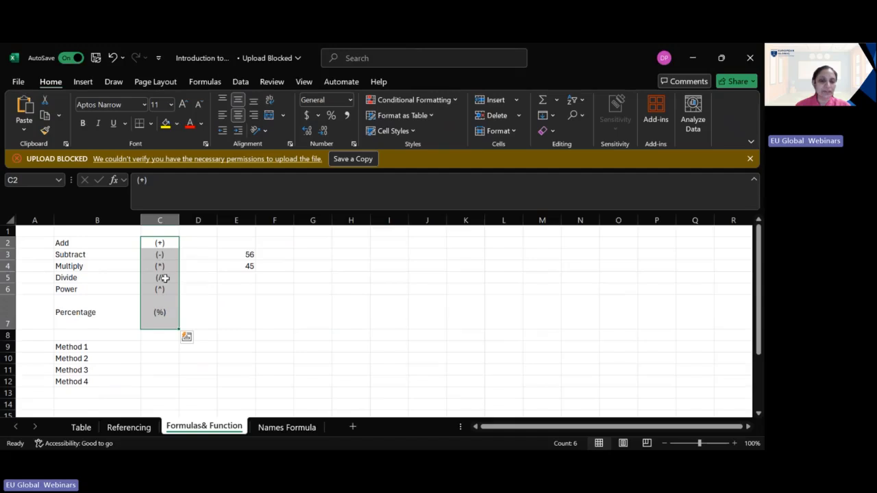
pyautogui.click(155, 348)
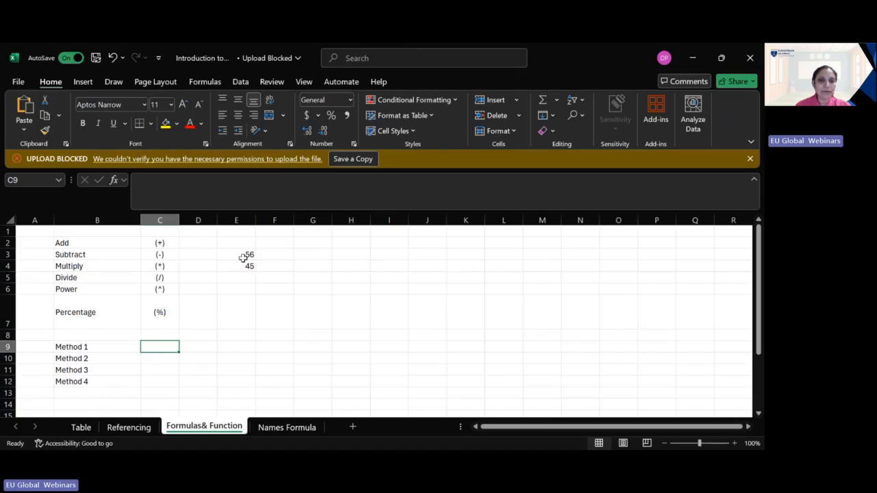
pyautogui.click(243, 258)
pyautogui.click(245, 268)
# Step: Enter the formula =56+45 in cell C9 for Method 1
pyautogui.click(168, 348)
pyautogui.doubleClick(169, 348)
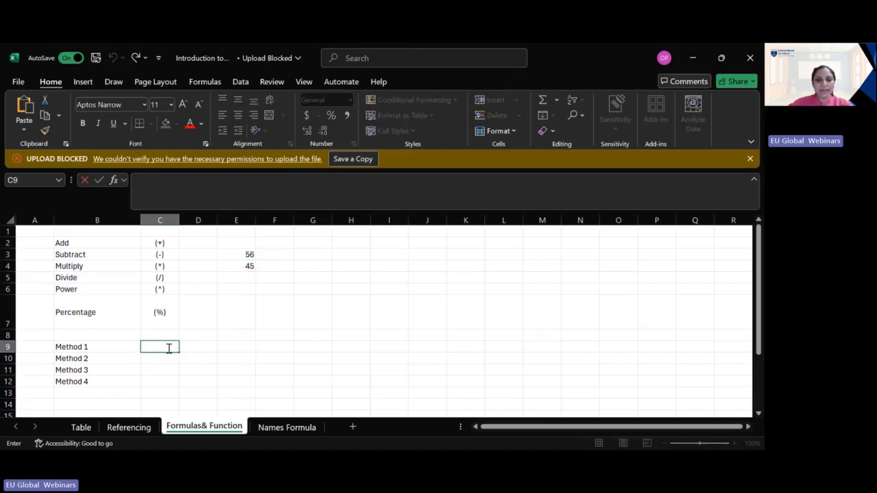
pyautogui.write('=56+45')
pyautogui.press('Return')
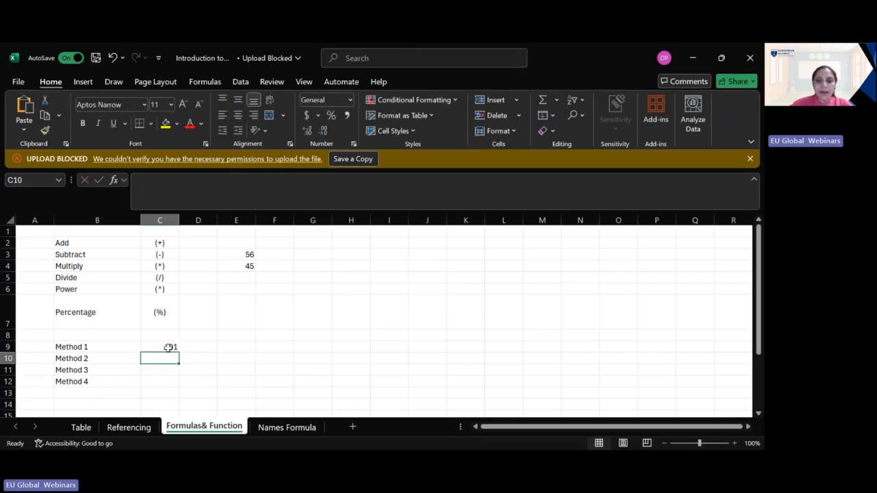
# Step: Enter the formula =E3+E4 in cell C10 for Method 2 using cell references
pyautogui.write('=')
pyautogui.moveTo(172, 335); pyautogui.dragTo(235, 255)
pyautogui.click(302, 267)
pyautogui.click(236, 255)
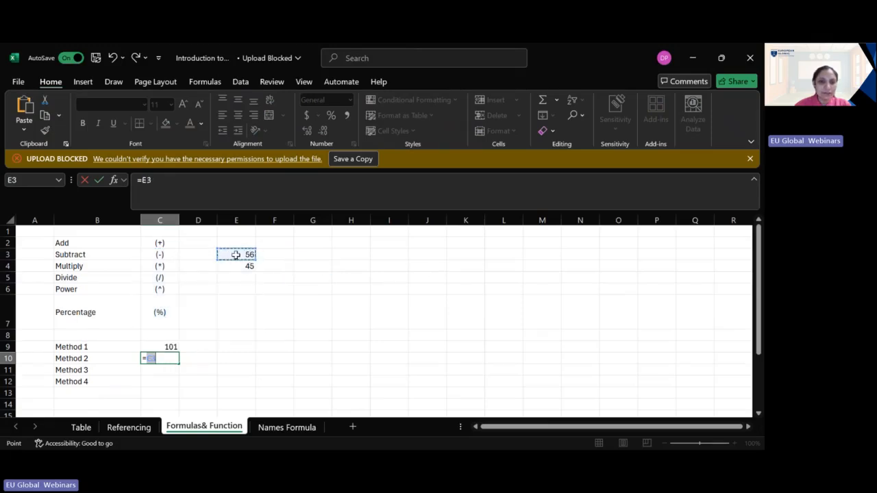
pyautogui.click(169, 361)
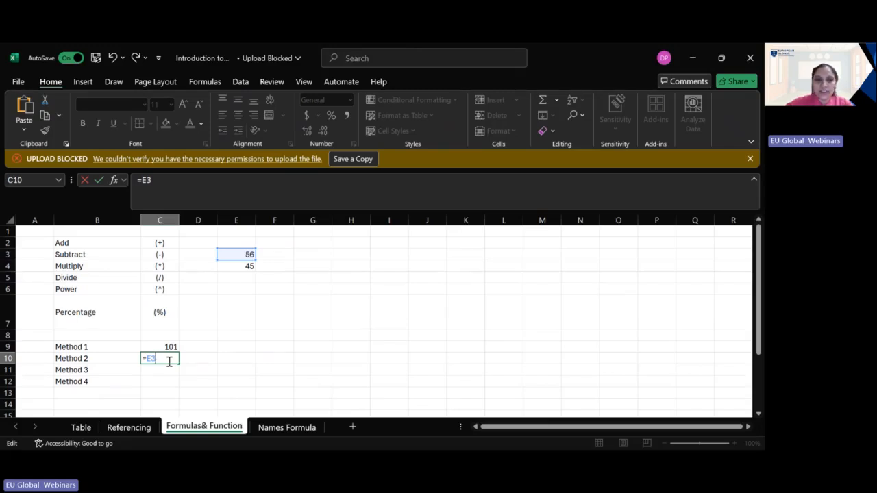
pyautogui.write('+')
pyautogui.click(240, 266)
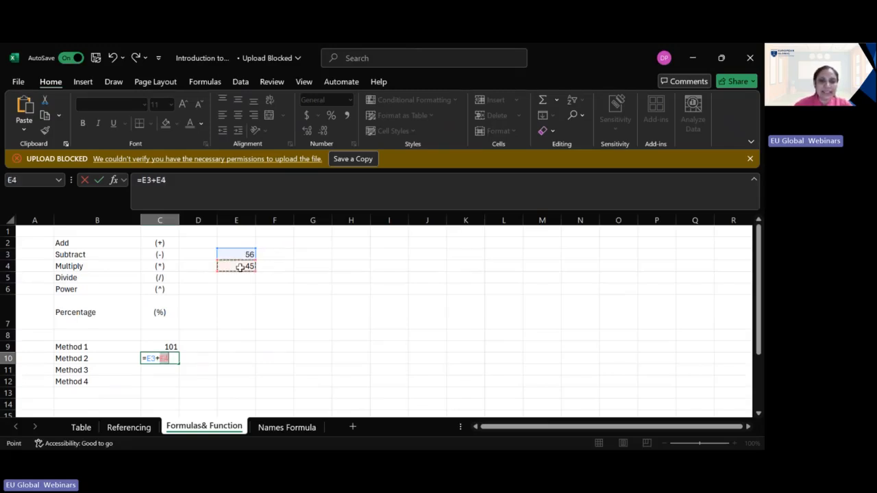
pyautogui.press('Return')
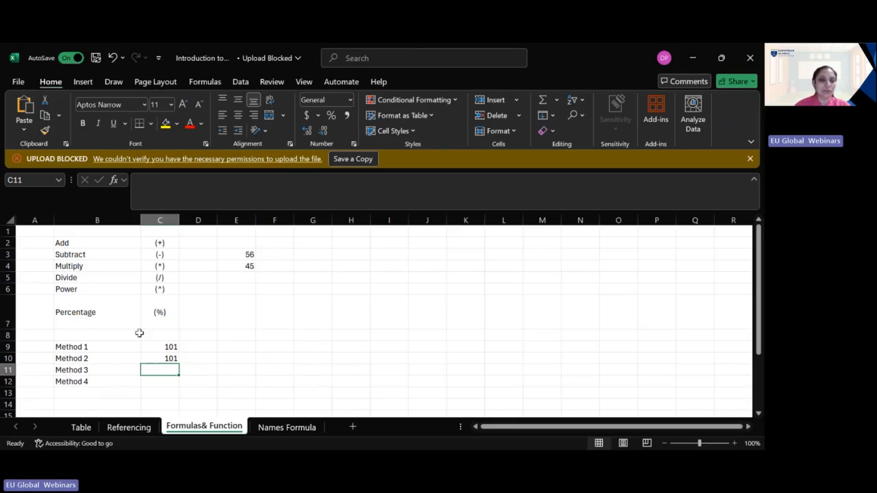
pyautogui.click(171, 358)
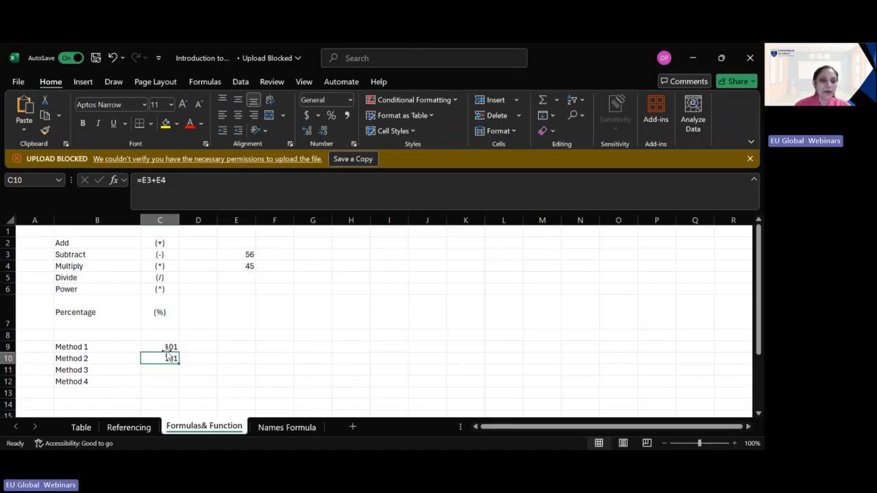
# Step: Enter the function =SUM(E3:E4) in cell C11 for Method 3
pyautogui.doubleClick(159, 370)
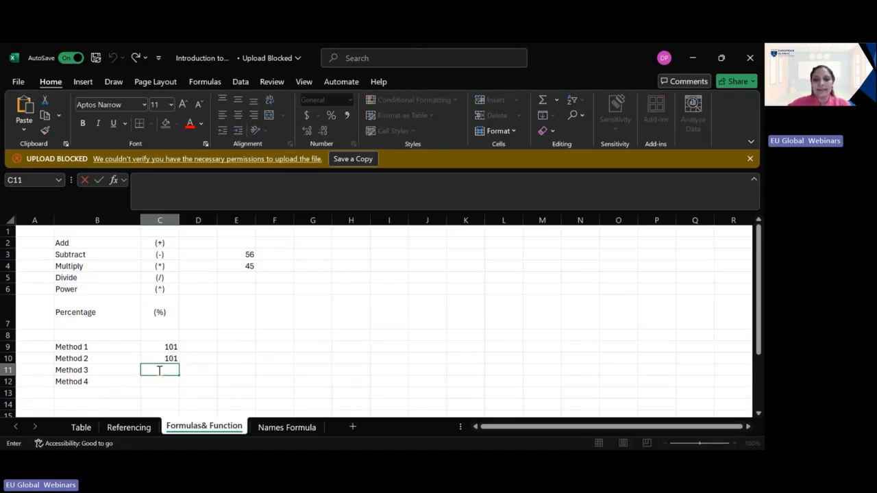
pyautogui.write('=sum')
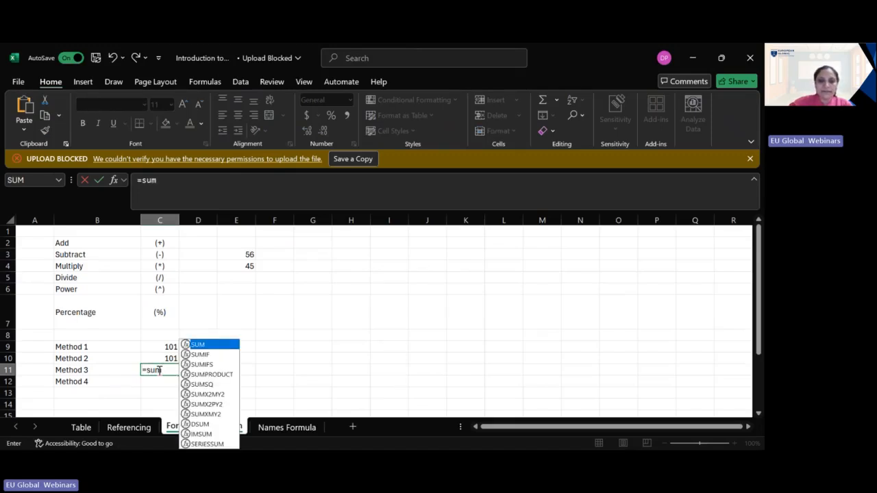
pyautogui.write(')')
pyautogui.press('BackSpace')
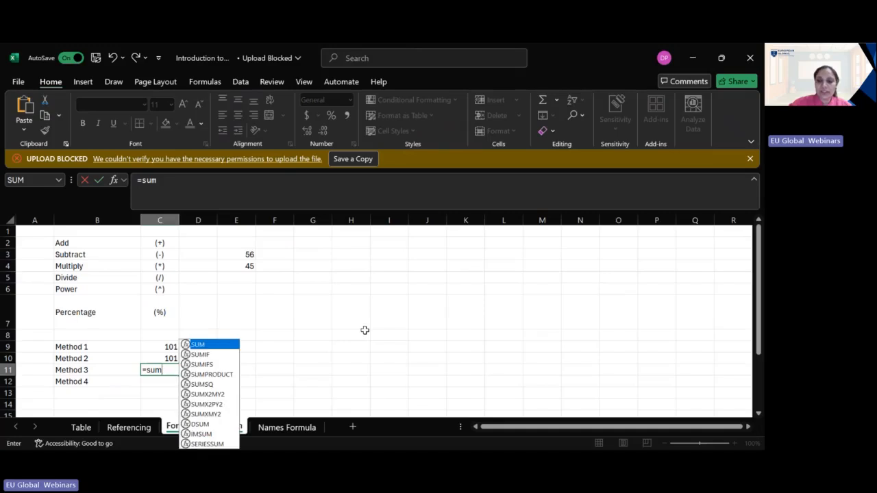
pyautogui.write('(')
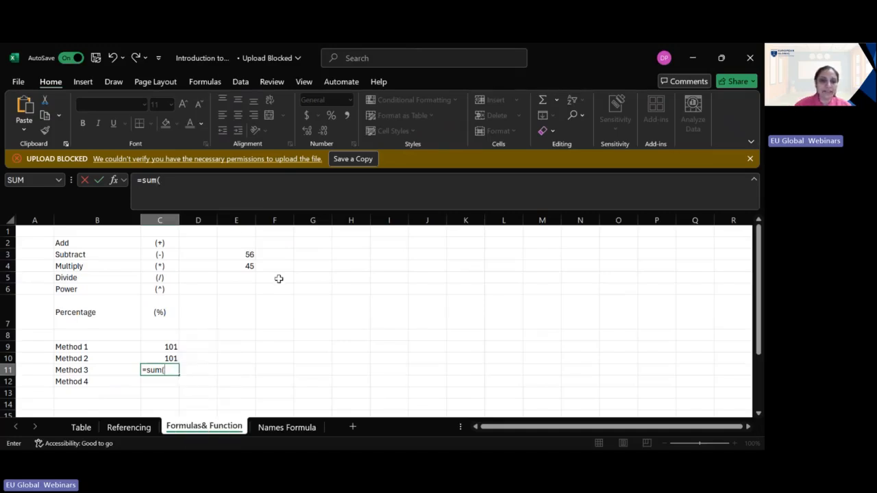
pyautogui.moveTo(242, 252); pyautogui.dragTo(243, 267)
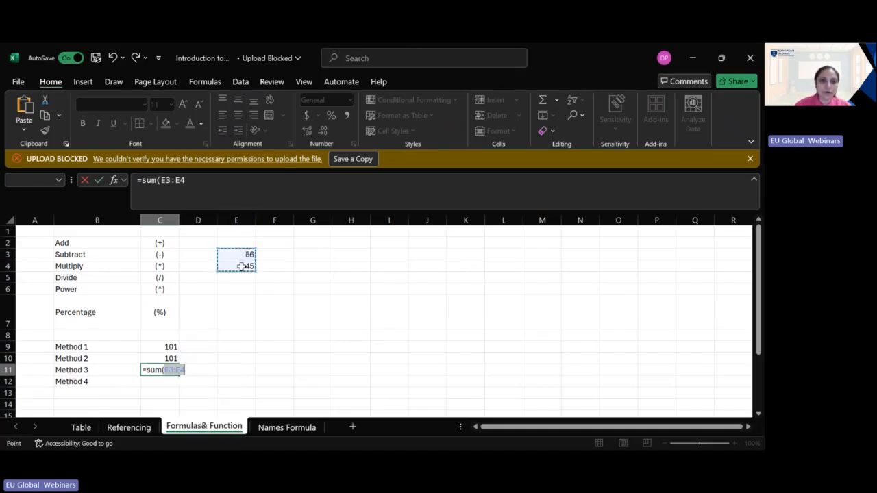
pyautogui.write(')')
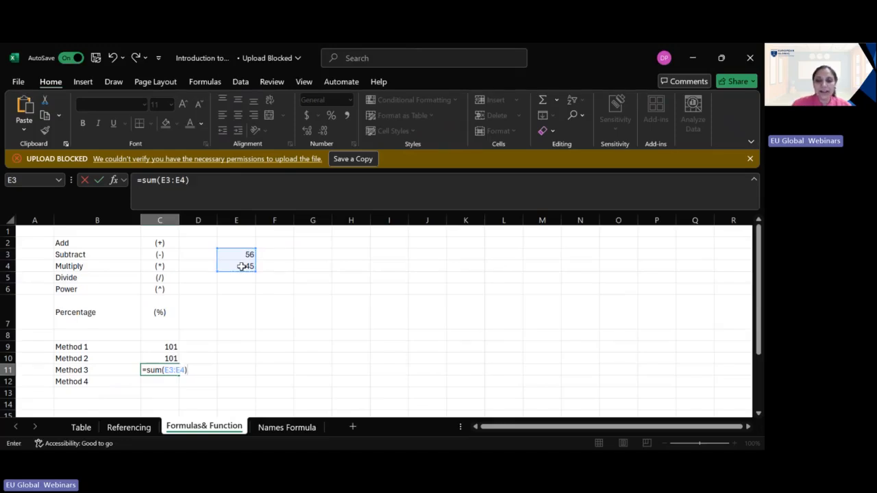
pyautogui.press('Return')
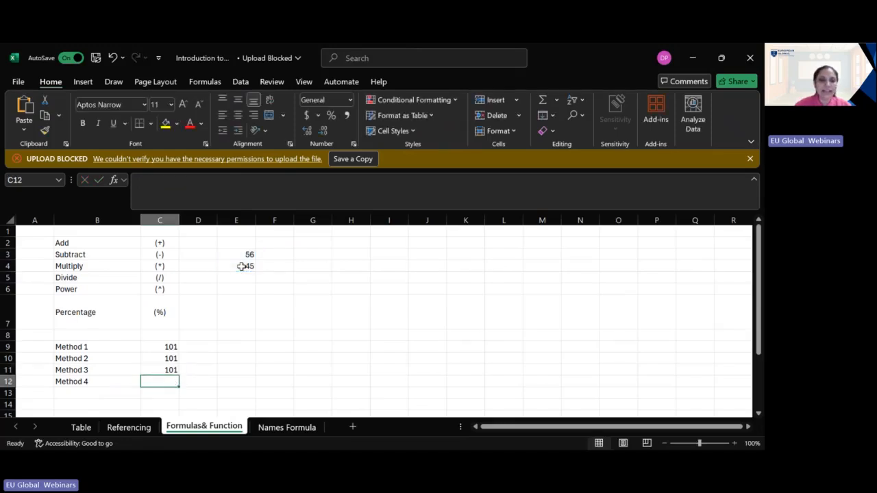
pyautogui.click(170, 370)
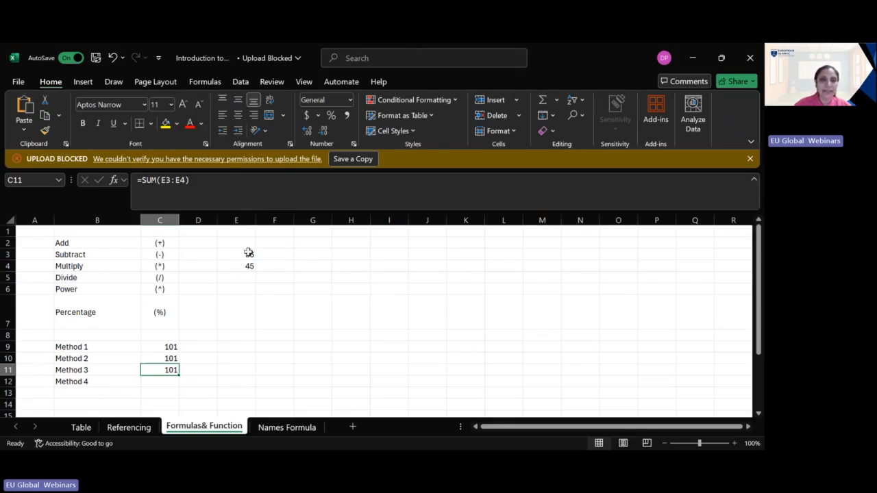
pyautogui.click(165, 293)
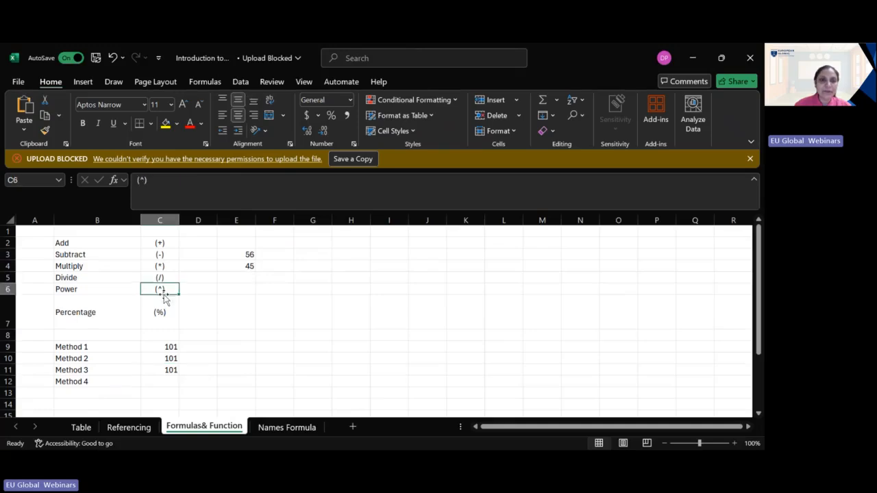
pyautogui.click(171, 382)
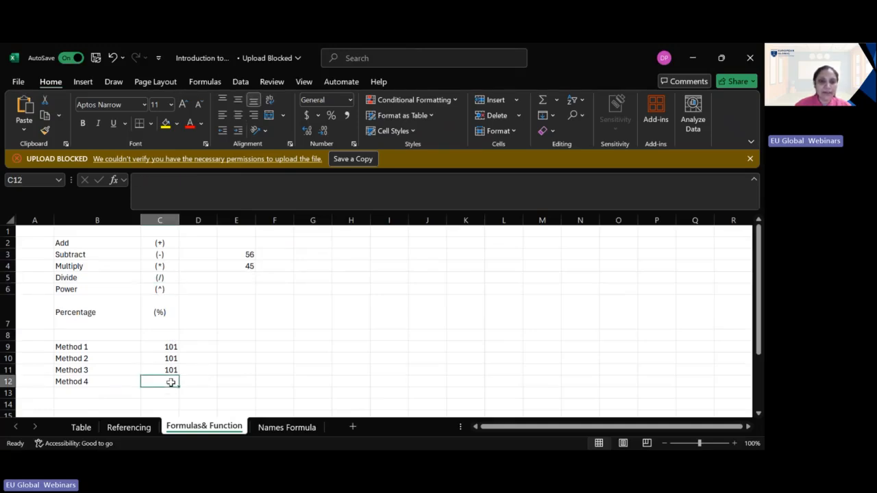
pyautogui.doubleClick(171, 383)
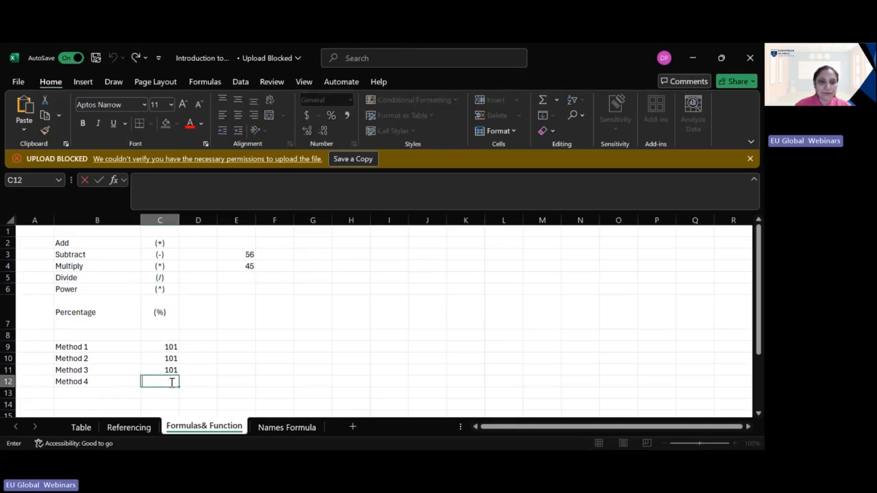
pyautogui.doubleClick(286, 333)
pyautogui.click(148, 384)
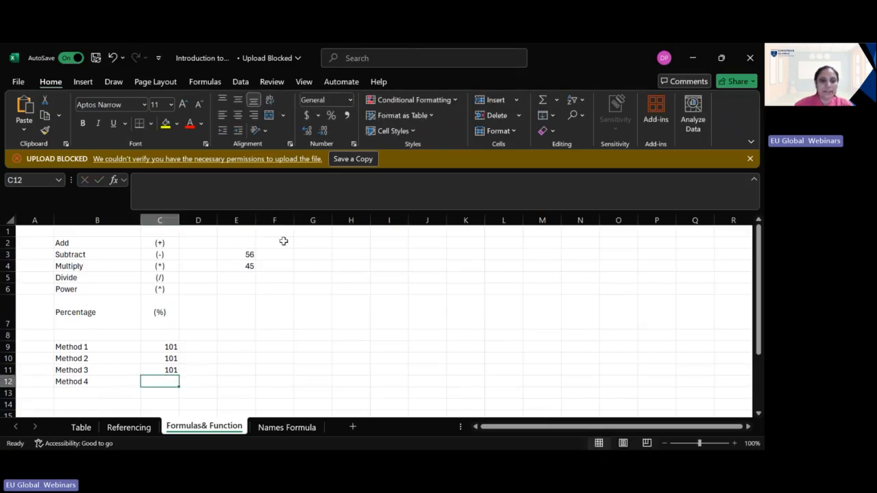
pyautogui.click(248, 255)
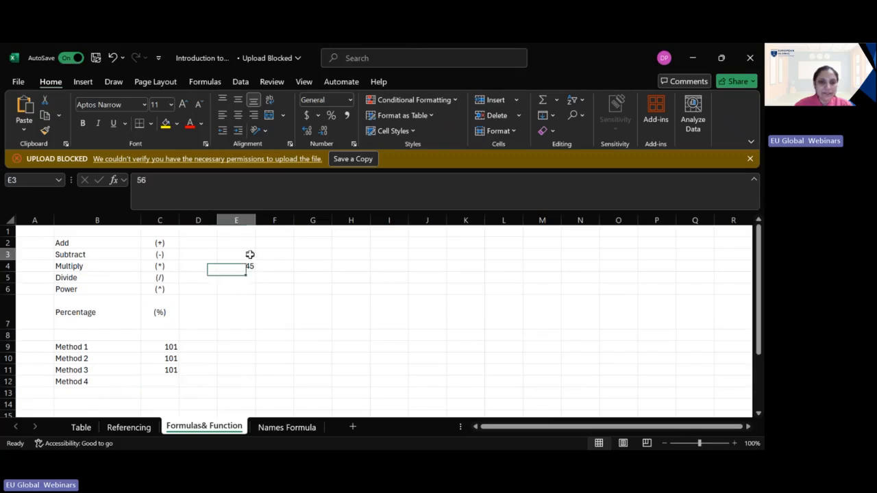
# Step: Enter the subtraction formula =E3-E4 in cell C12 for Method 4
pyautogui.click(170, 381)
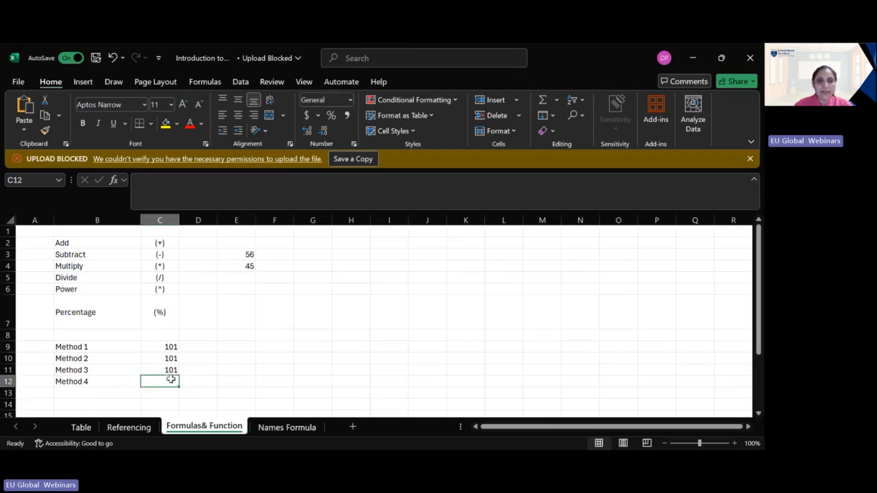
pyautogui.doubleClick(171, 381)
pyautogui.write('=')
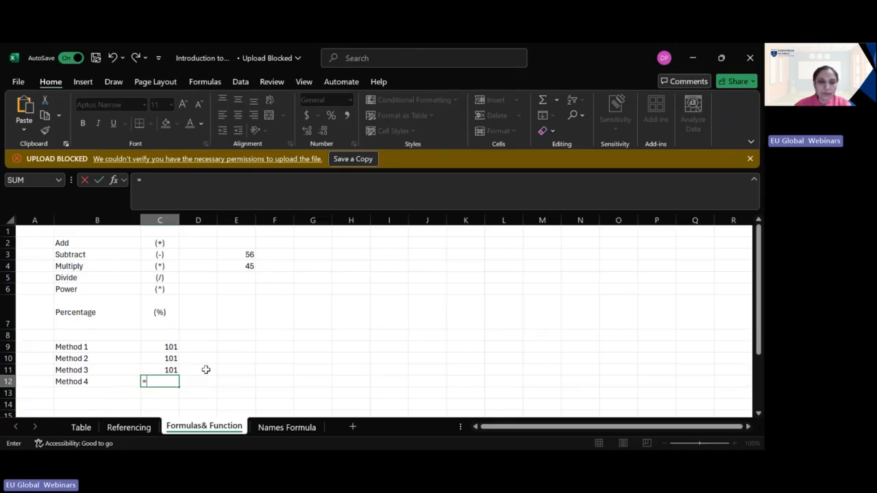
pyautogui.click(248, 254)
pyautogui.click(170, 381)
pyautogui.write('-')
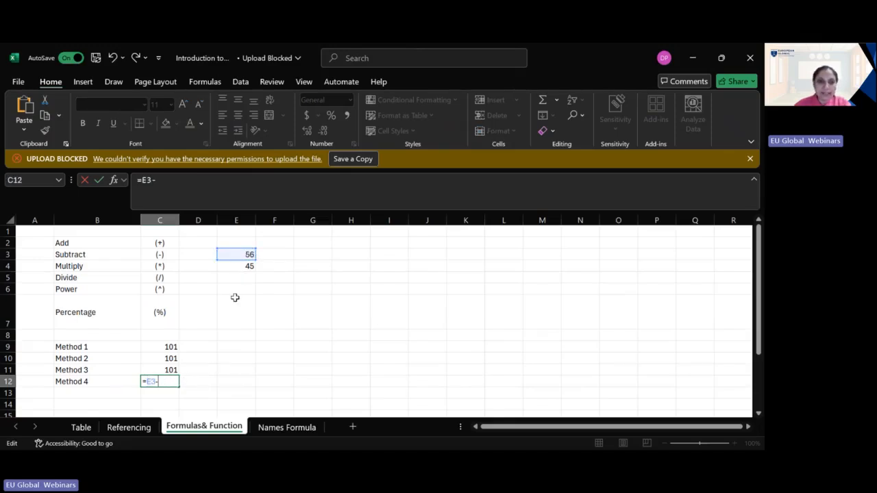
pyautogui.click(245, 266)
pyautogui.press('Return')
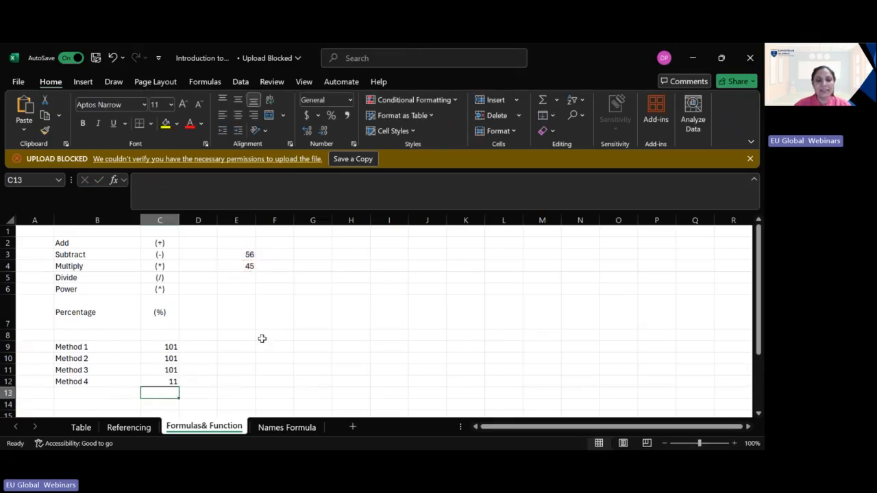
# Step: Enter the power formula =E3^2 in cell G7 to square the number in E3
pyautogui.doubleClick(298, 319)
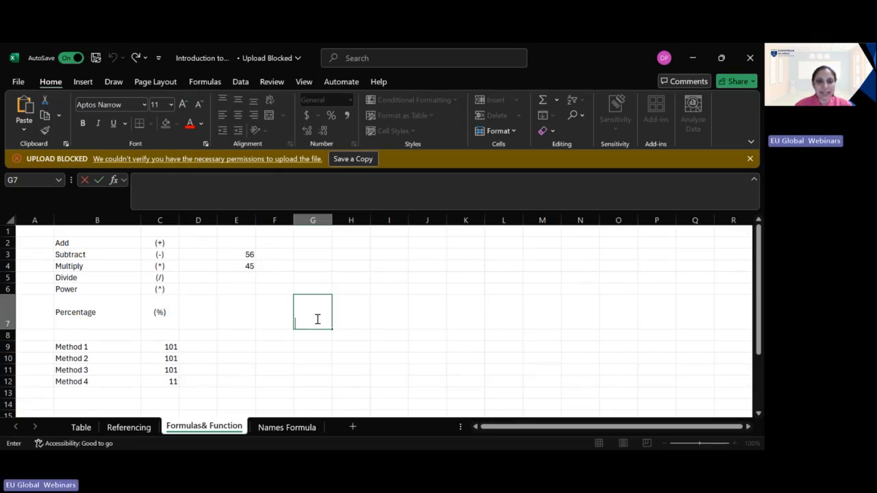
pyautogui.click(247, 257)
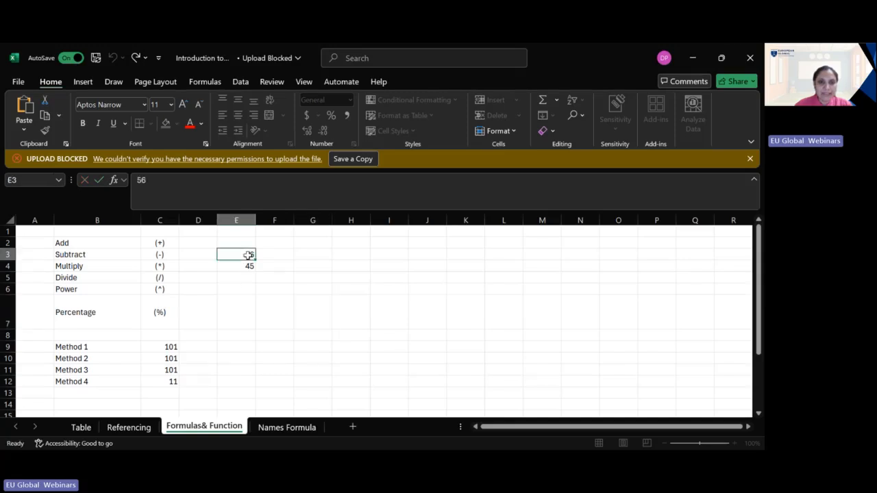
pyautogui.doubleClick(306, 309)
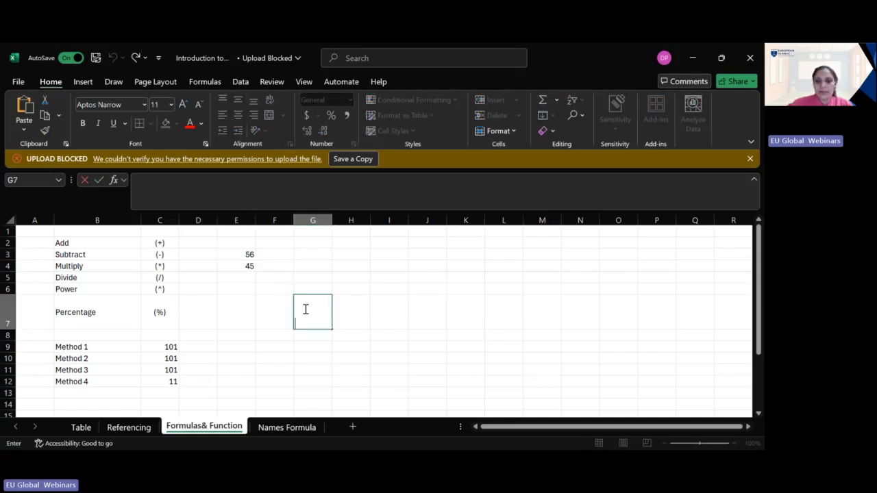
pyautogui.write('=')
pyautogui.click(248, 255)
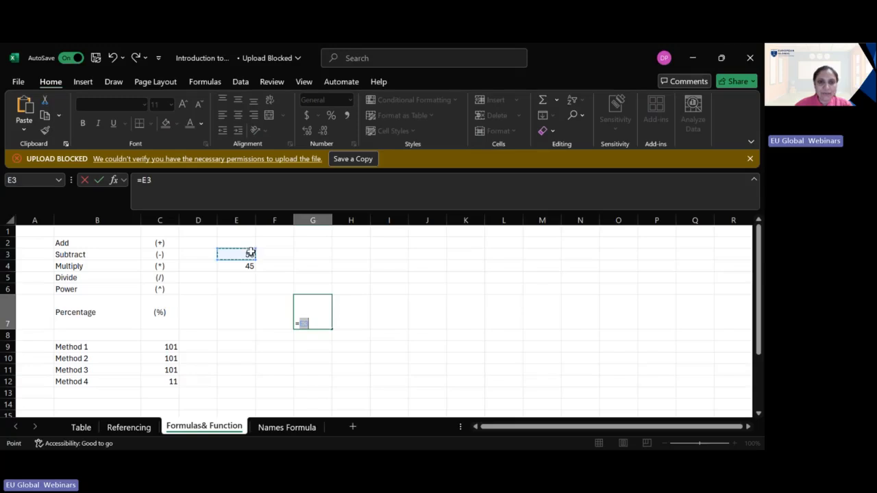
pyautogui.click(318, 324)
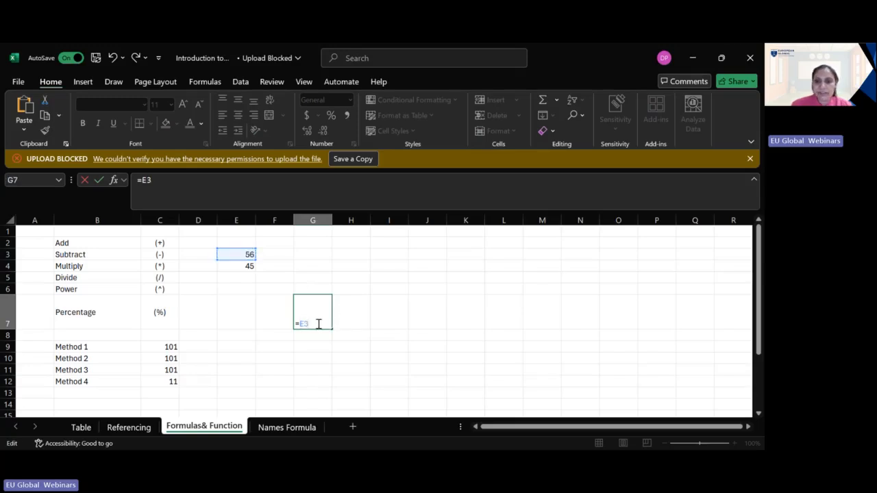
pyautogui.write('+')
pyautogui.press('BackSpace')
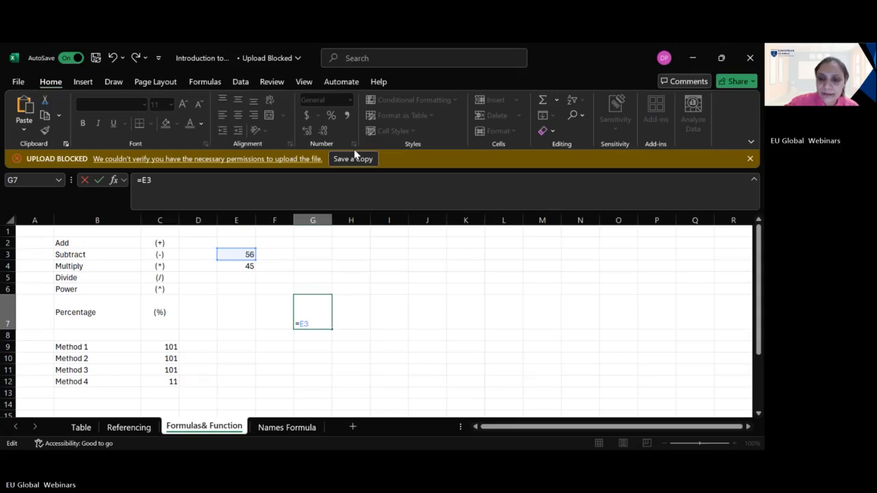
pyautogui.write('^')
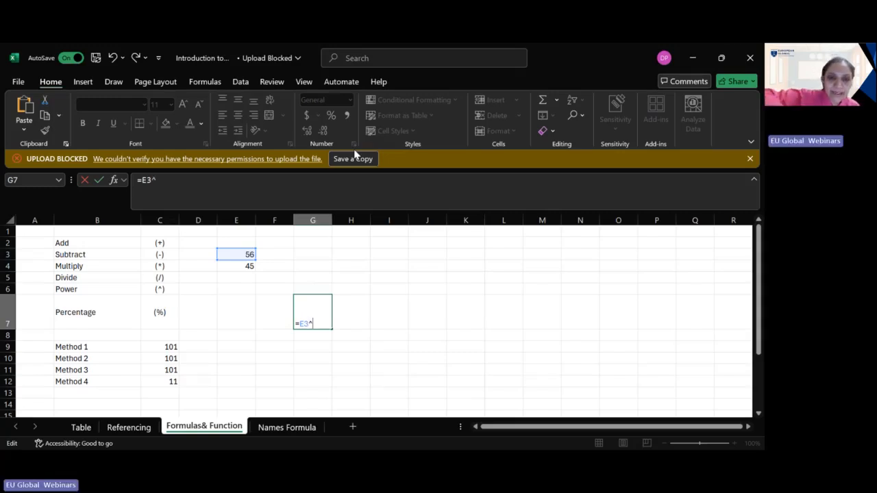
pyautogui.write('2')
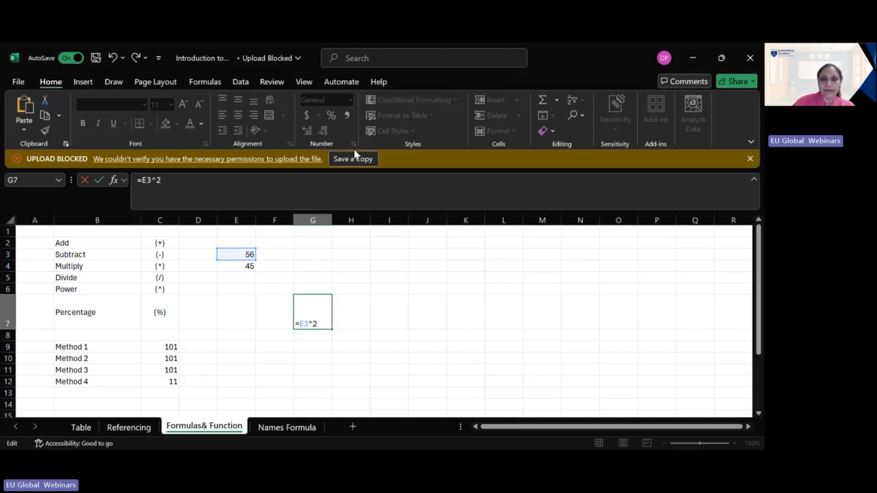
pyautogui.press('Return')
pyautogui.click(314, 317)
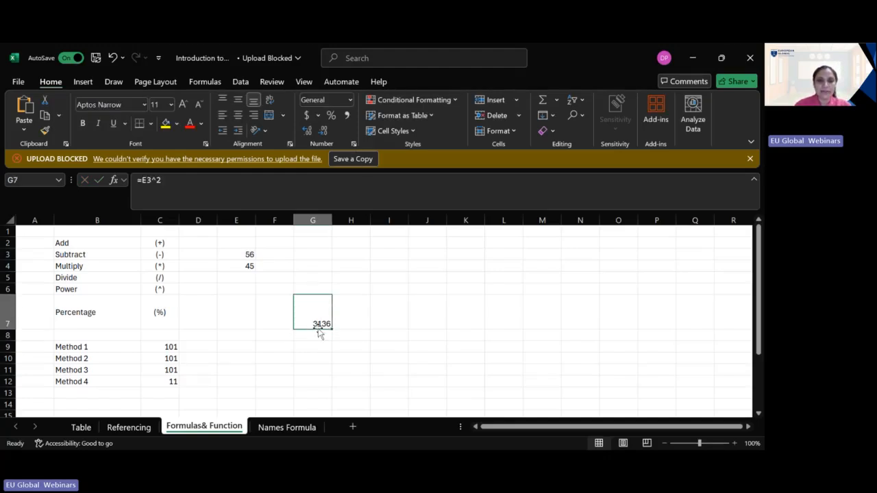
# Step: Enter the number 25 in cell E6
pyautogui.click(324, 336)
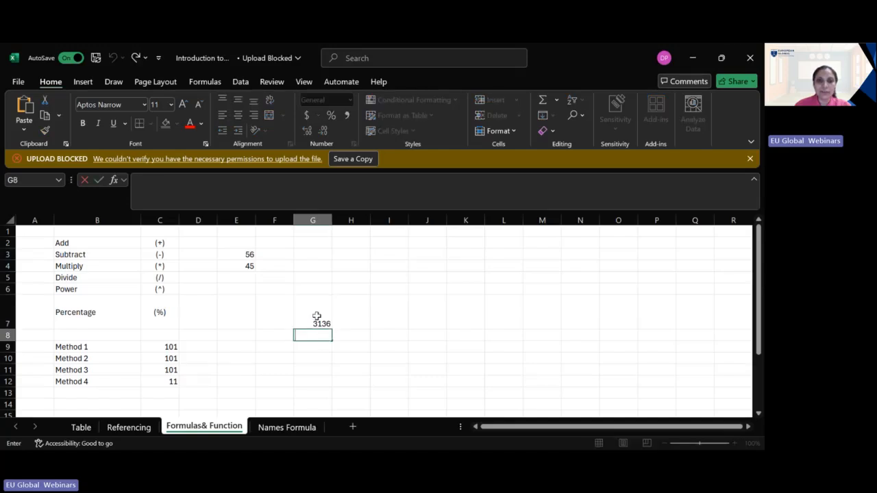
pyautogui.click(251, 290)
pyautogui.write('25')
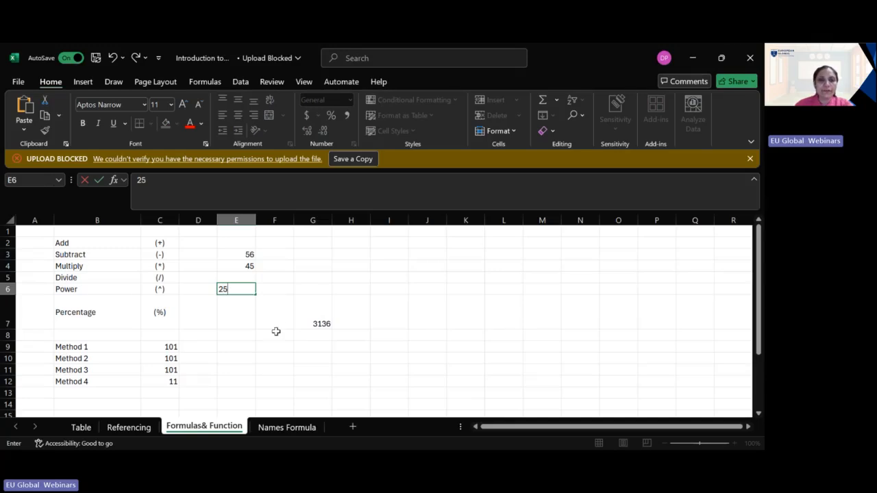
pyautogui.click(319, 305)
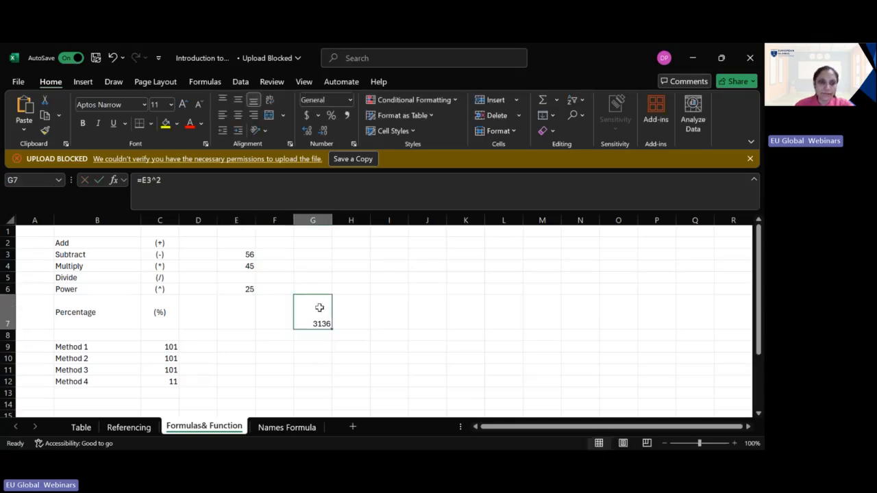
pyautogui.click(324, 350)
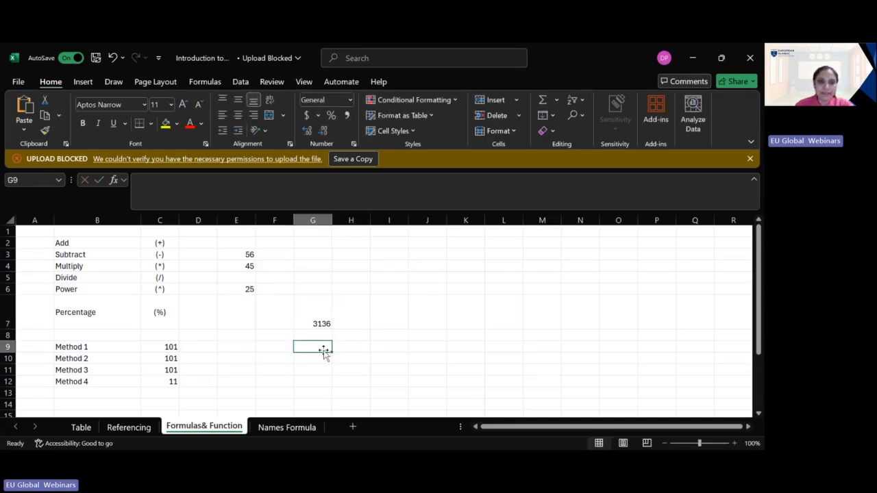
# Step: Enter the formula =E6^(1/2) in cell G9 to calculate the square root of the number in E6
pyautogui.write('=')
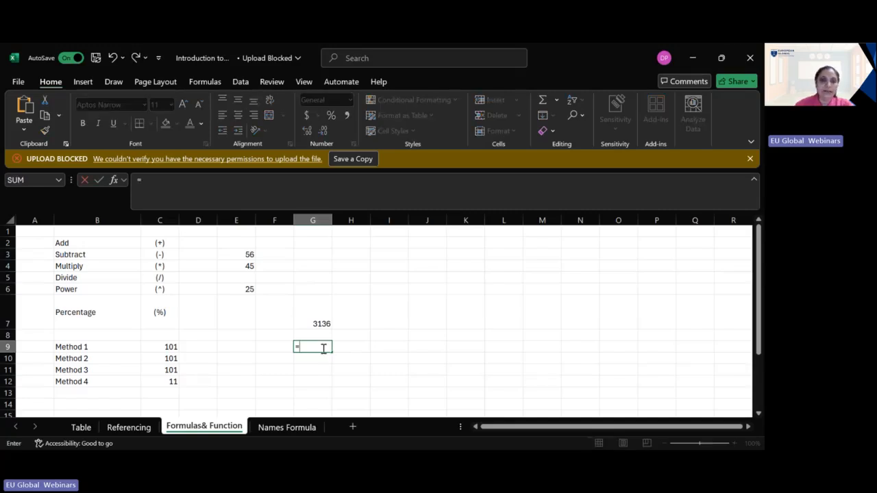
pyautogui.click(245, 290)
pyautogui.click(323, 345)
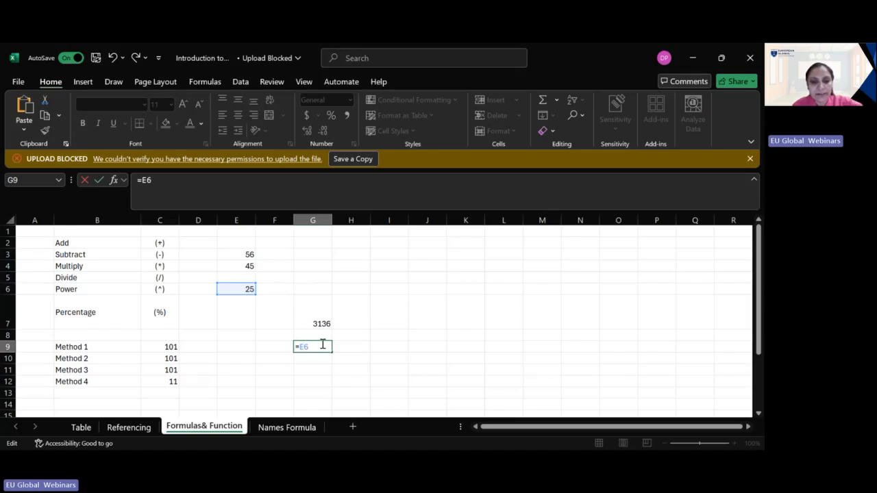
pyautogui.write('^(1/2')
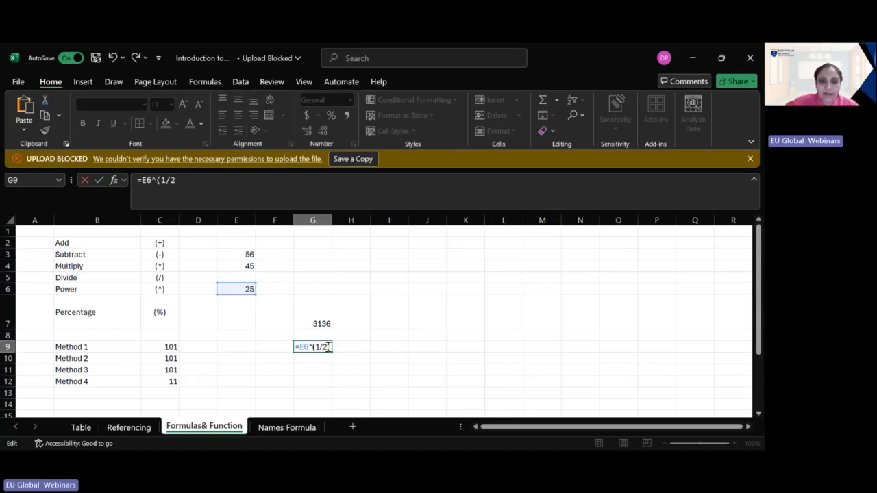
pyautogui.press('Return')
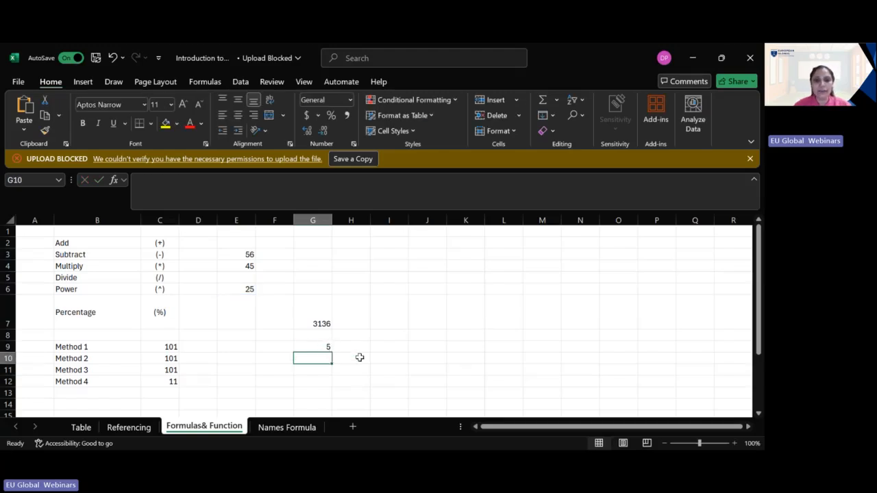
pyautogui.click(326, 347)
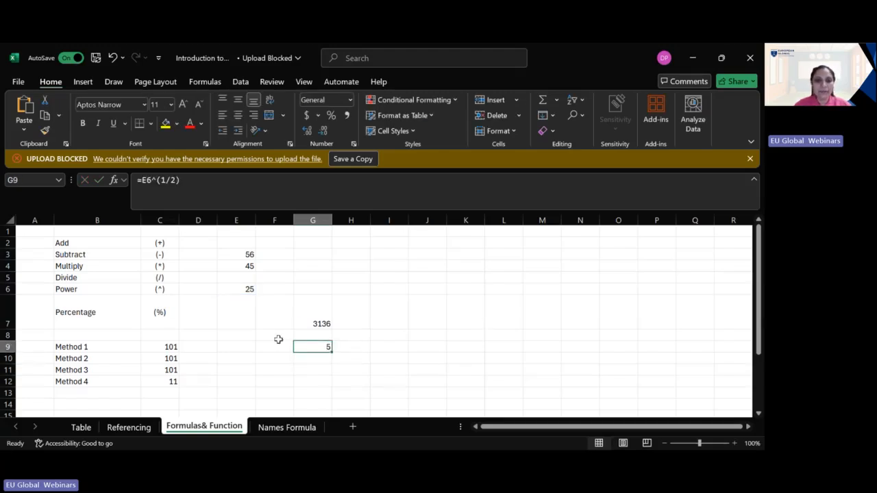
# Step: Enter the function =SQRT(E6) in cell G10 as the alternative square root method
pyautogui.doubleClick(319, 360)
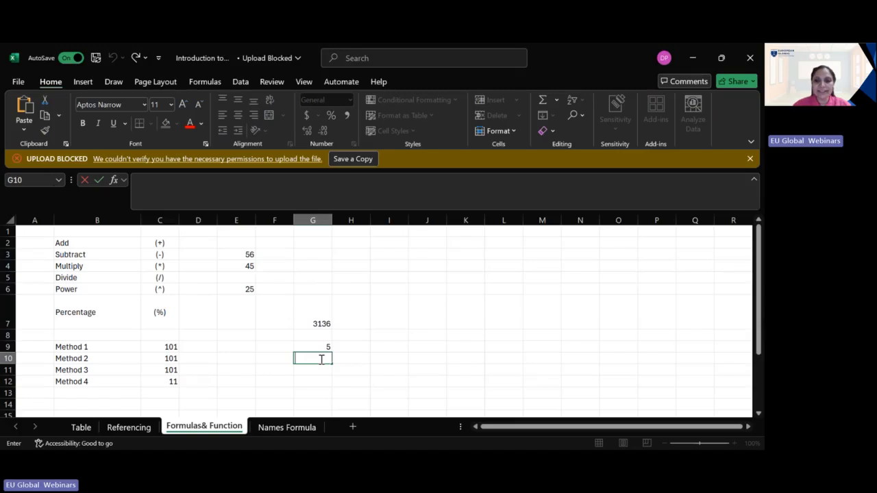
pyautogui.write('=sq')
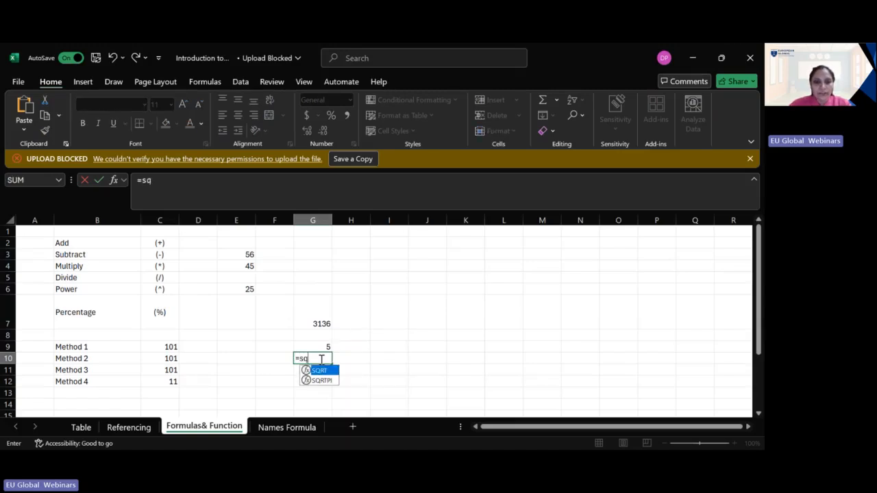
pyautogui.press('Tab')
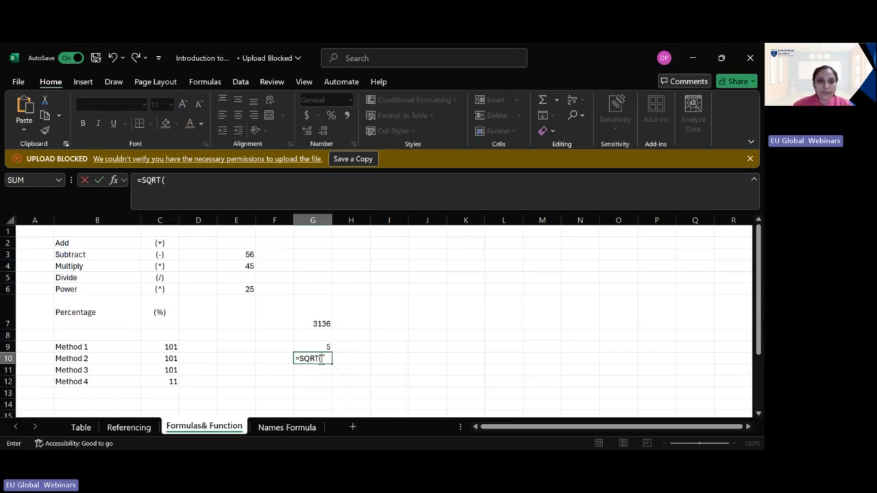
pyautogui.click(249, 288)
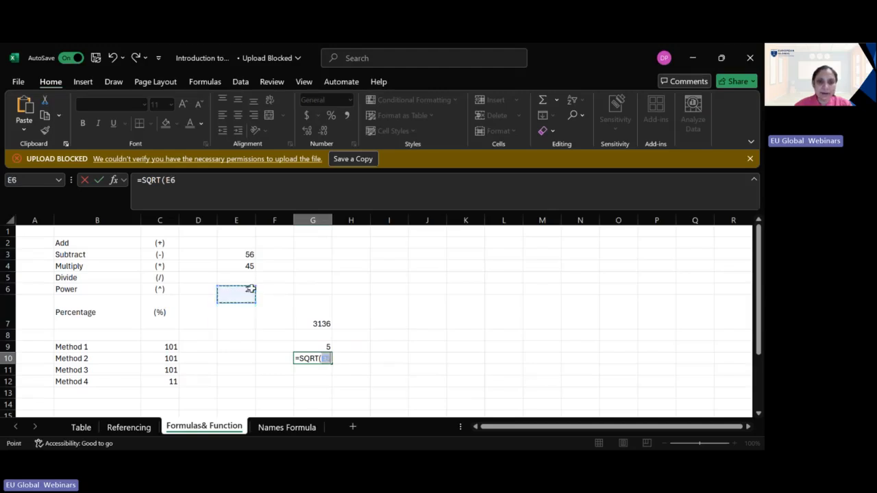
pyautogui.click(336, 358)
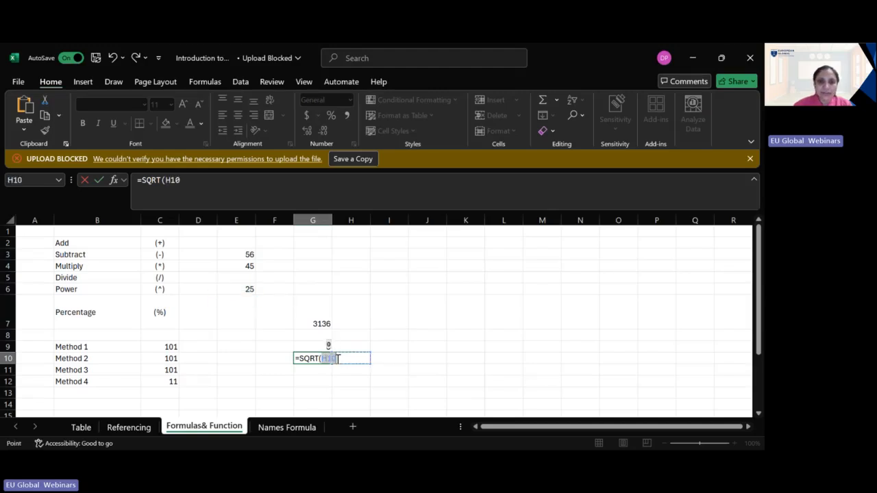
pyautogui.click(237, 289)
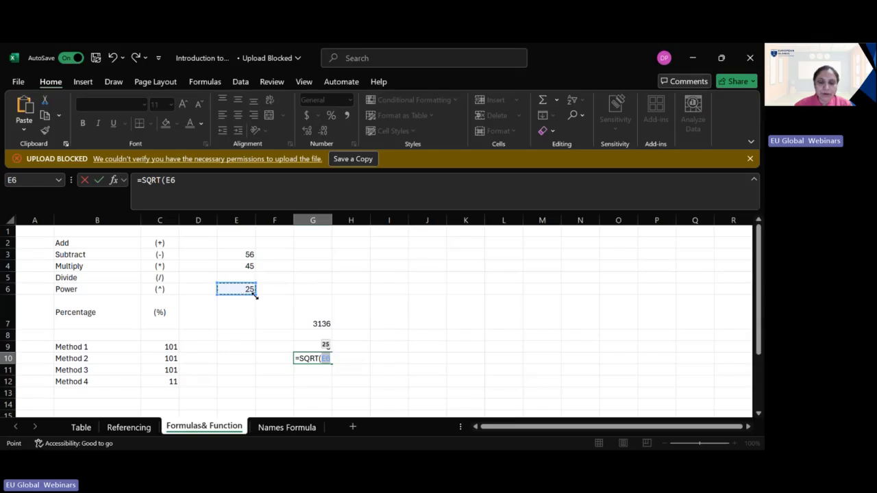
pyautogui.write(')')
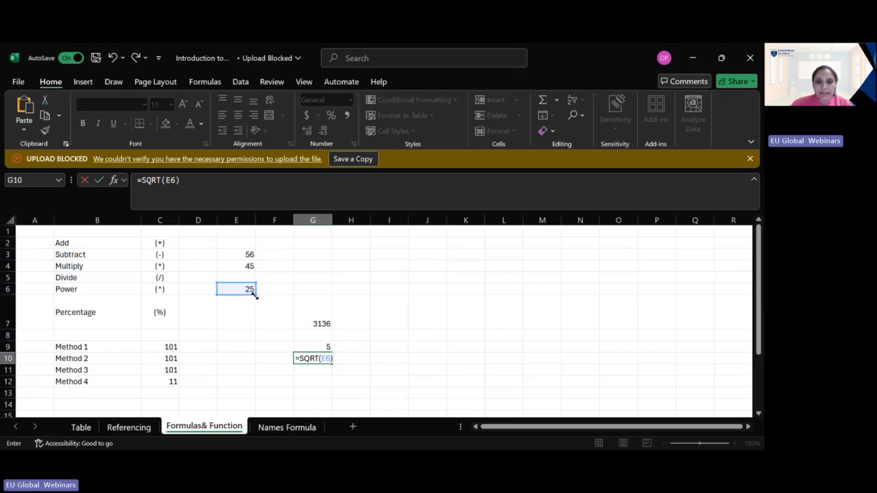
pyautogui.press('Return')
# Step: Compare the two square root formulas in G9 and G10, and review the power formula in G7
pyautogui.click(325, 347)
pyautogui.click(328, 359)
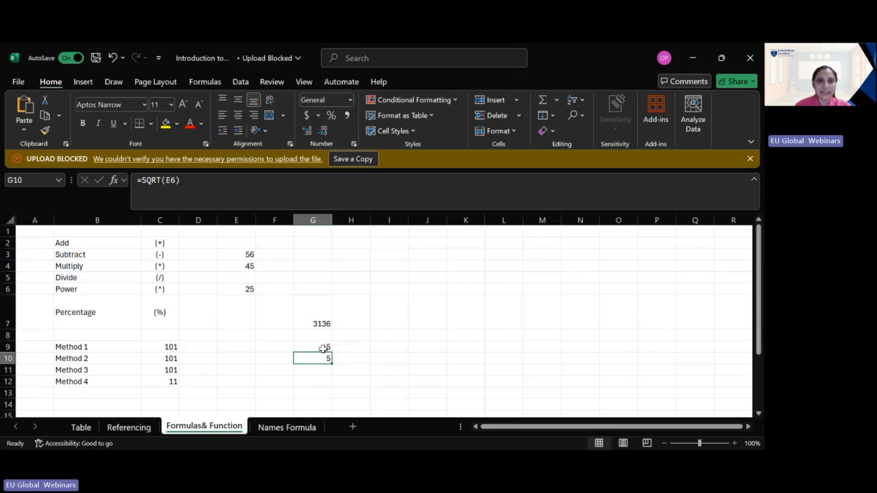
pyautogui.click(323, 348)
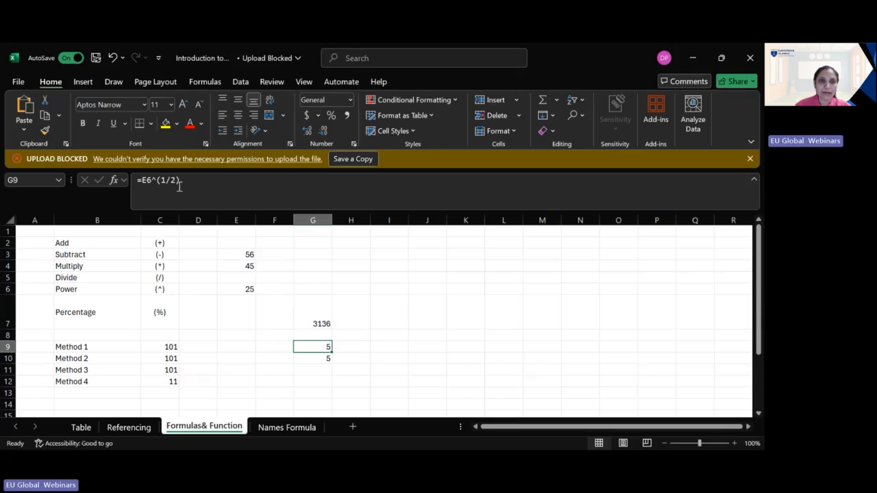
pyautogui.click(314, 358)
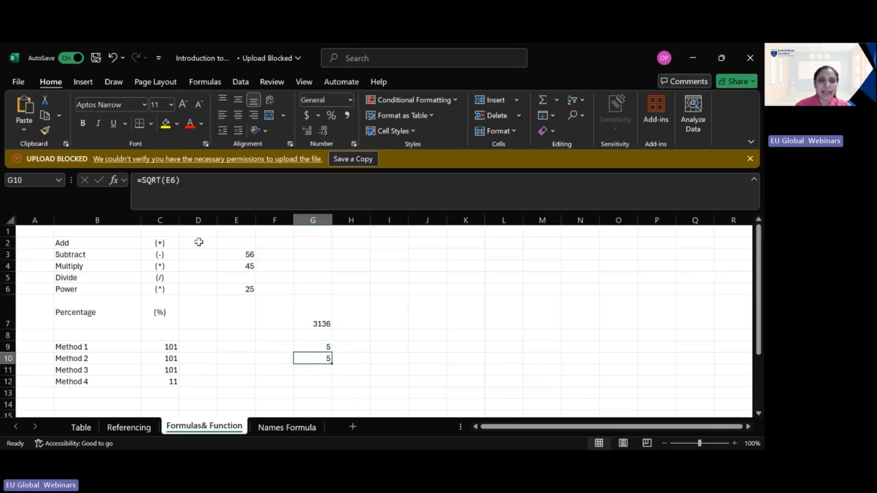
pyautogui.click(322, 324)
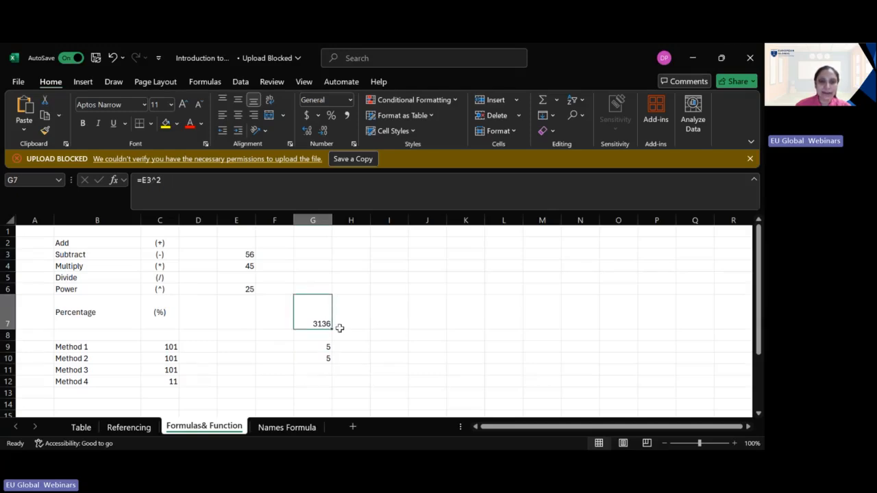
pyautogui.click(319, 370)
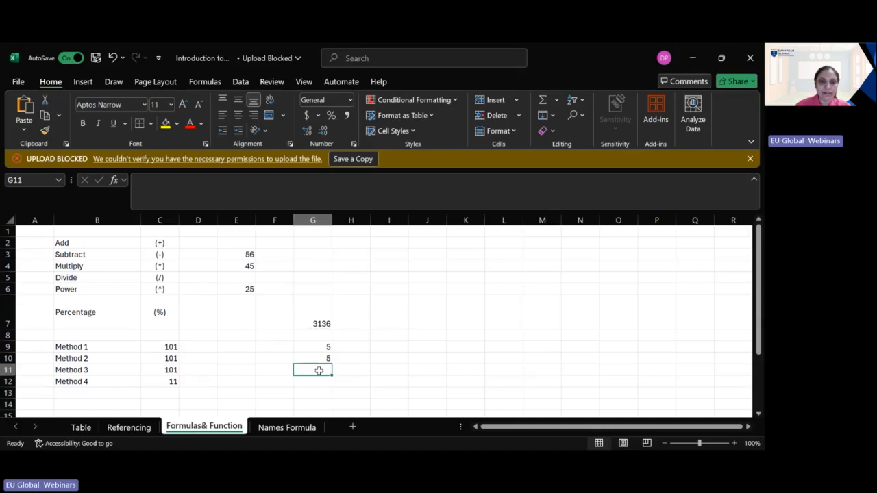
pyautogui.click(98, 326)
pyautogui.click(166, 322)
pyautogui.click(175, 358)
pyautogui.click(172, 347)
pyautogui.click(324, 382)
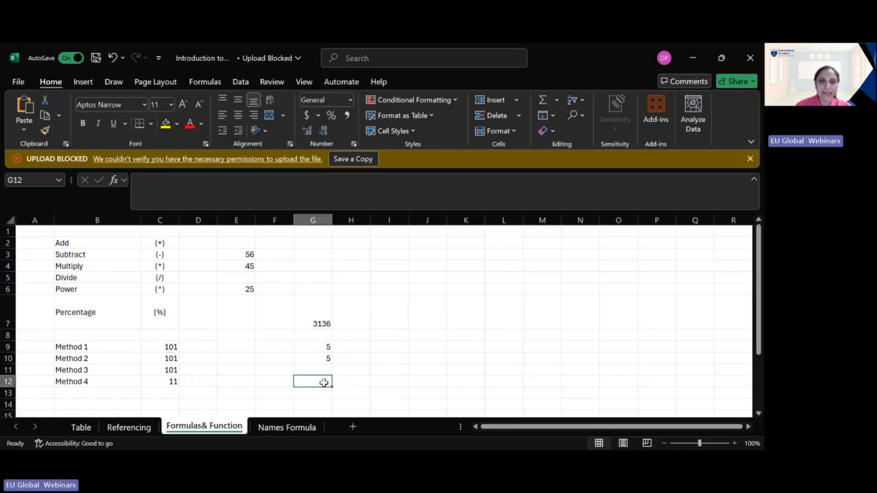
pyautogui.doubleClick(324, 383)
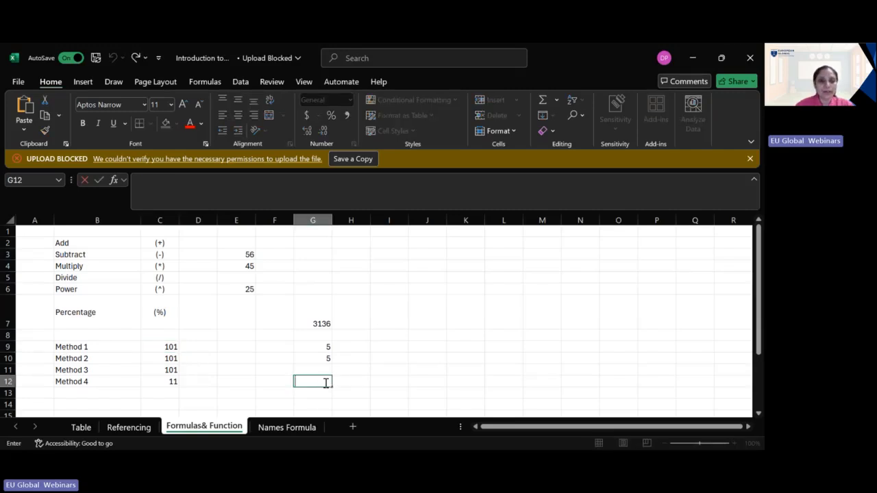
pyautogui.click(249, 255)
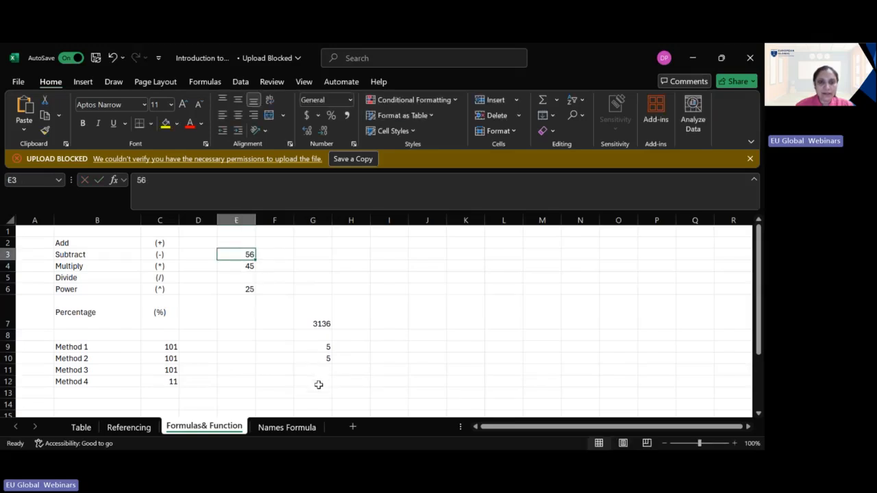
# Step: Enter the percentage formula =E6*G9% in cell G12
pyautogui.click(319, 383)
pyautogui.write('=')
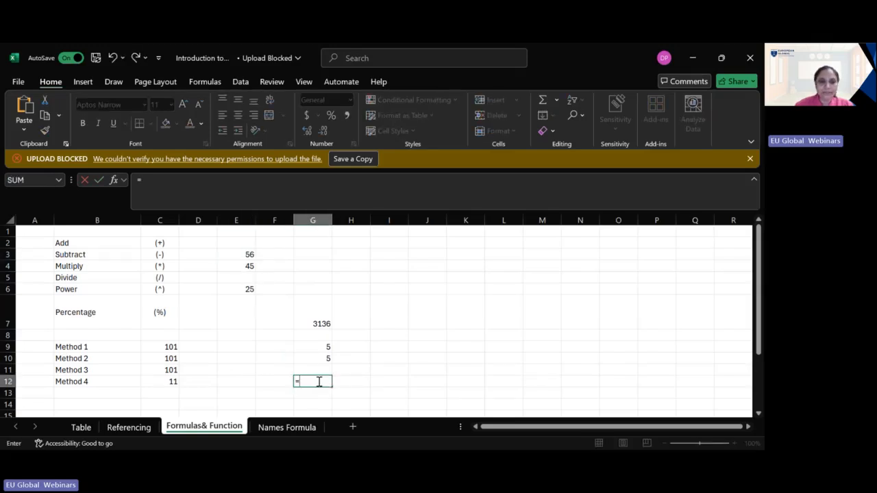
pyautogui.click(247, 289)
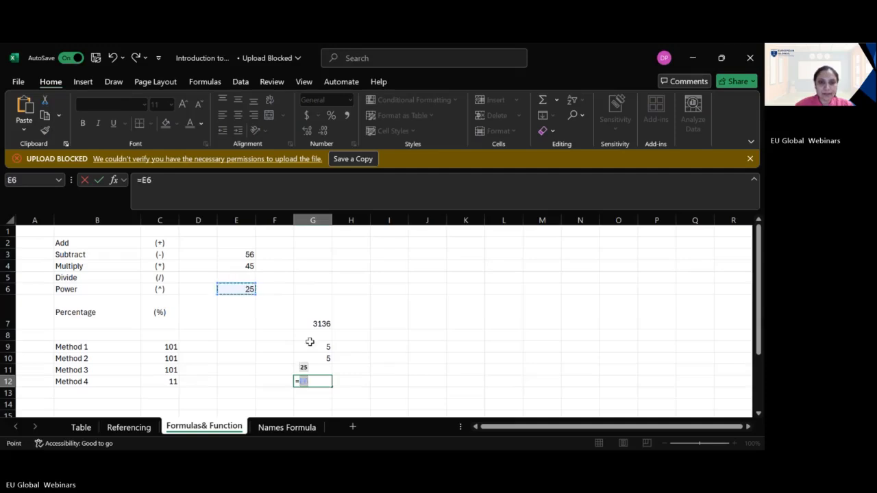
pyautogui.click(328, 386)
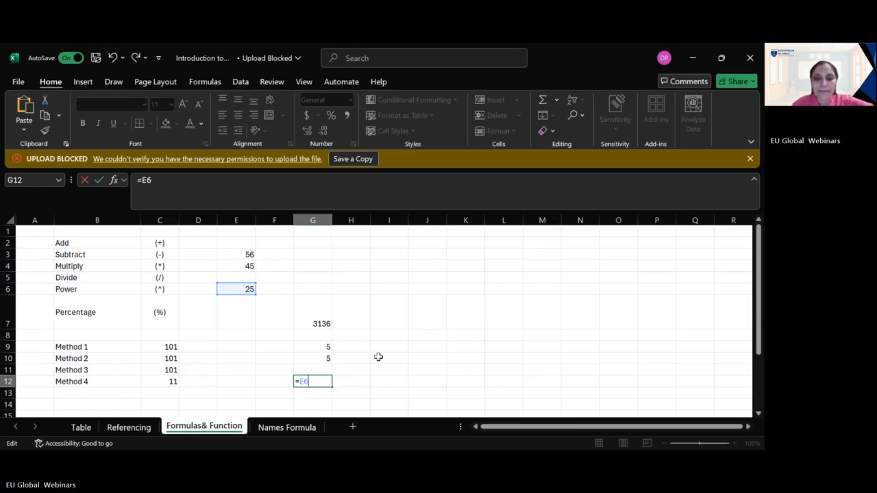
pyautogui.click(329, 348)
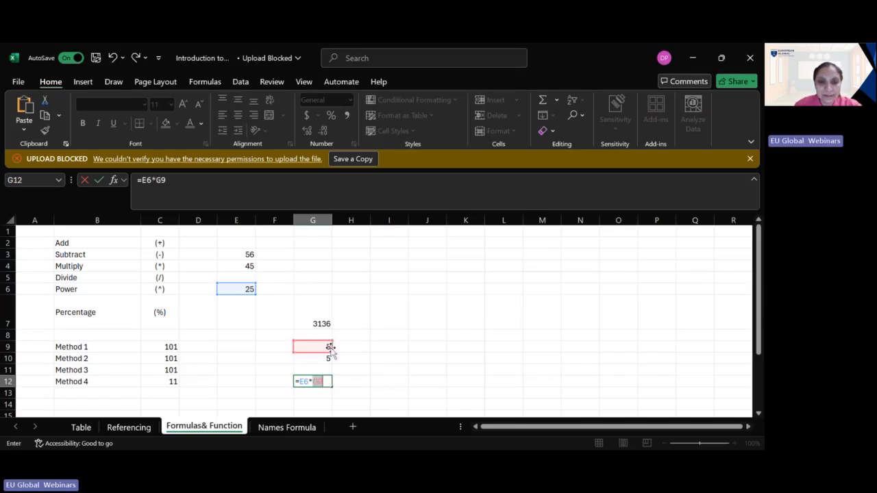
pyautogui.click(326, 383)
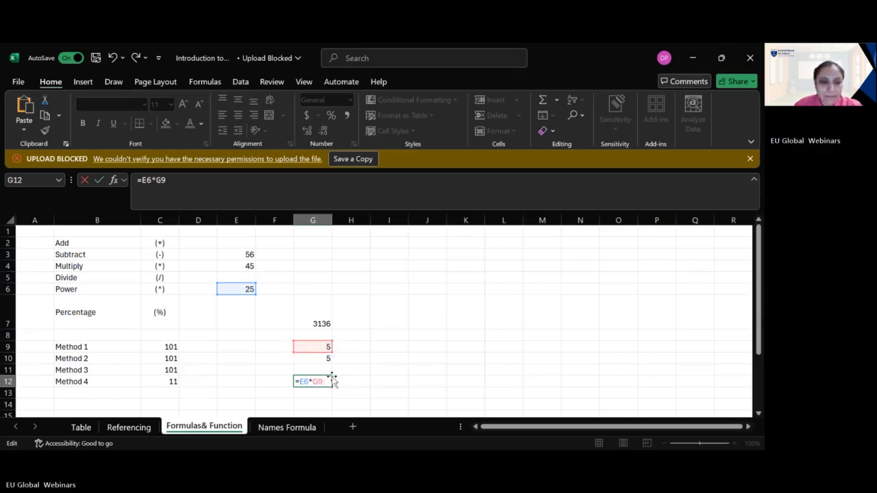
pyautogui.write('%')
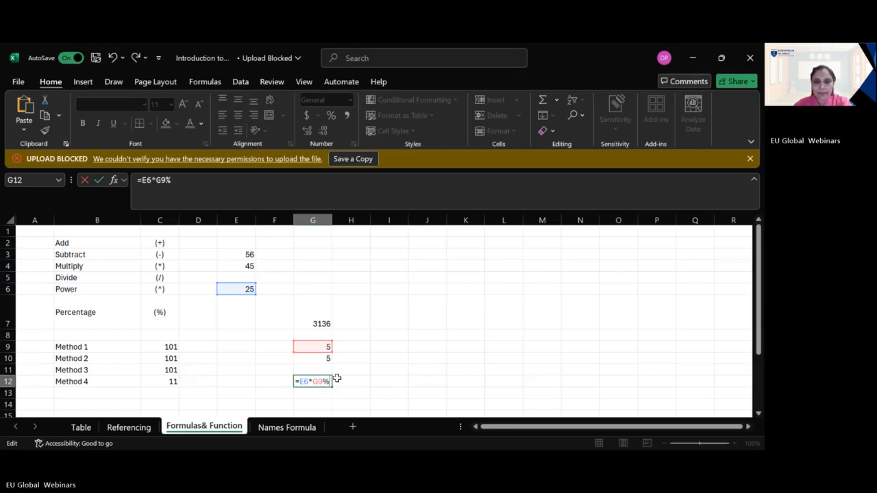
pyautogui.press('Return')
pyautogui.click(324, 381)
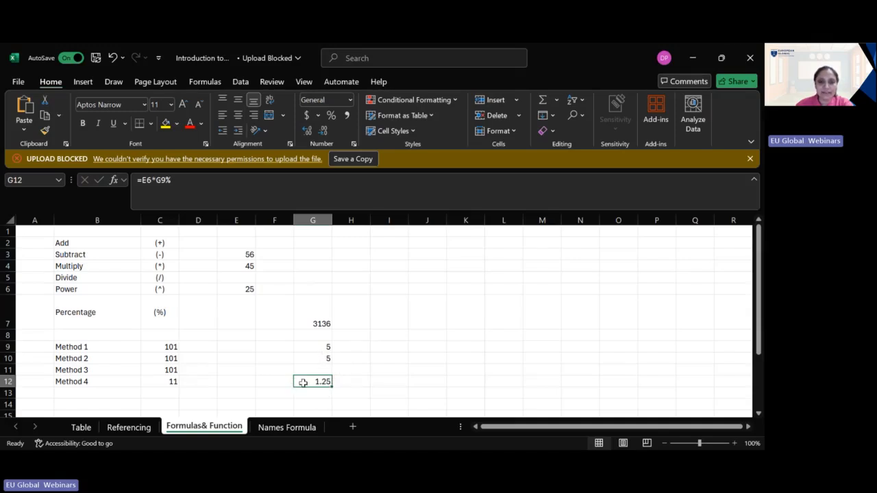
pyautogui.scroll(-2, 253, 372)
pyautogui.scroll(2, 253, 372)
pyautogui.moveTo(113, 232); pyautogui.dragTo(168, 359)
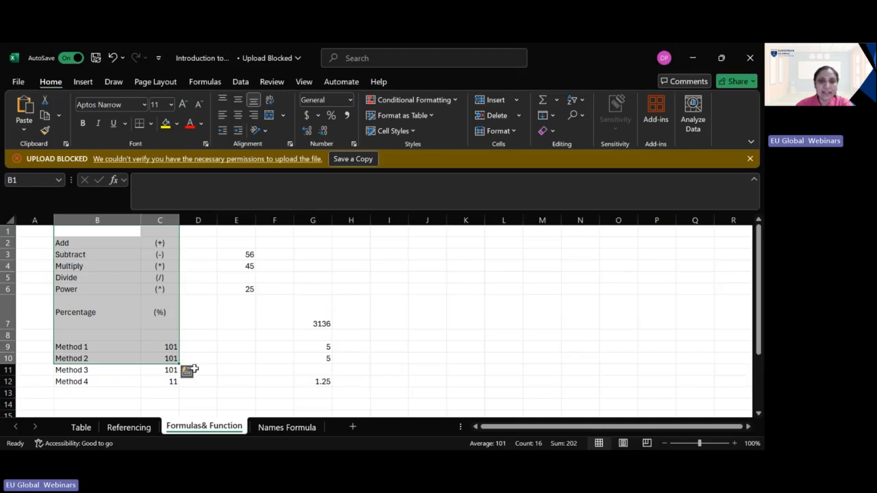
# Step: Define the name Age for the number range E5:E9 on the Names Formula sheet
pyautogui.click(313, 427)
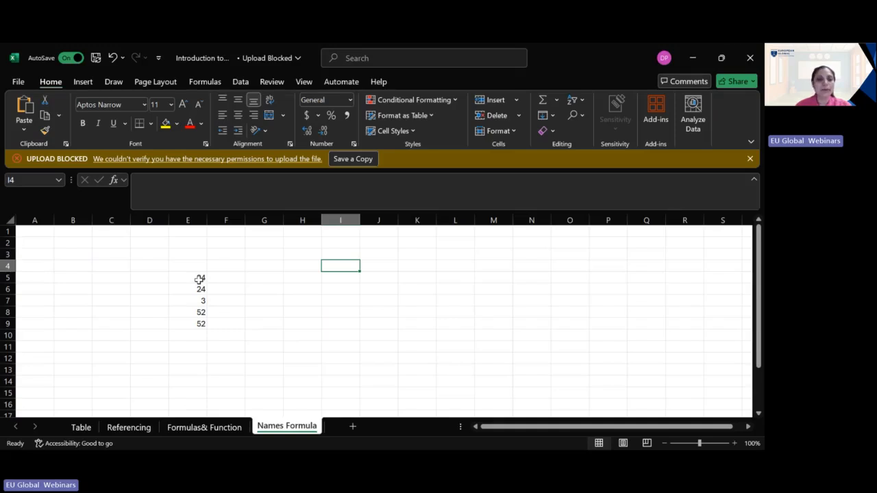
pyautogui.moveTo(199, 279); pyautogui.dragTo(187, 327)
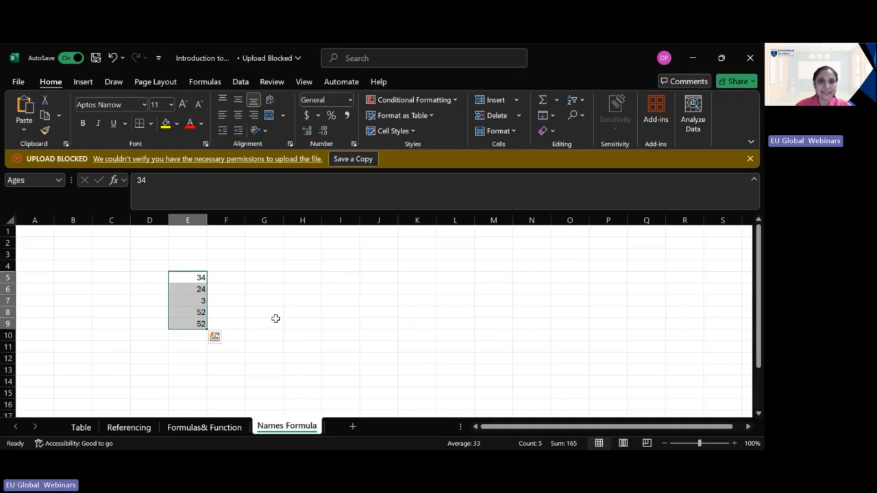
pyautogui.click(234, 81)
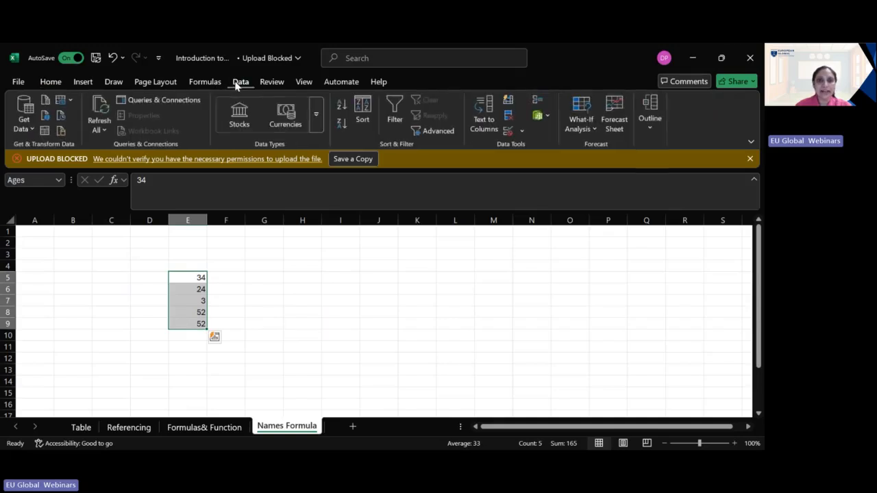
pyautogui.click(200, 82)
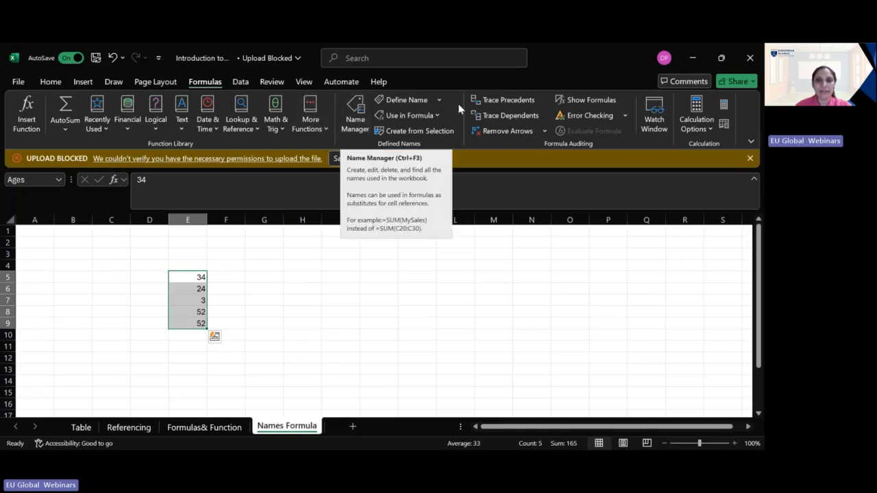
pyautogui.click(438, 100)
pyautogui.click(430, 117)
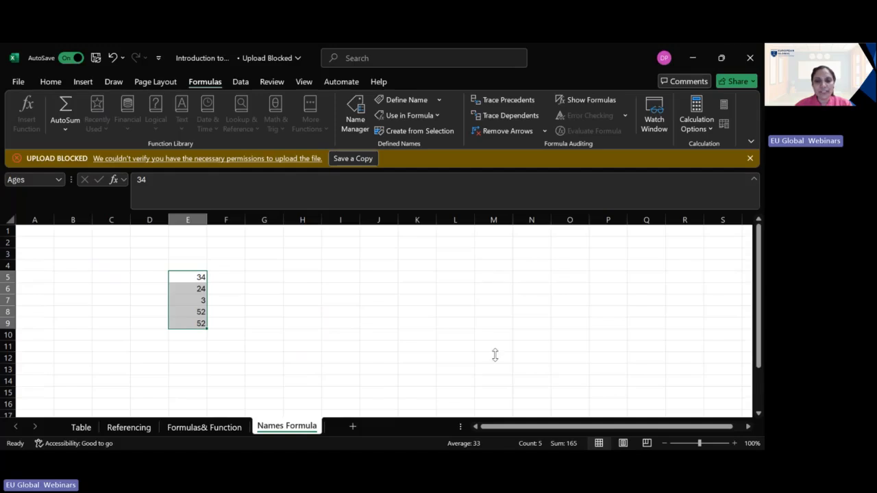
pyautogui.press('Return')
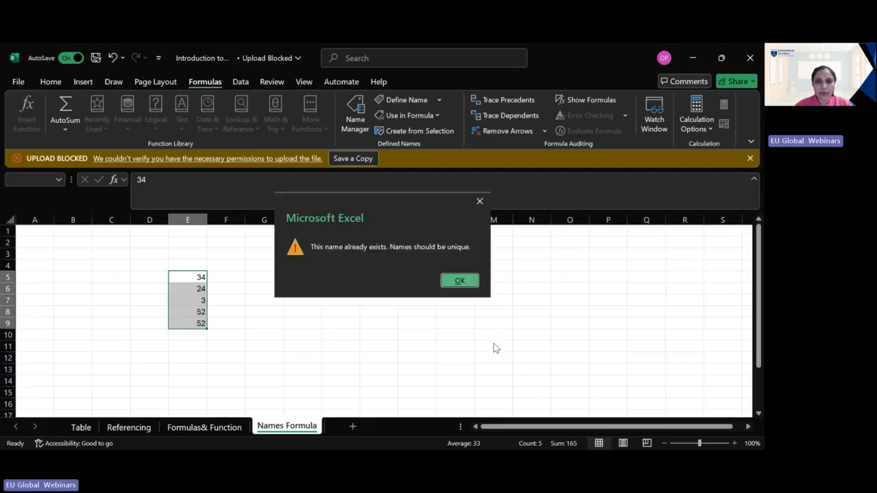
pyautogui.click(460, 282)
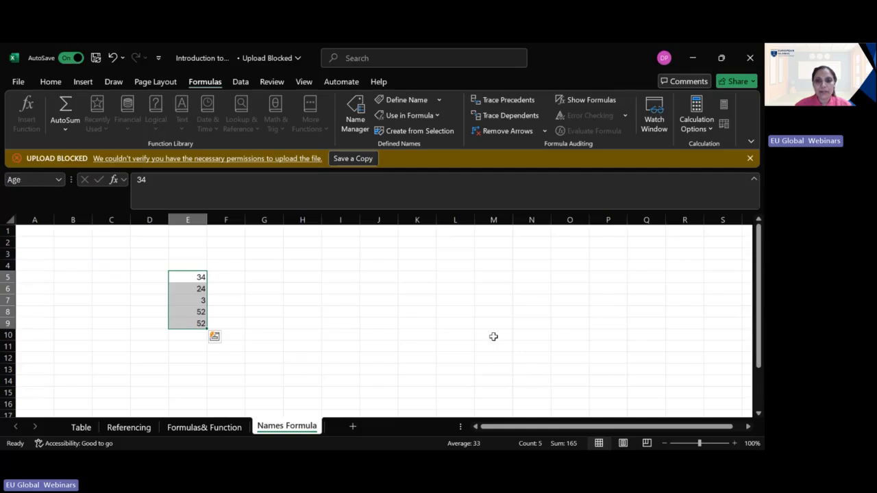
# Step: Sum the named range Age with the formula =SUM(Age) in cell I5 and review the entered formula
pyautogui.click(332, 274)
pyautogui.doubleClick(331, 275)
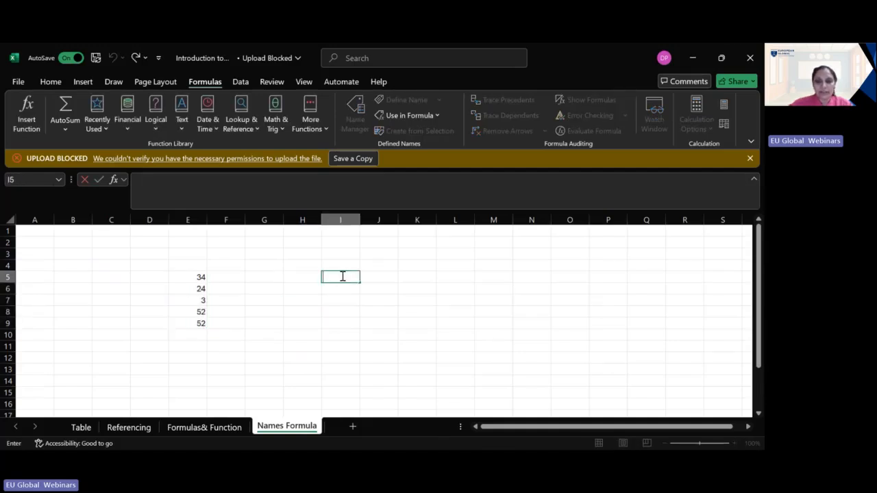
pyautogui.write('=sum')
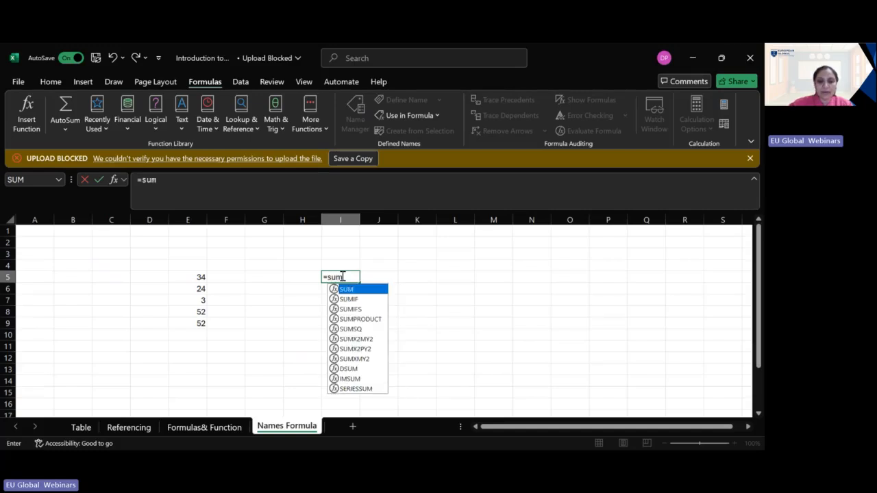
pyautogui.write('(a')
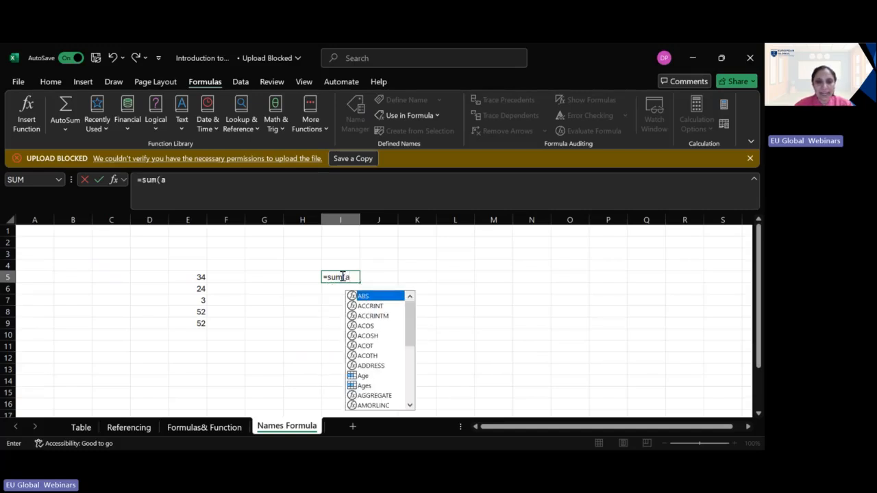
pyautogui.doubleClick(373, 375)
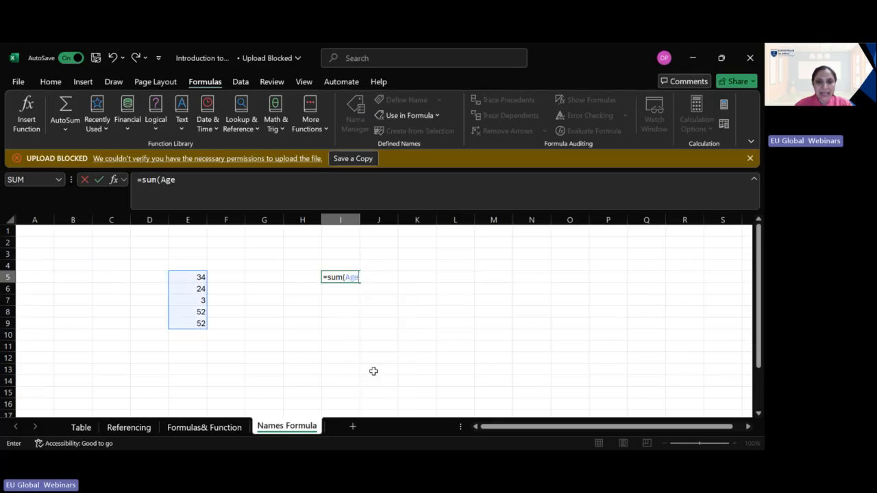
pyautogui.write(')')
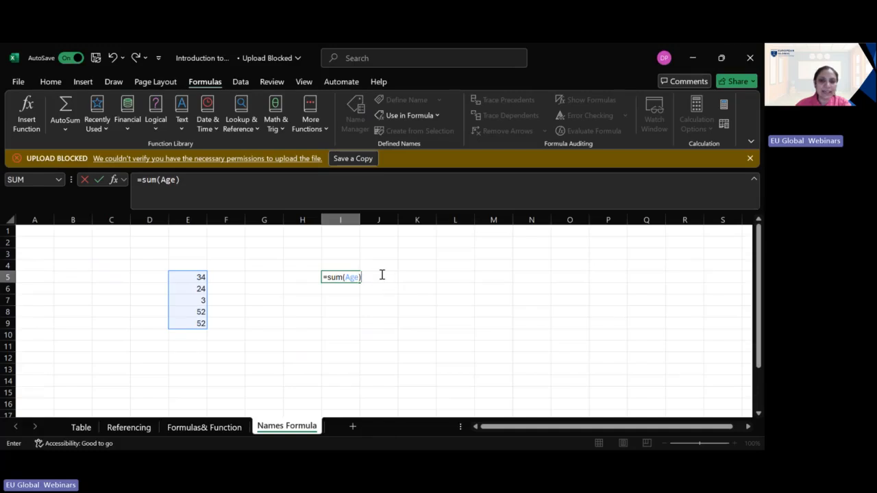
pyautogui.press('Return')
pyautogui.click(348, 276)
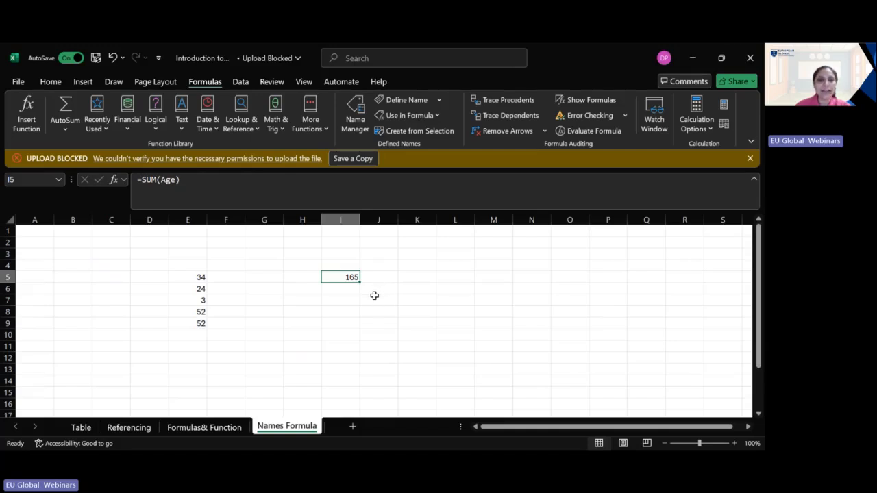
# Step: Open the Table sheet containing the insurance data and the charges slicer
pyautogui.click(80, 428)
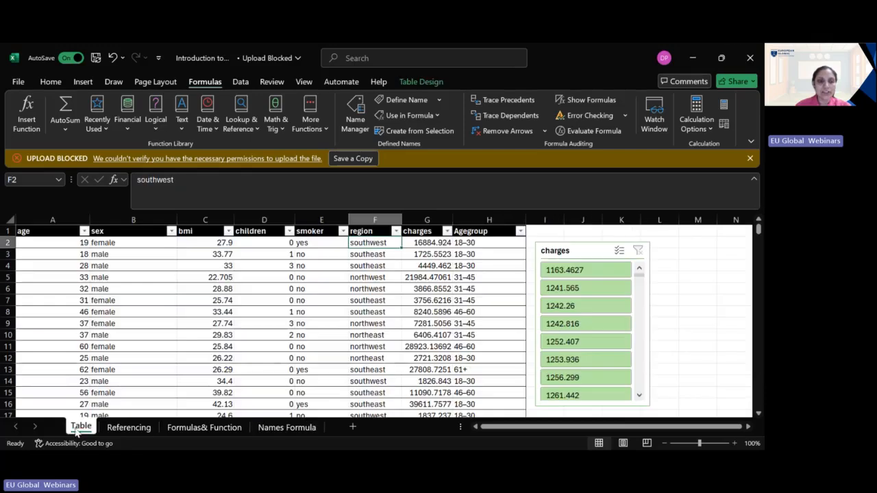